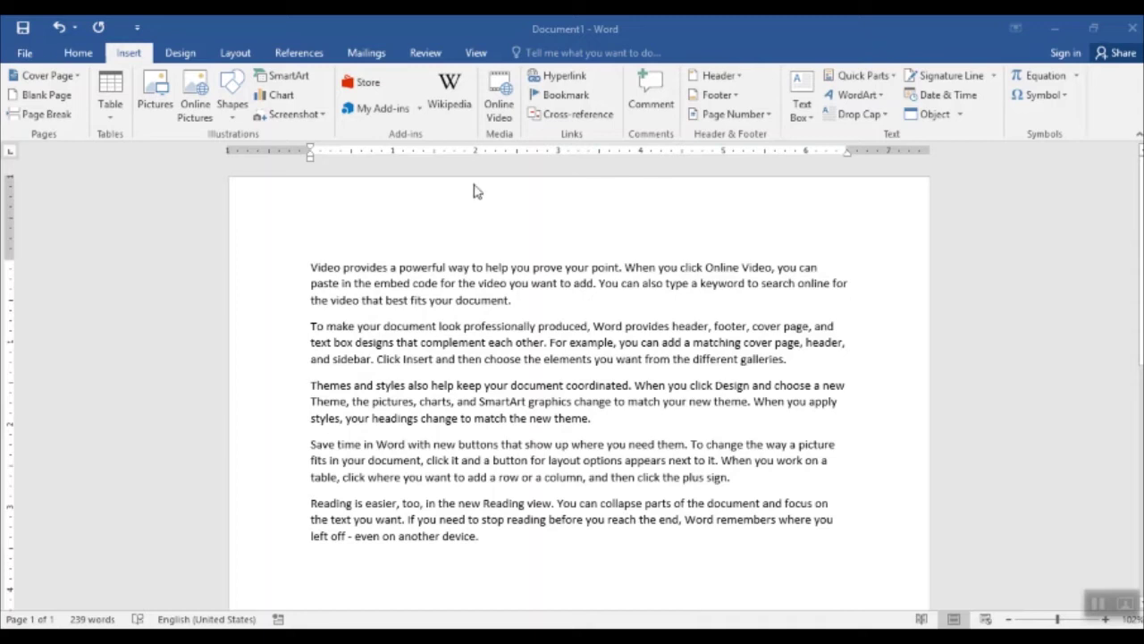
- Insert the picture ff.png so the butterfly sits inline at the top of the document
left_click(236, 41)
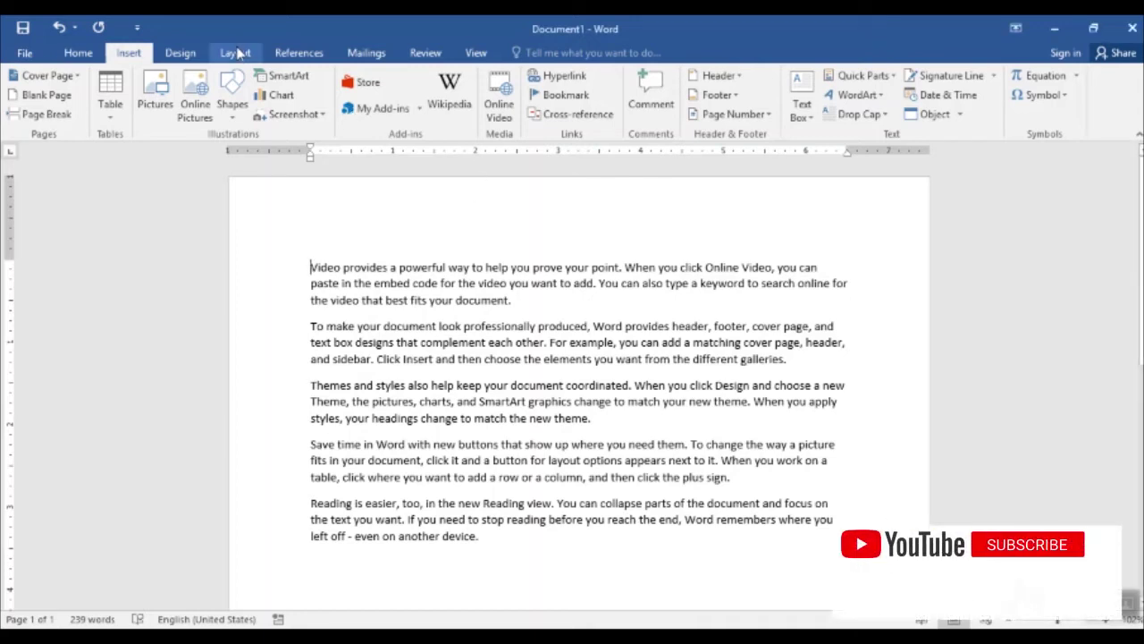
left_click(236, 53)
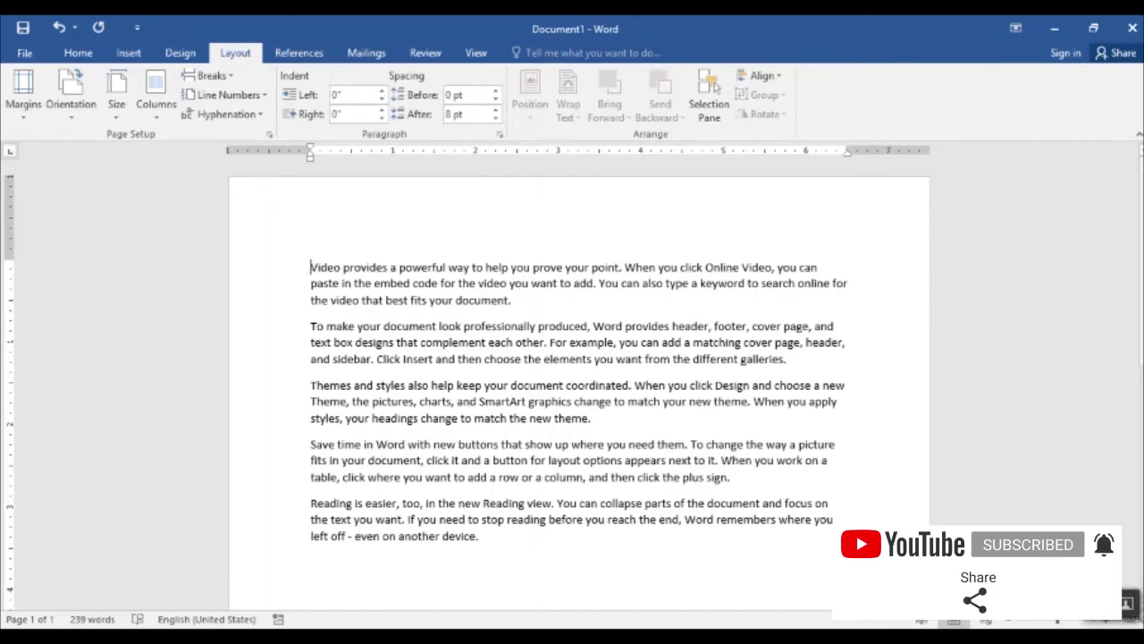
left_click(130, 55)
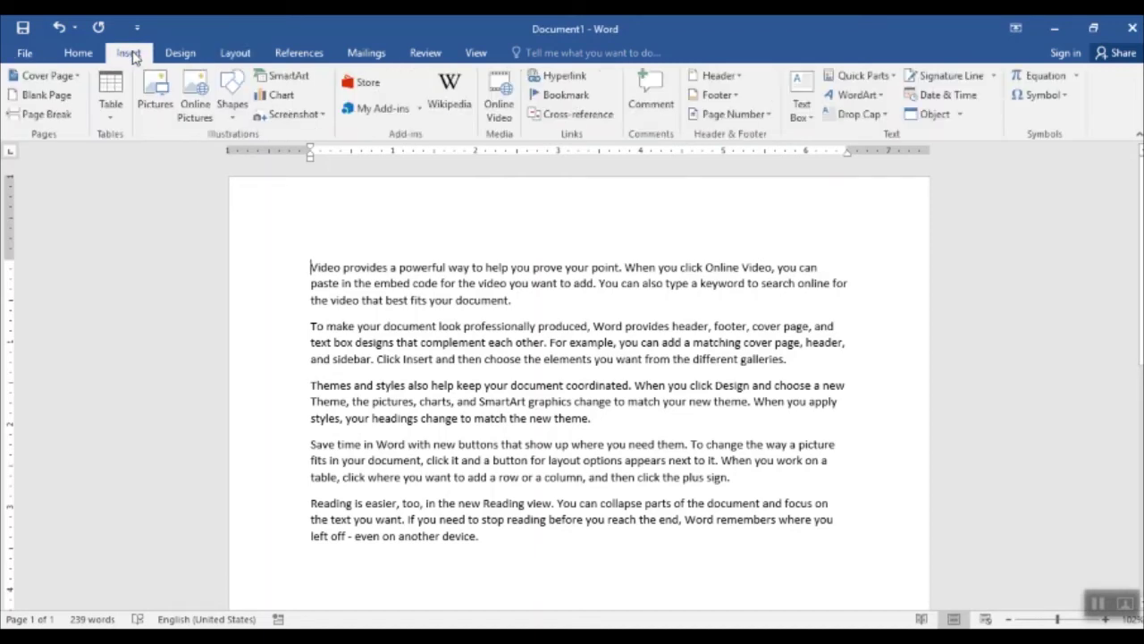
left_click(151, 89)
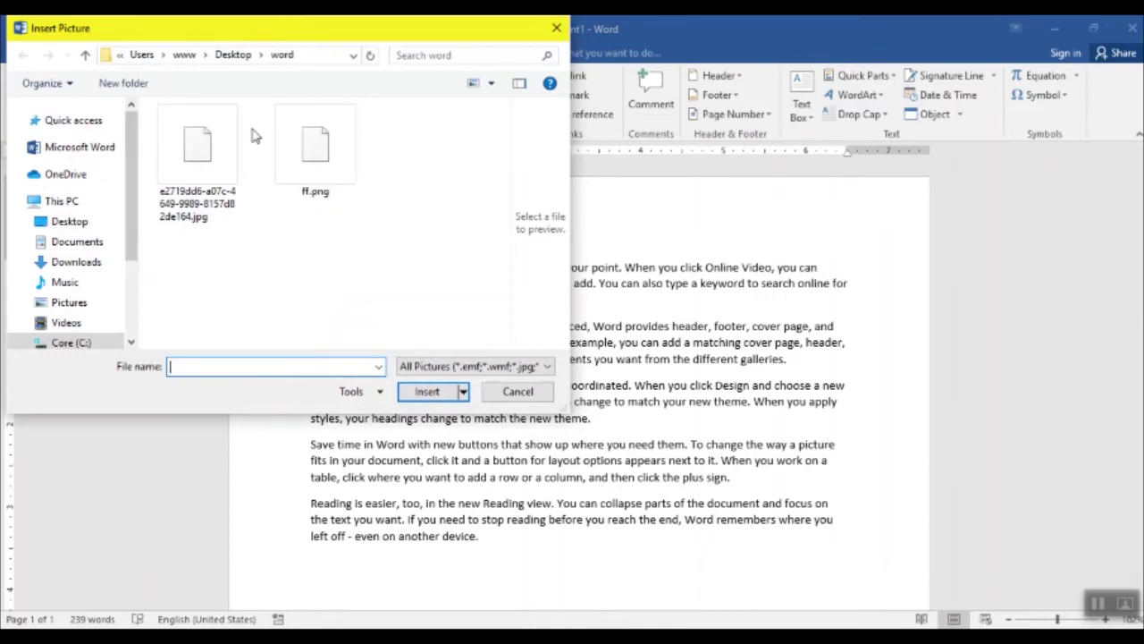
left_click(281, 166)
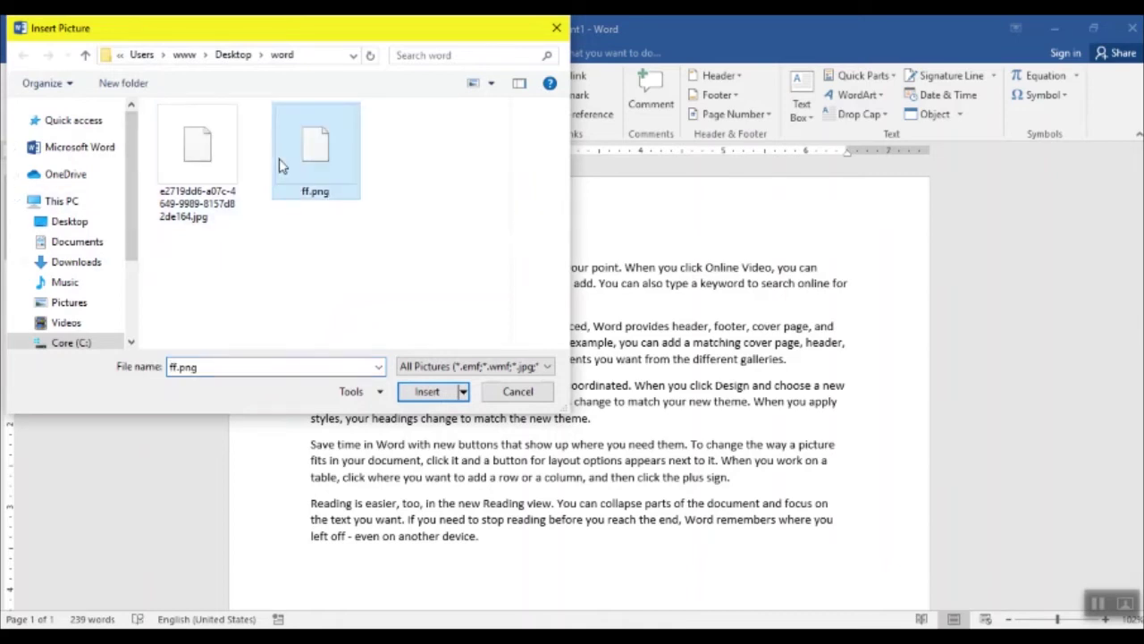
left_click(427, 392)
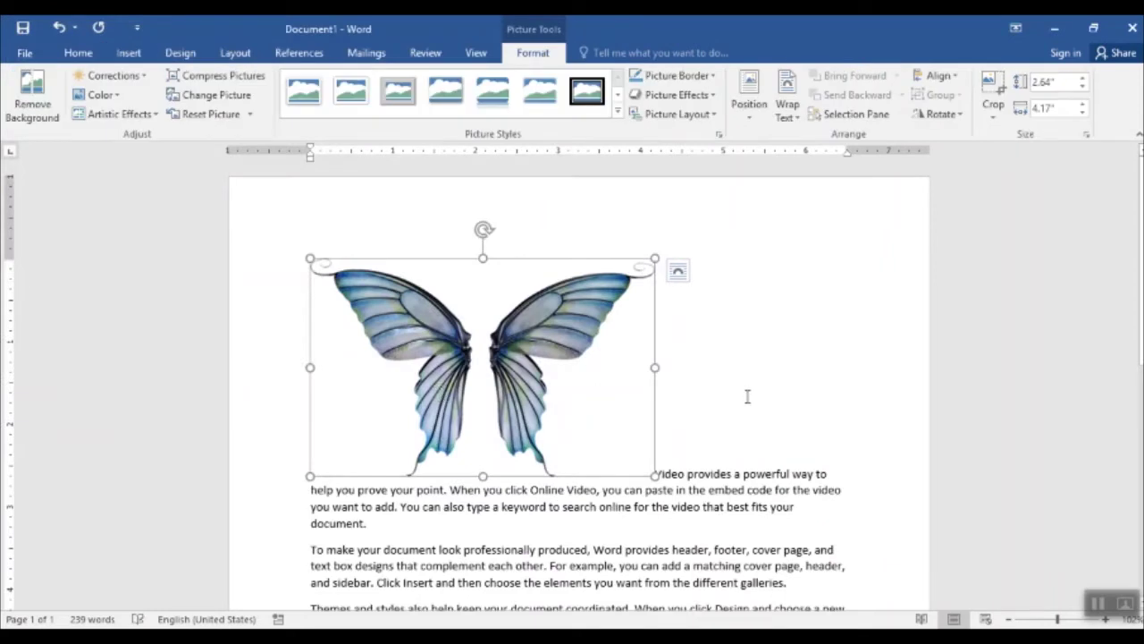
- Nudge the butterfly picture slightly right beside the first word and show the Layout options
left_click(713, 402)
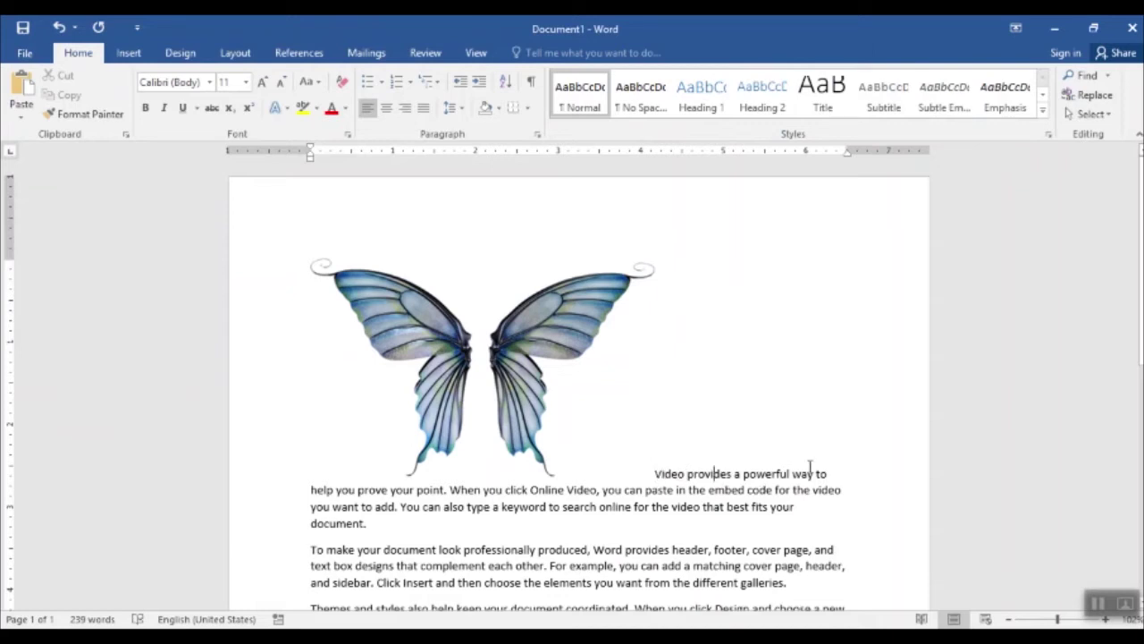
left_click(538, 413)
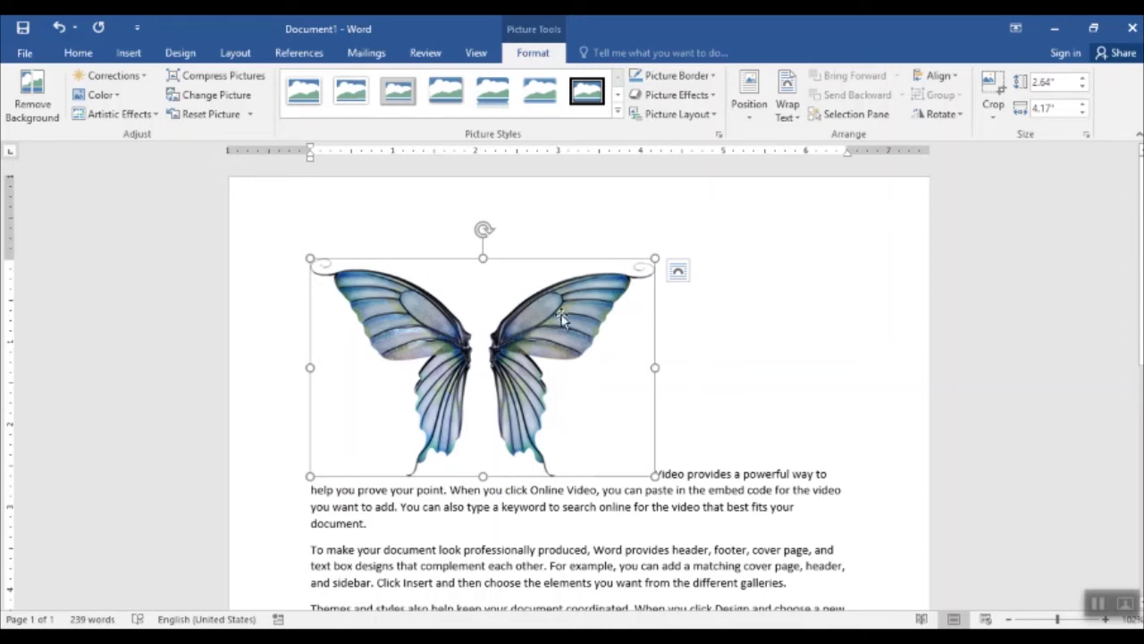
left_click(649, 322)
left_click_drag(615, 319, 678, 312)
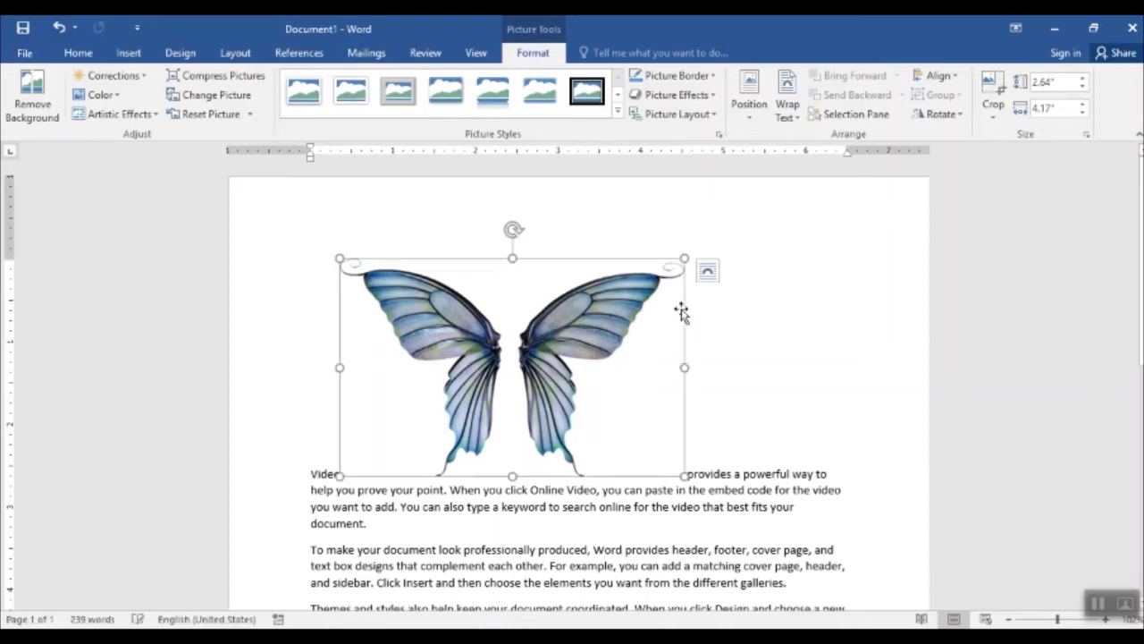
left_click(574, 307)
left_click(228, 55)
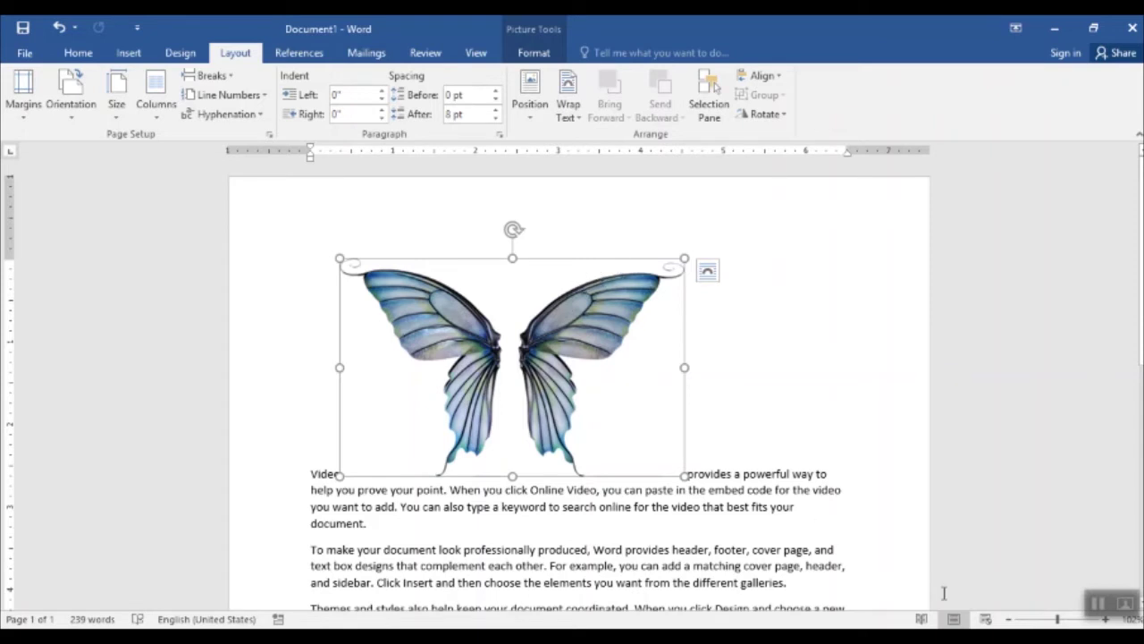
scroll(856, 327, "down", 4, "ctrl")
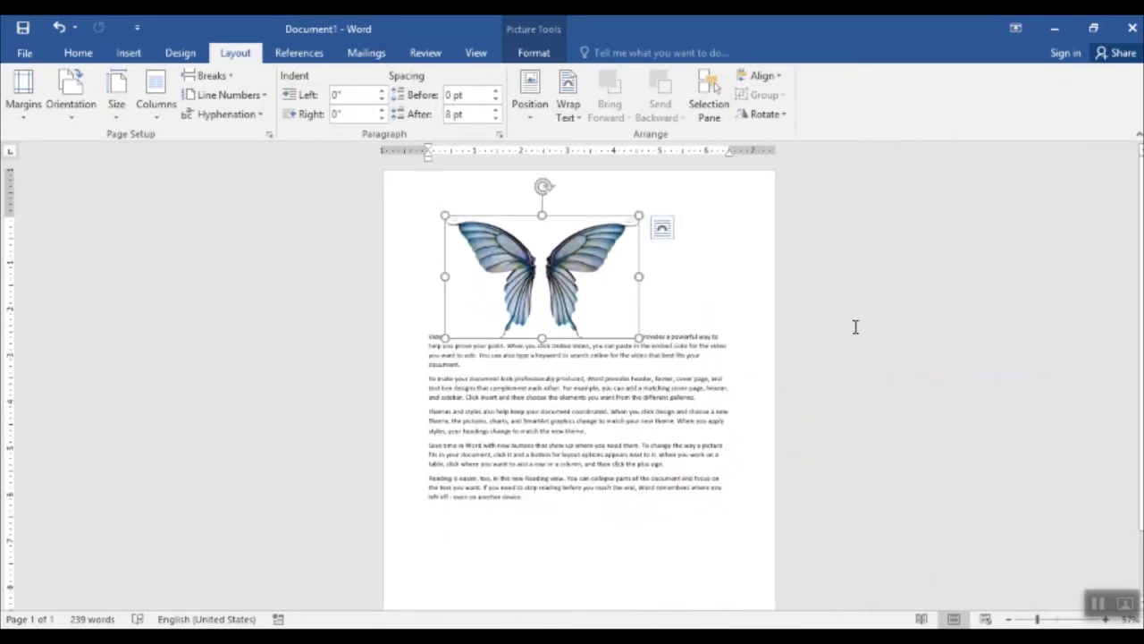
- Position the butterfly at Top Left with square wrapping so text runs down its right side
left_click(522, 119)
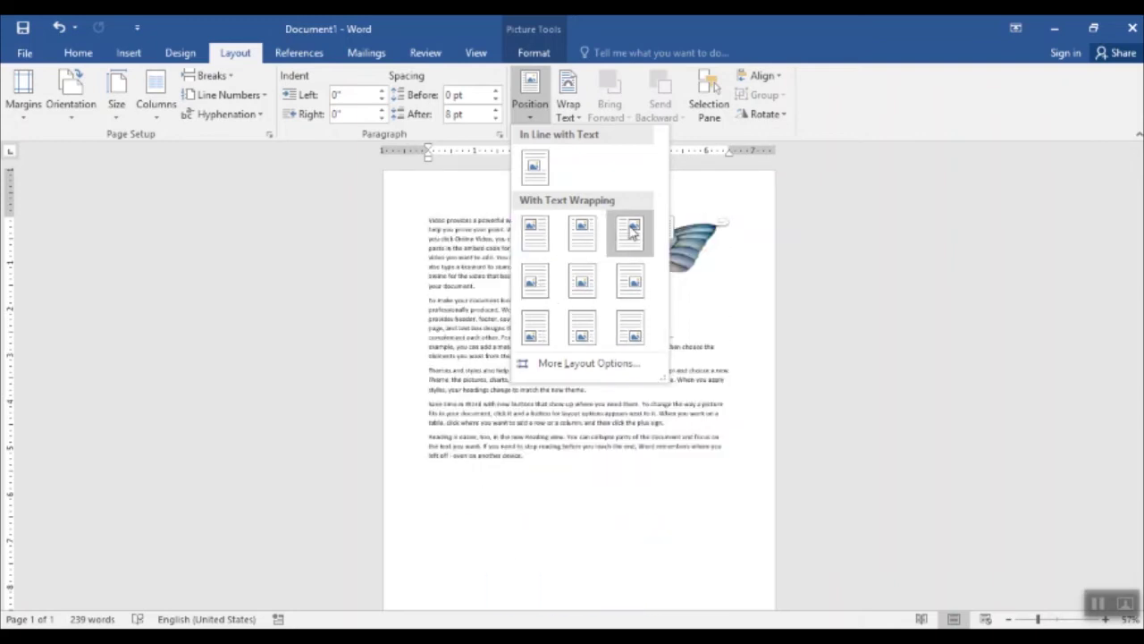
left_click(542, 242)
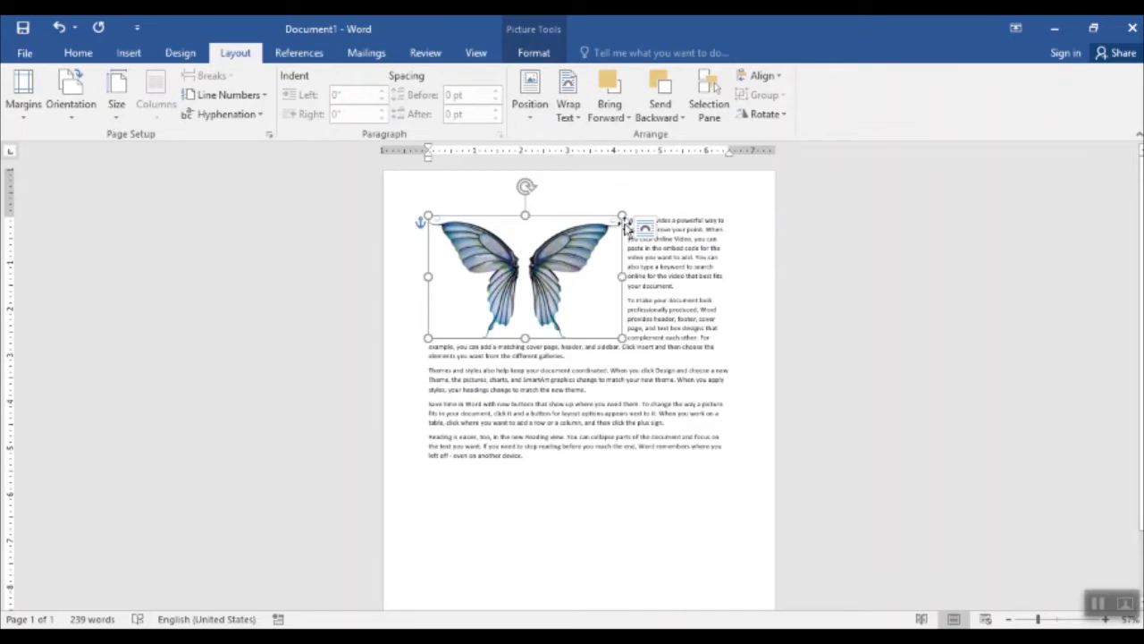
left_click(653, 231)
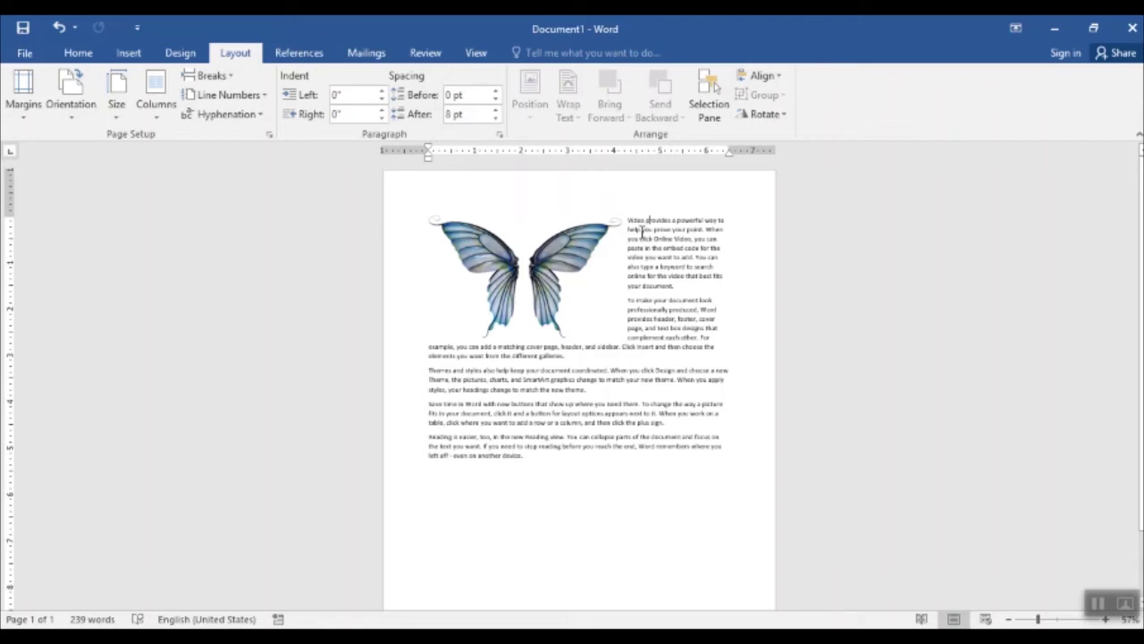
left_click(562, 251)
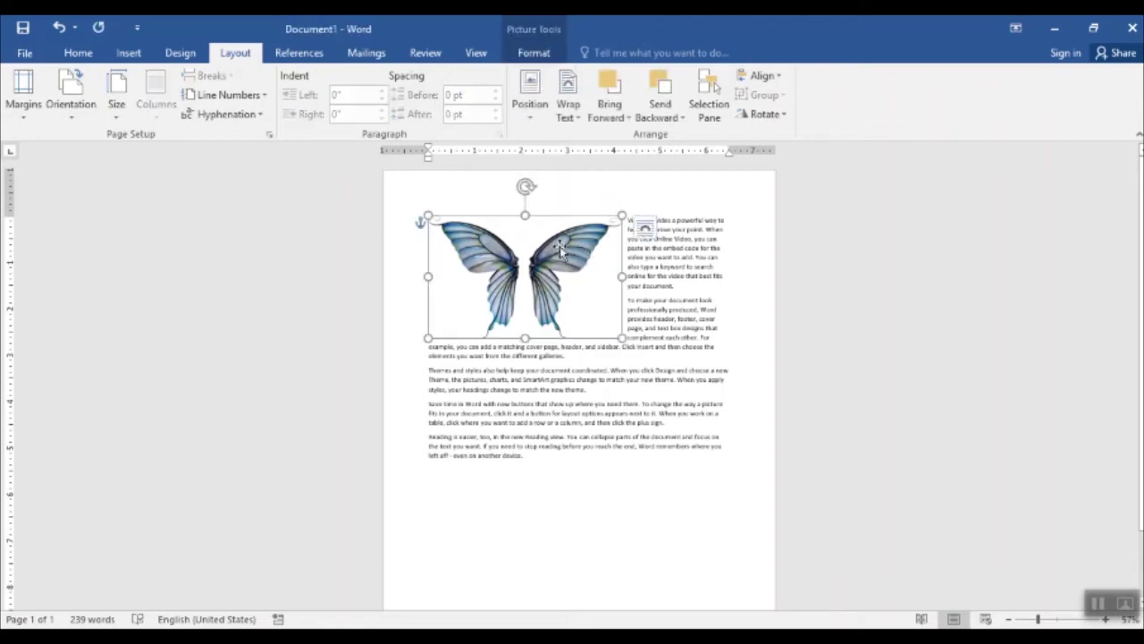
- Wrap text around the butterfly, ending on Tight, and drag it to the page centre
left_click(567, 112)
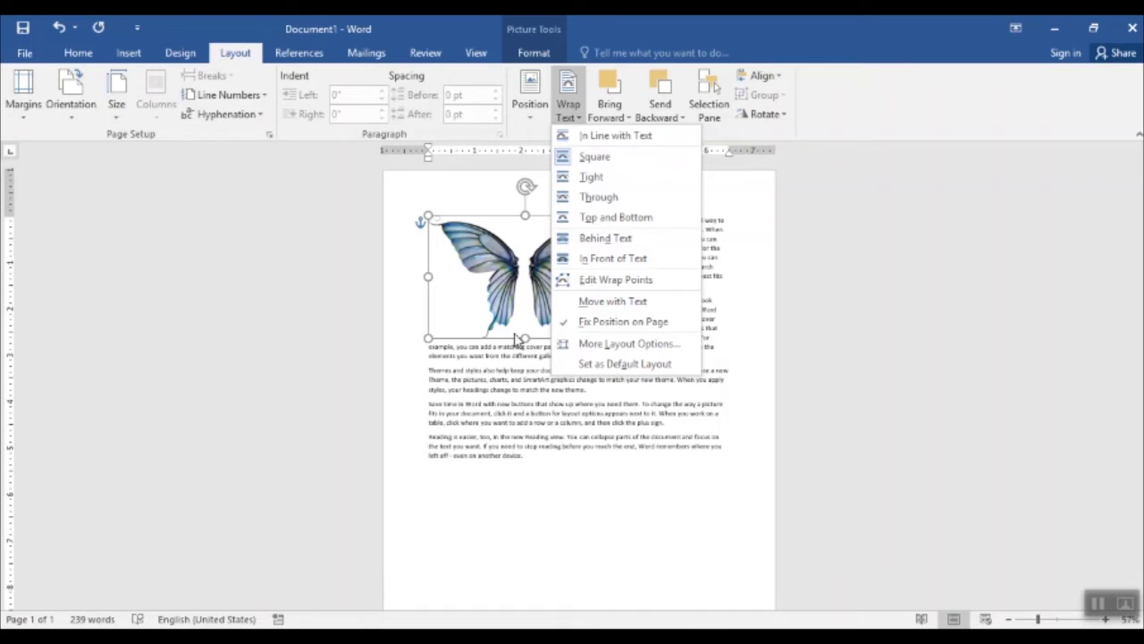
left_click(591, 177)
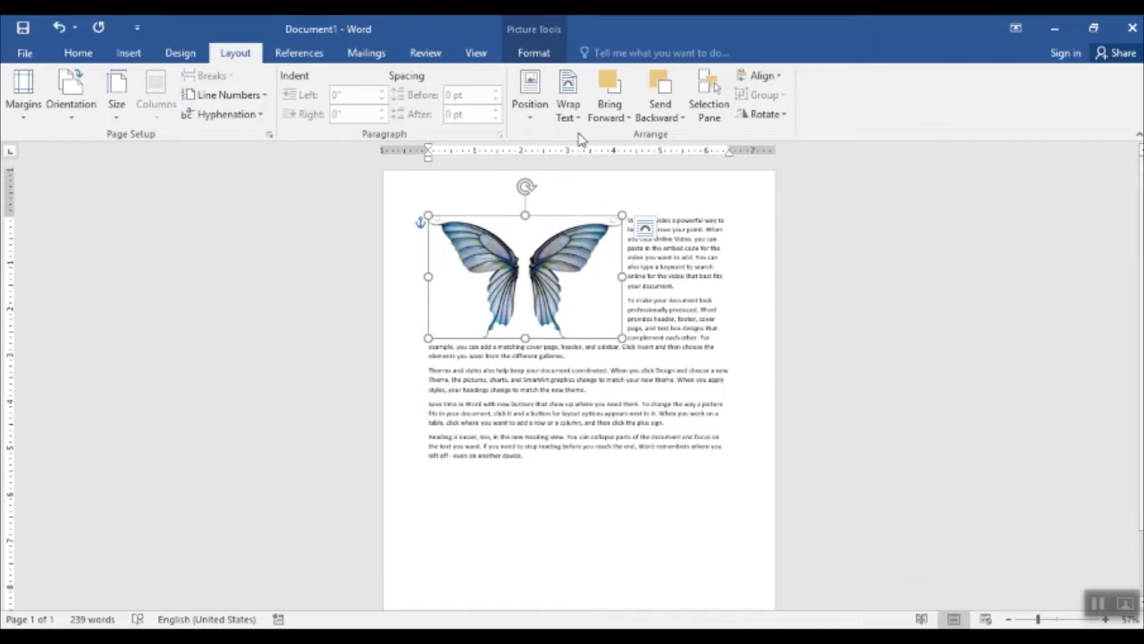
left_click(568, 109)
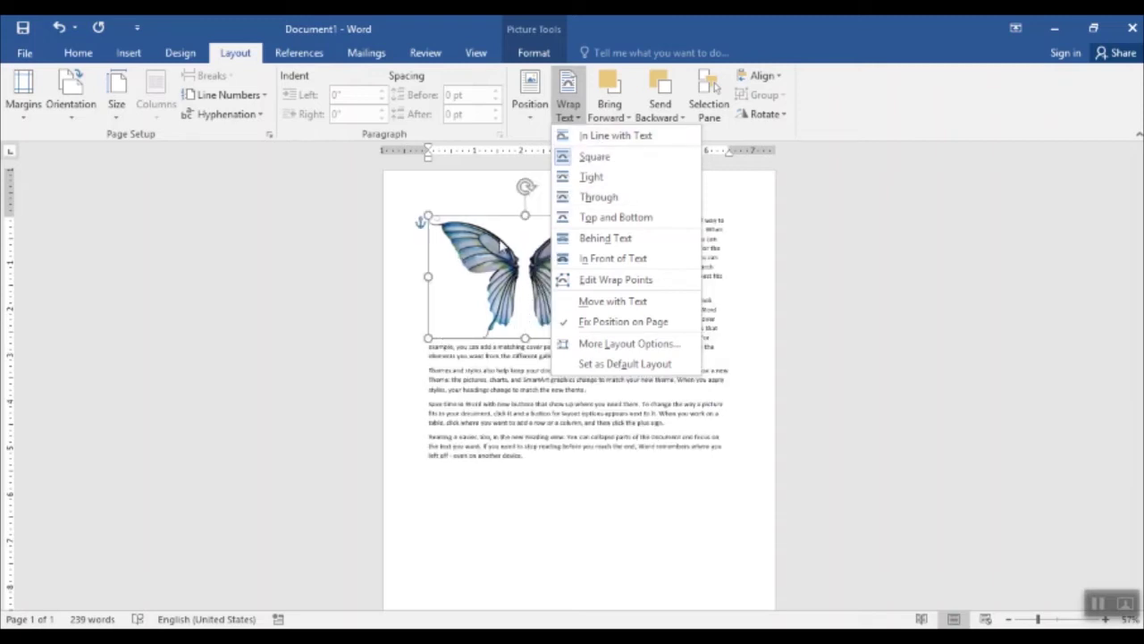
left_click(595, 159)
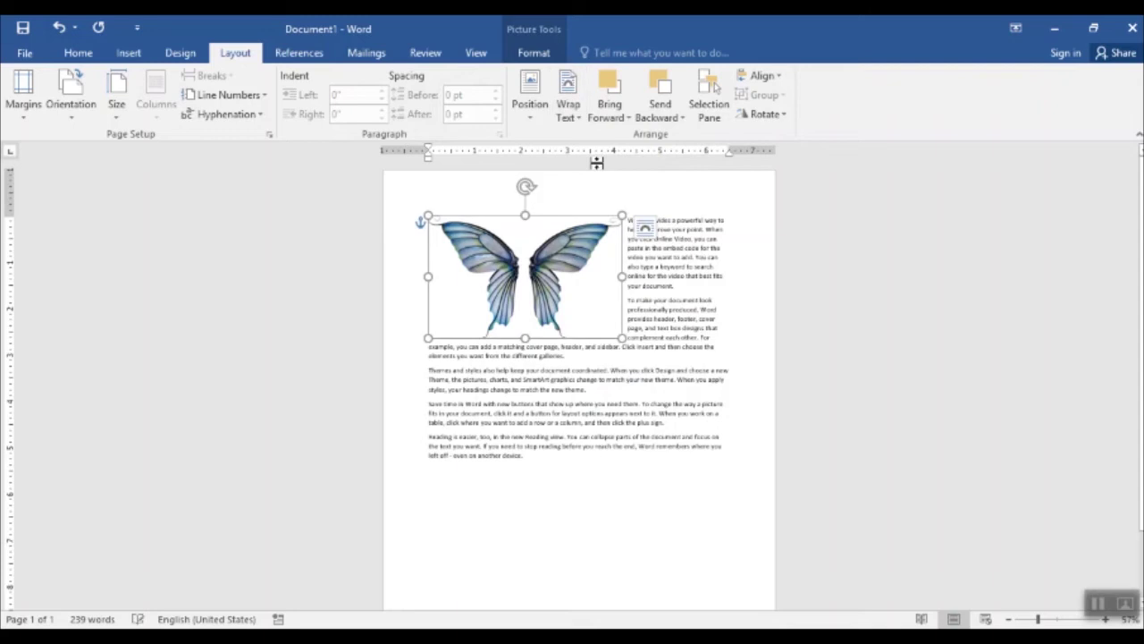
left_click(569, 107)
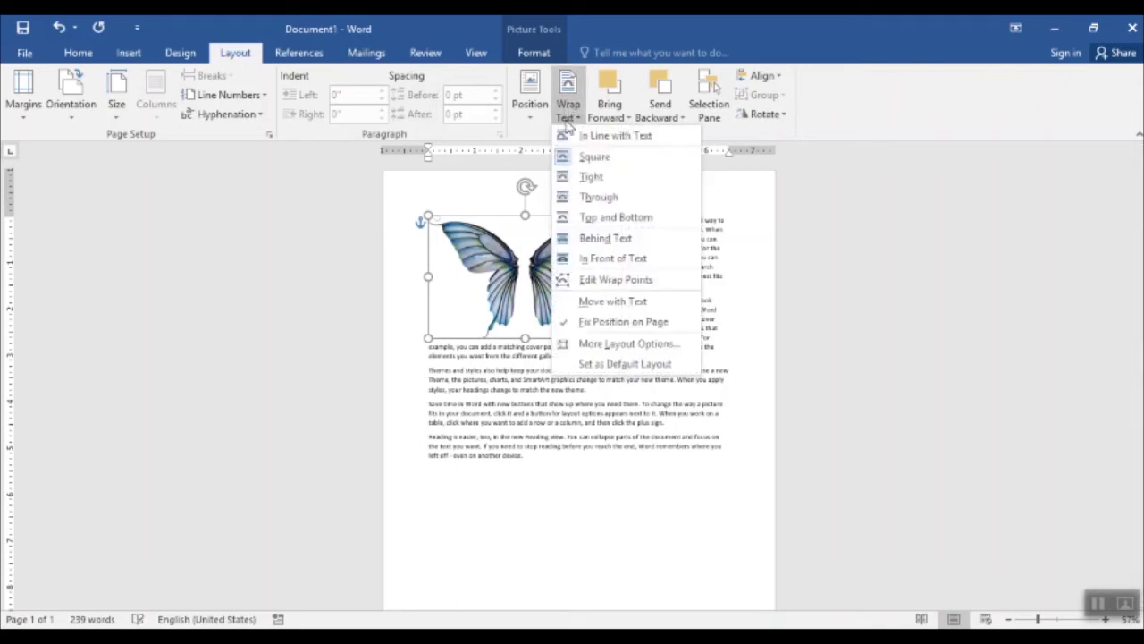
left_click(588, 157)
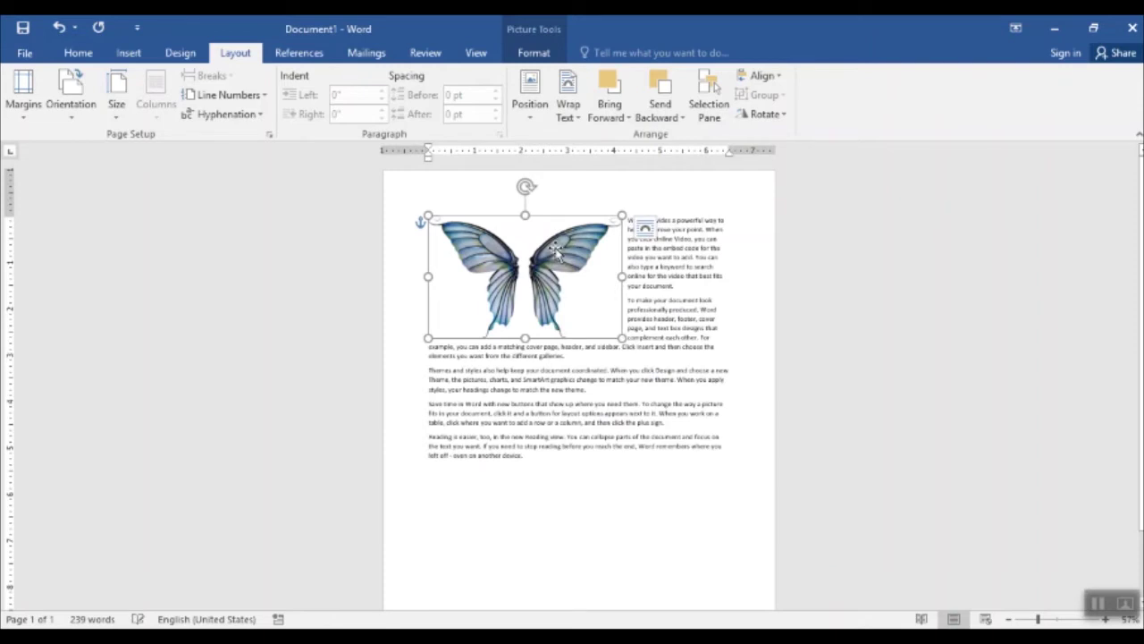
left_click_drag(556, 253, 608, 289)
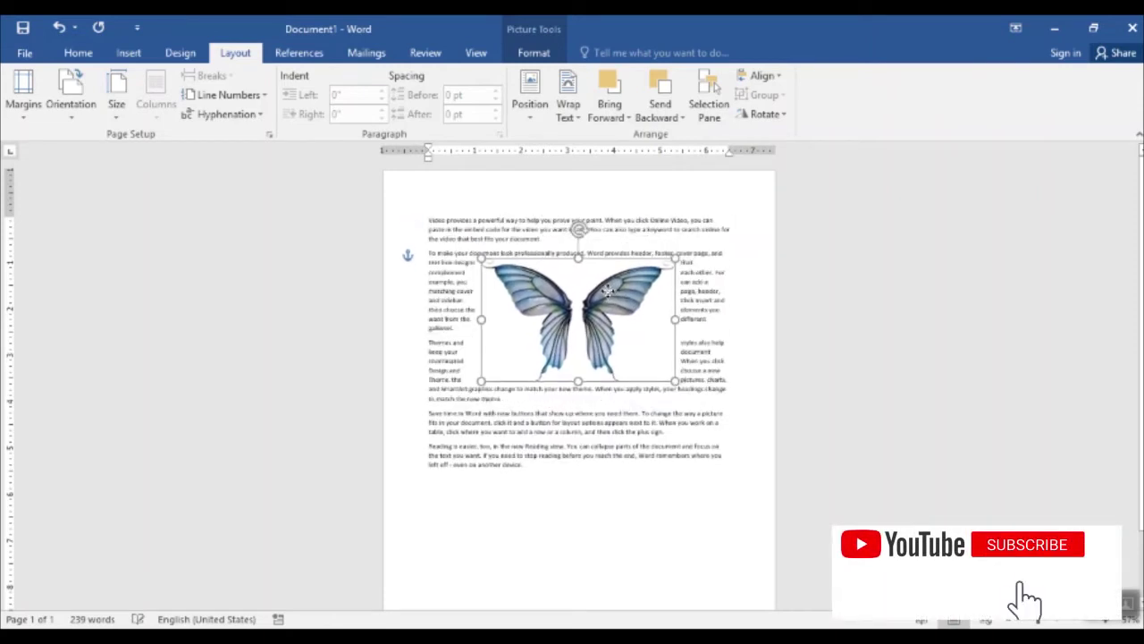
left_click(488, 219)
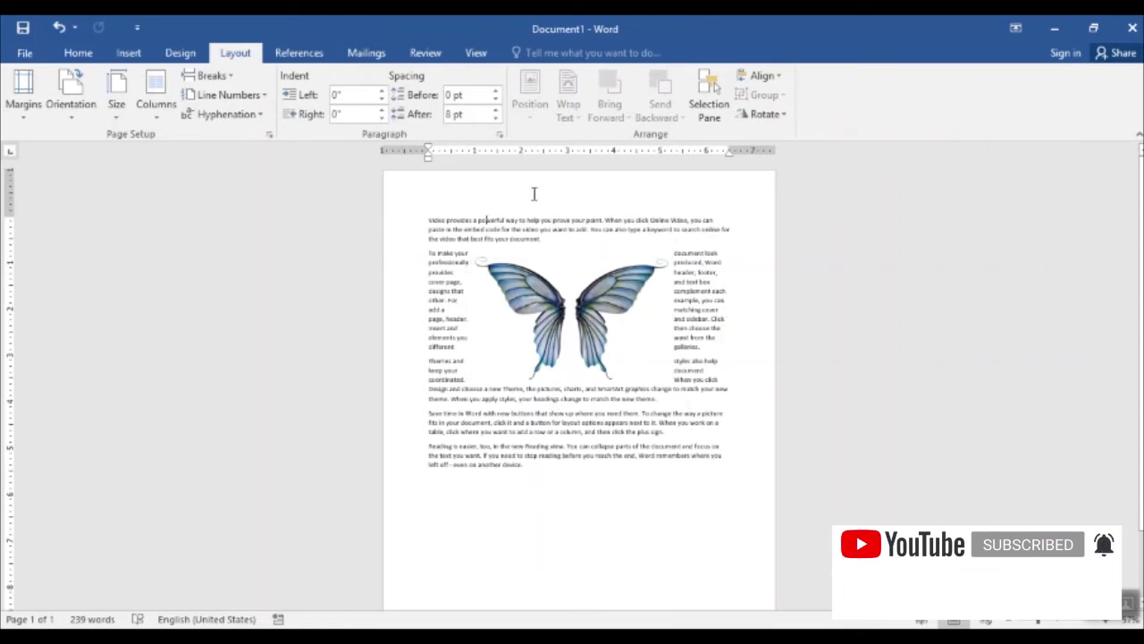
left_click(529, 280)
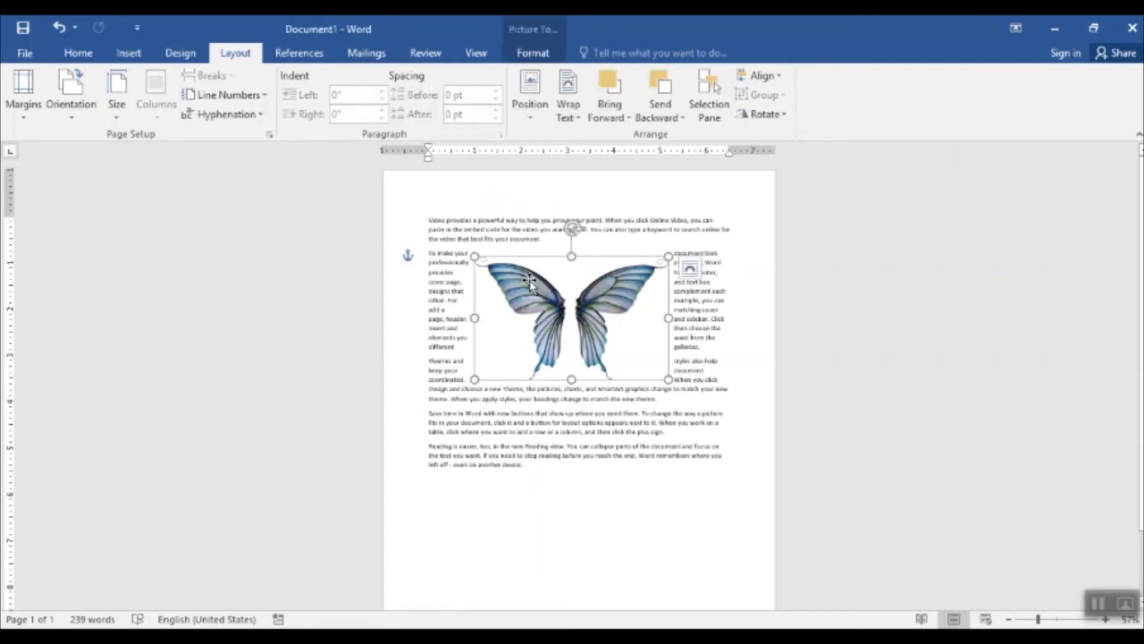
- Put the butterfly on its own line between paragraphs with Top and Bottom wrapping
left_click(568, 106)
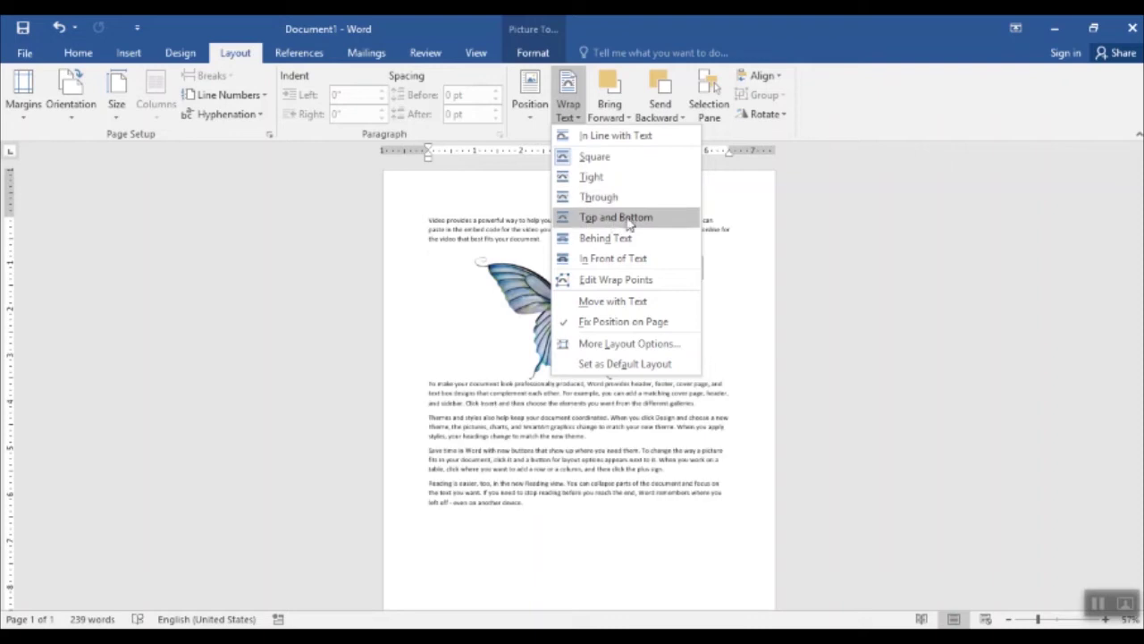
left_click(629, 222)
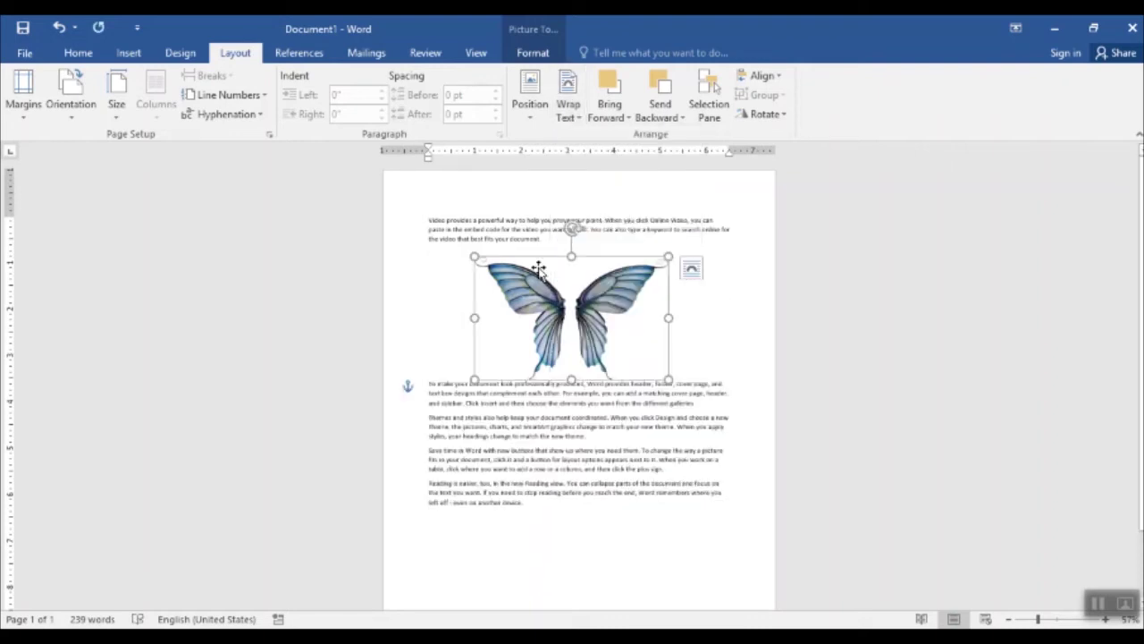
left_click(430, 266)
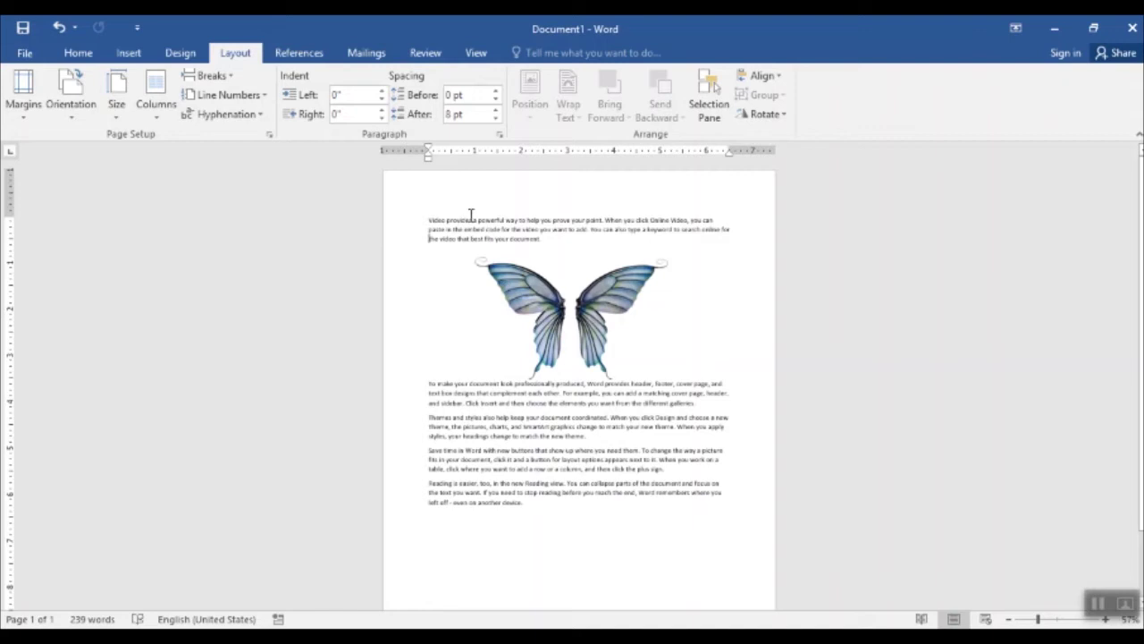
- Switch the butterfly to Behind Text wrapping and check the result
left_click(554, 311)
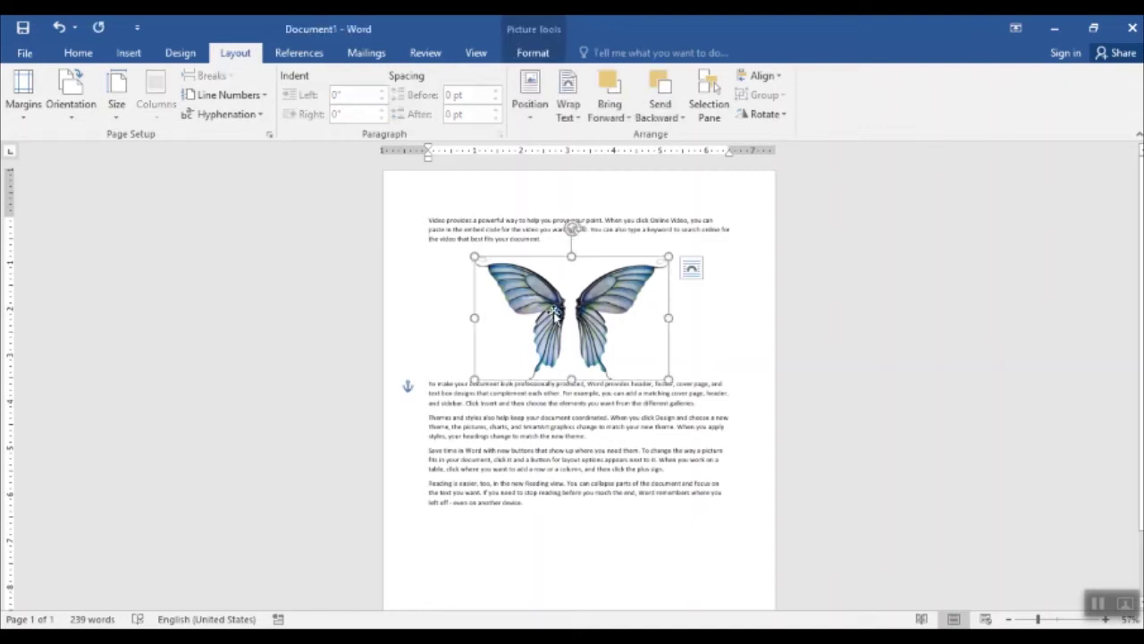
left_click(569, 122)
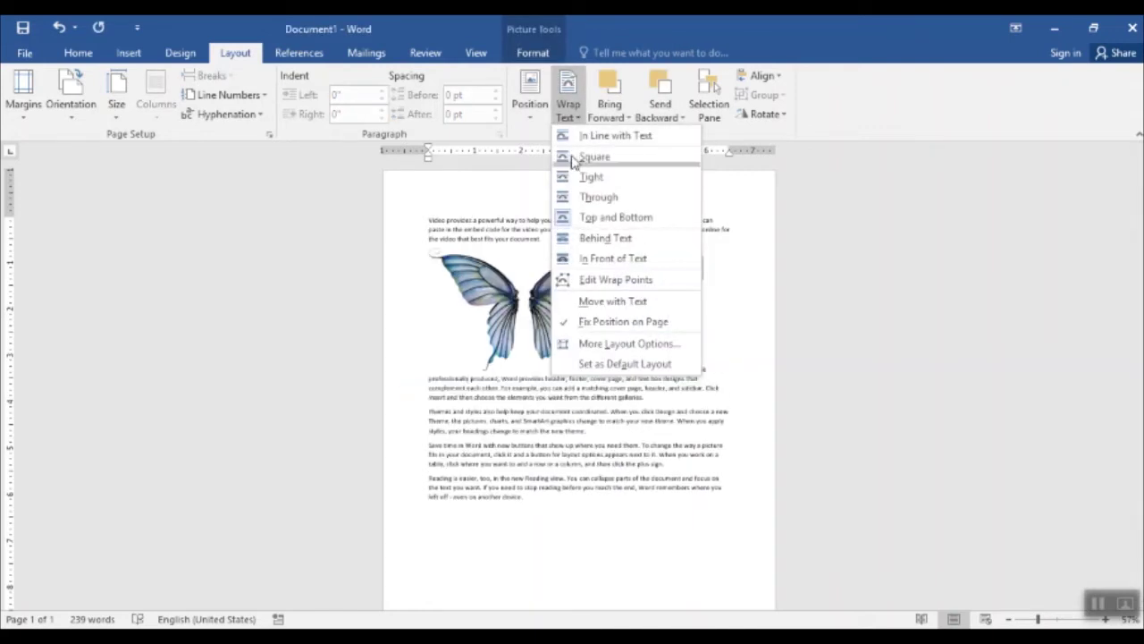
left_click(589, 241)
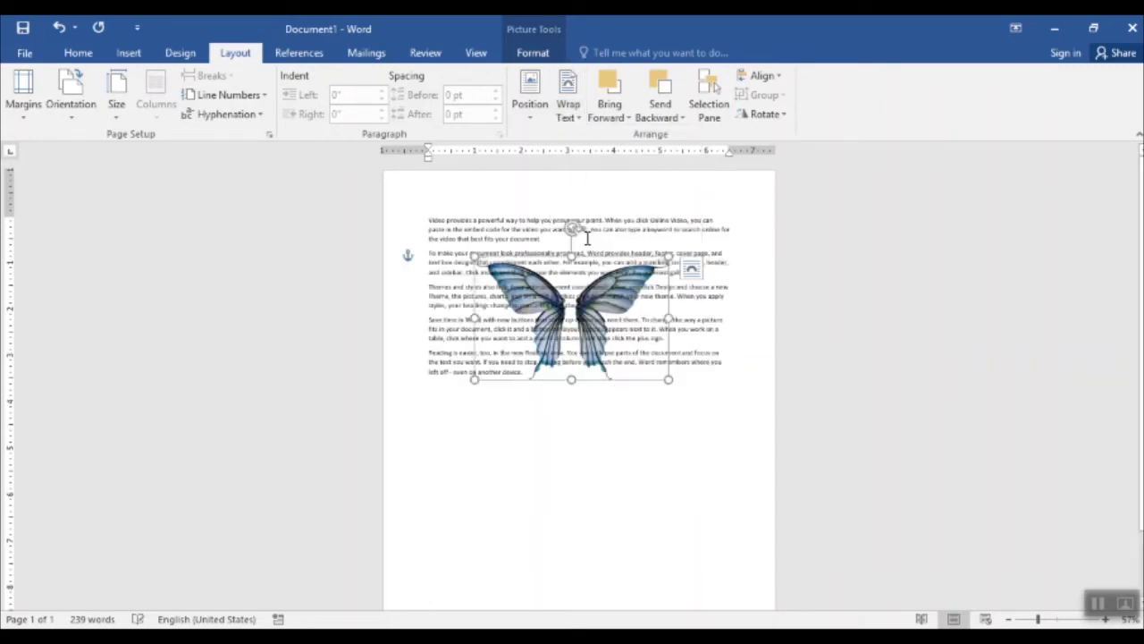
left_click(565, 444)
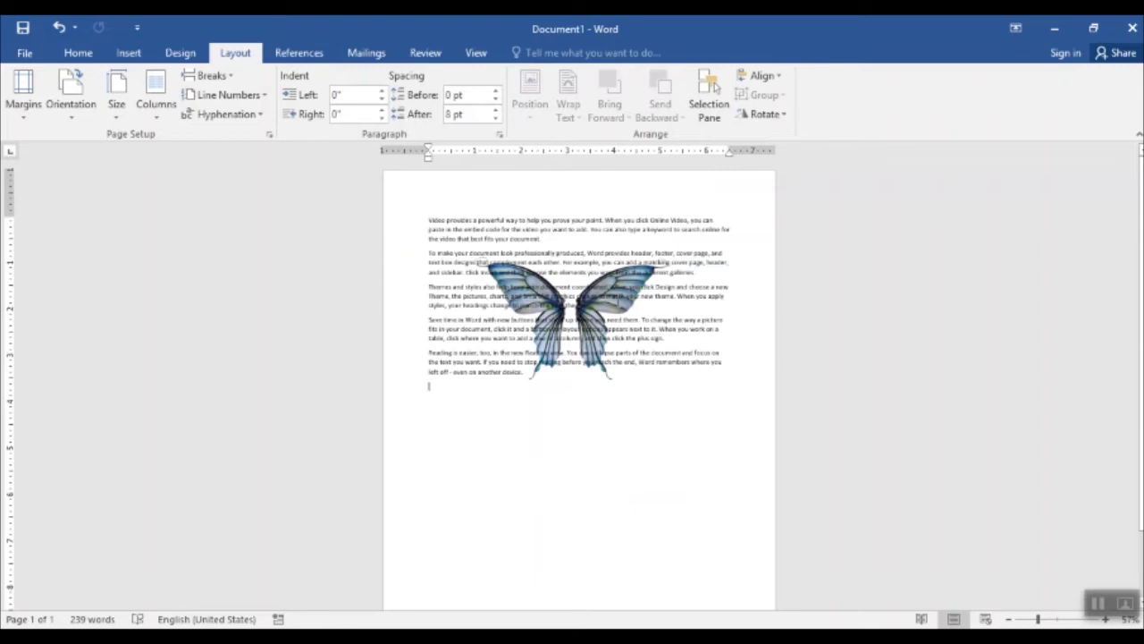
left_click(617, 311)
left_click(568, 103)
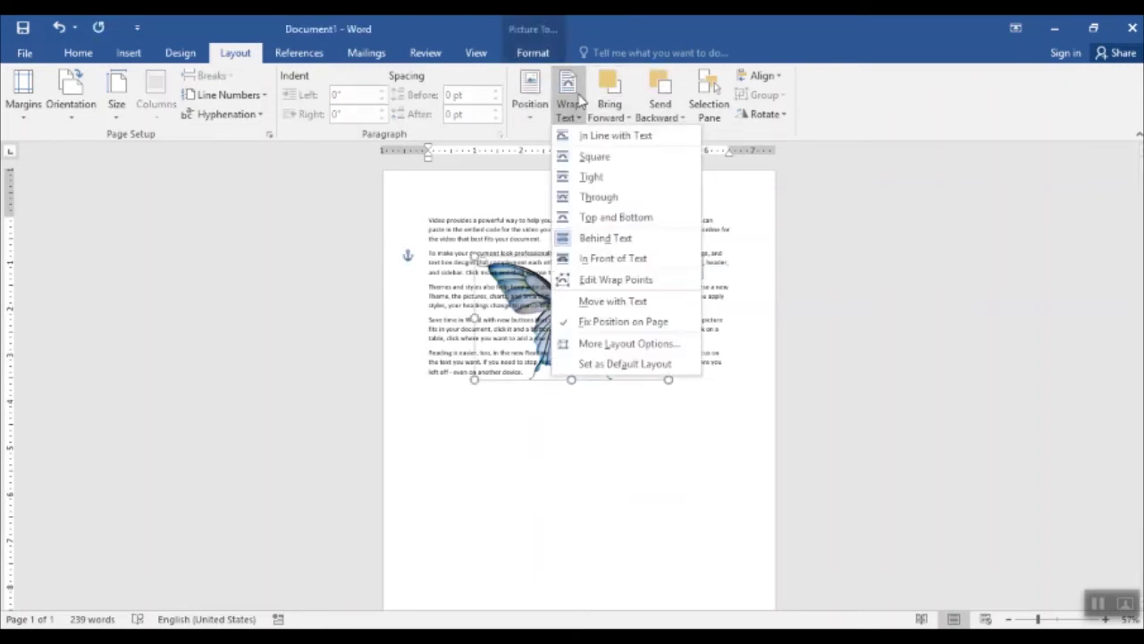
- Try In Front of Text, then Tight wrapping on the butterfly
left_click(588, 259)
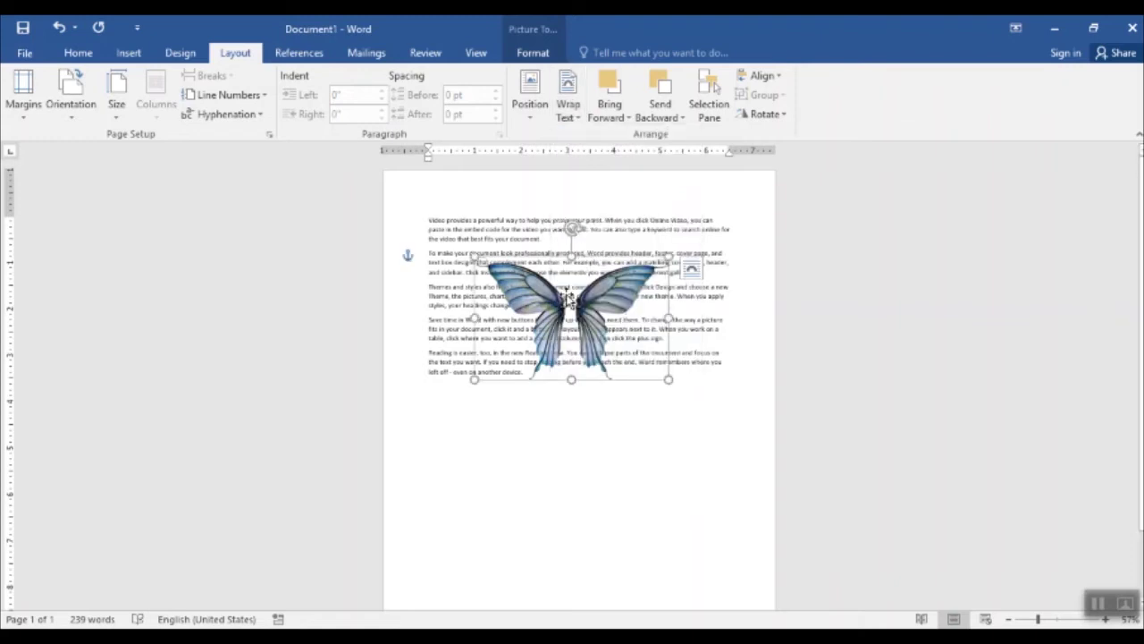
left_click(578, 127)
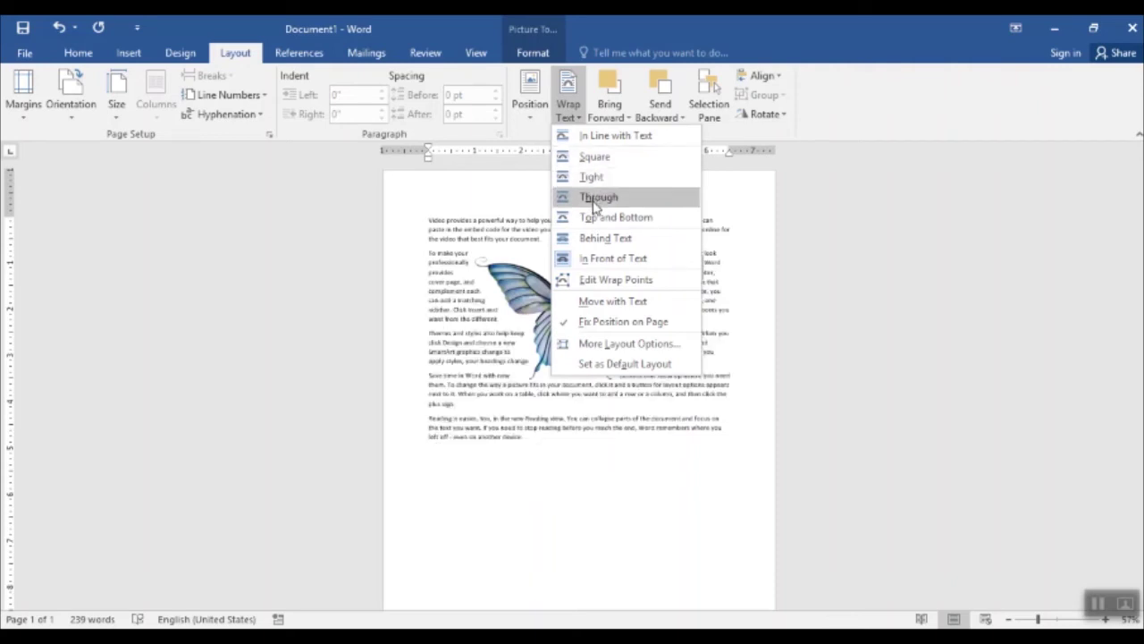
left_click(577, 183)
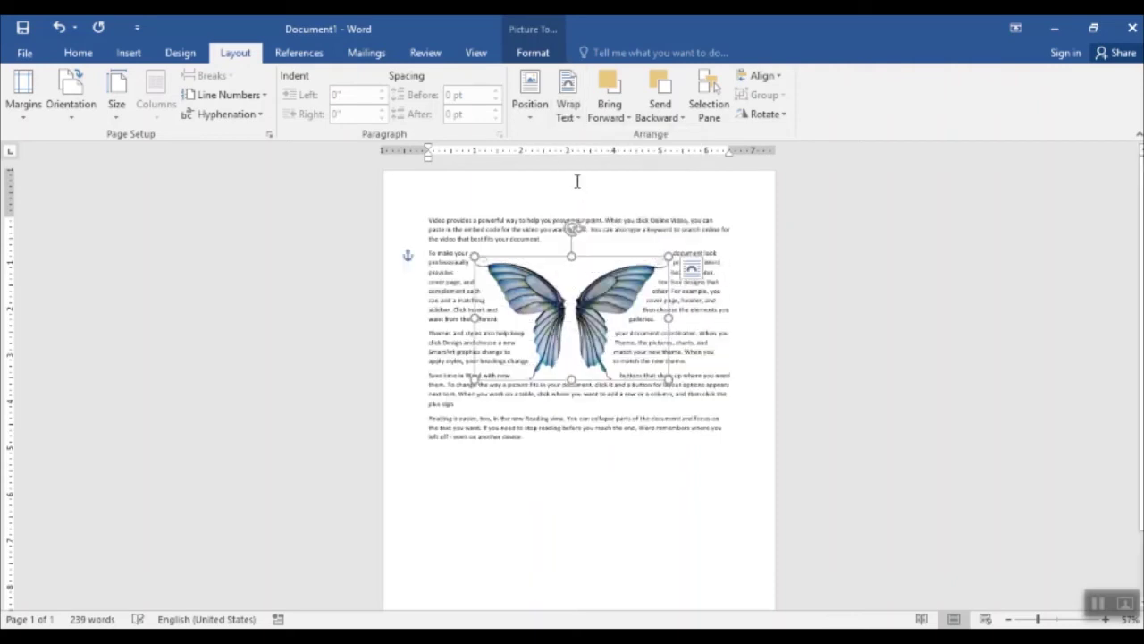
left_click(596, 471)
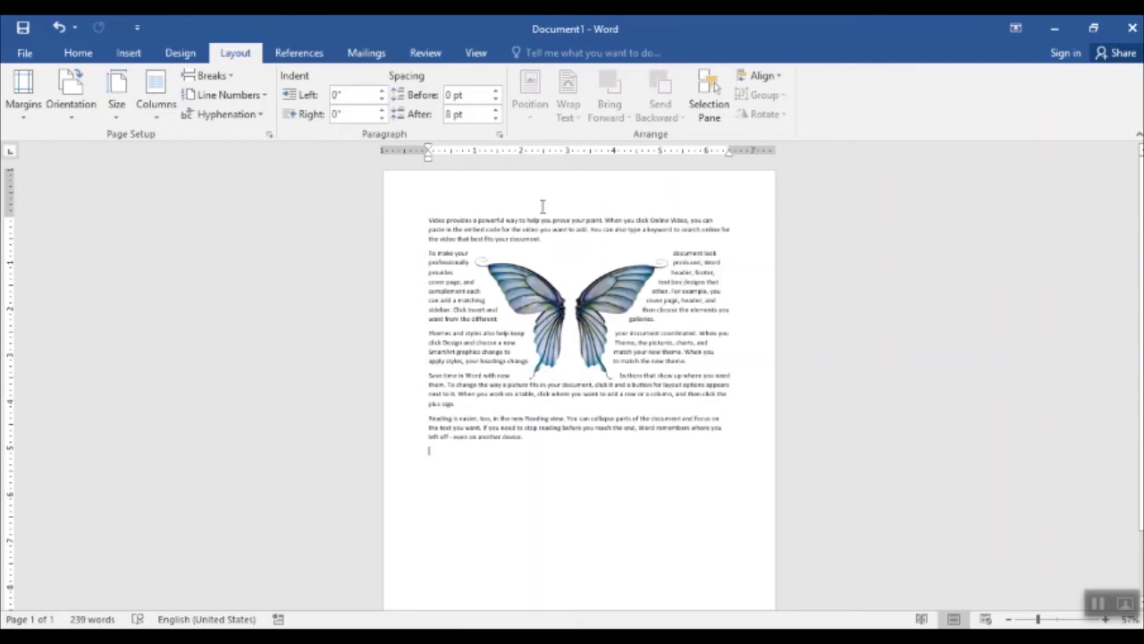
- Try Through wrapping, then switch the butterfly back to Tight
left_click(623, 281)
left_click(569, 109)
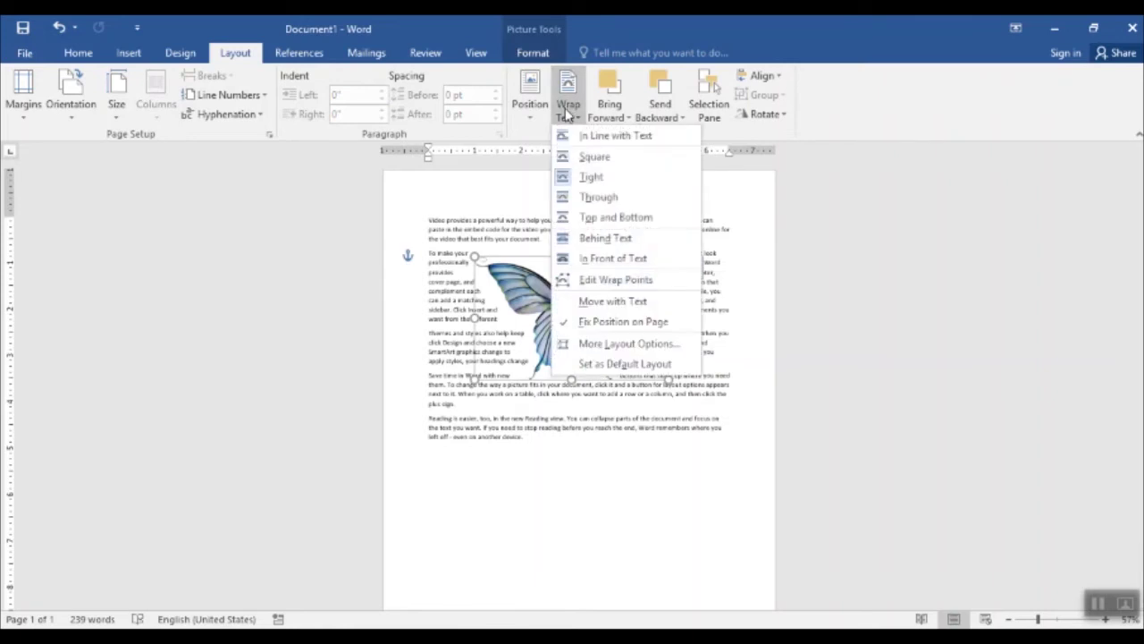
left_click(577, 197)
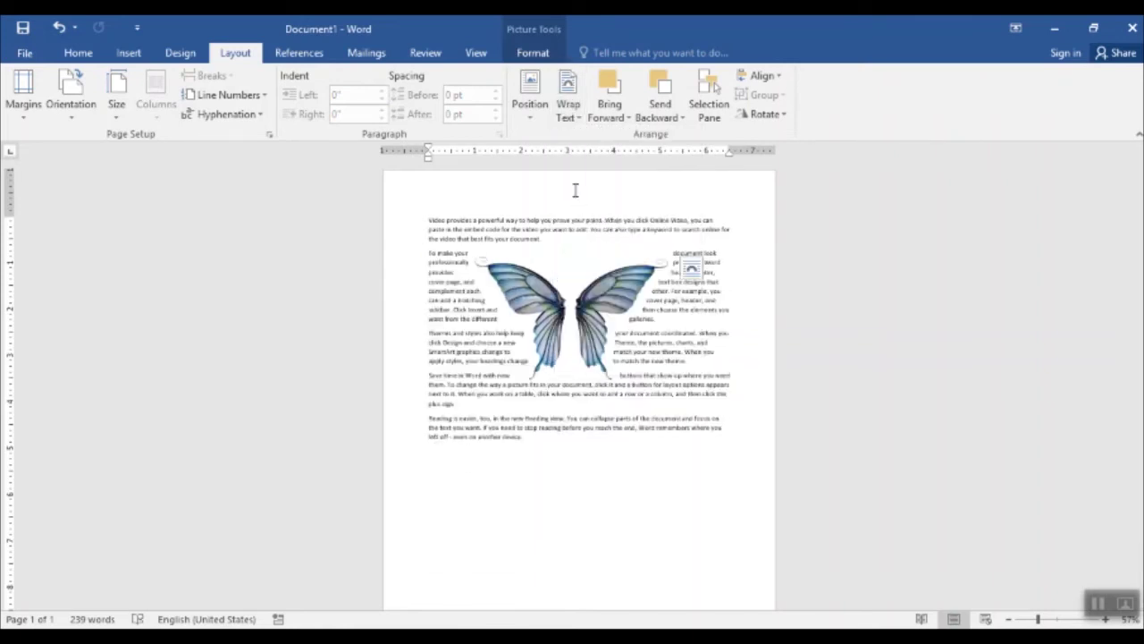
left_click(594, 409)
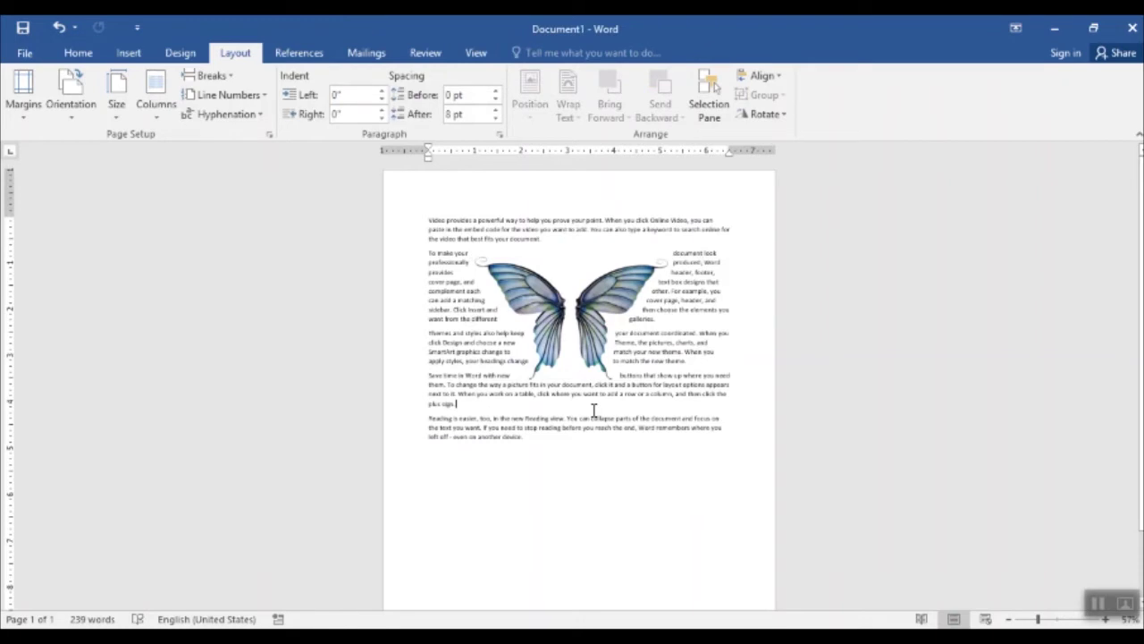
left_click(615, 298)
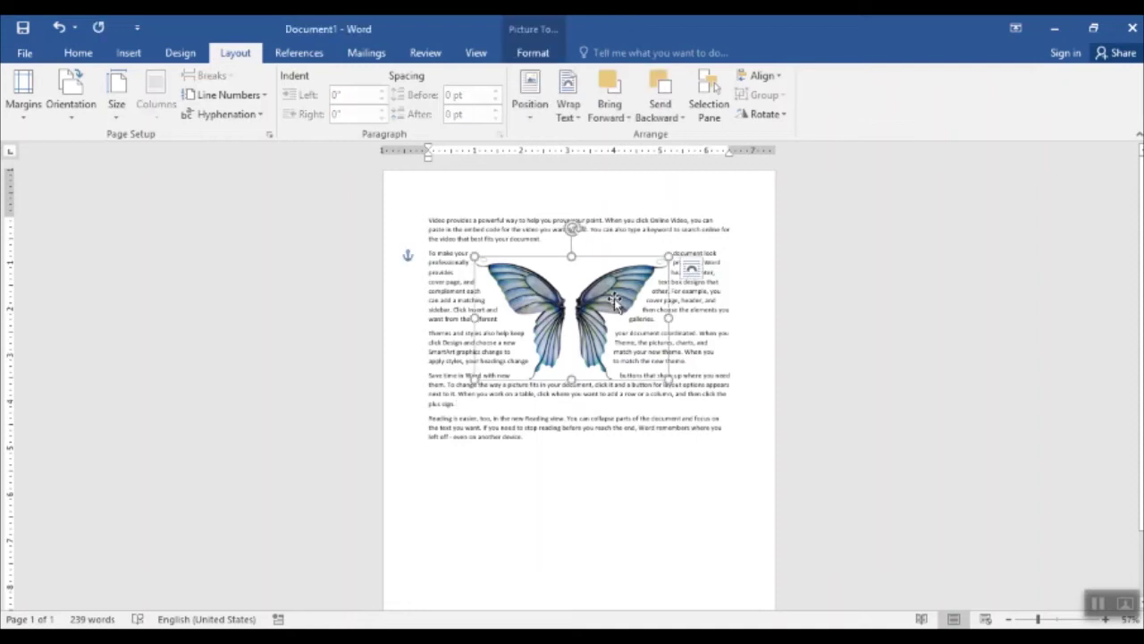
left_click(570, 112)
left_click(587, 172)
left_click(568, 105)
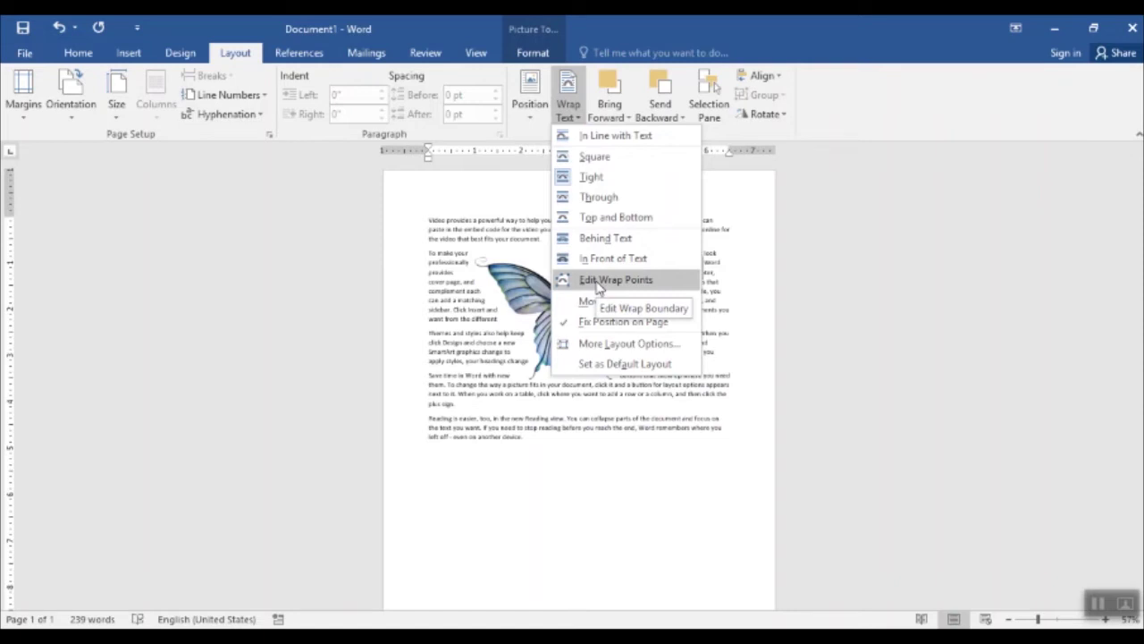
- Edit the butterfly's wrap points, pulling corners inward and adding a point between the wings
left_click(597, 280)
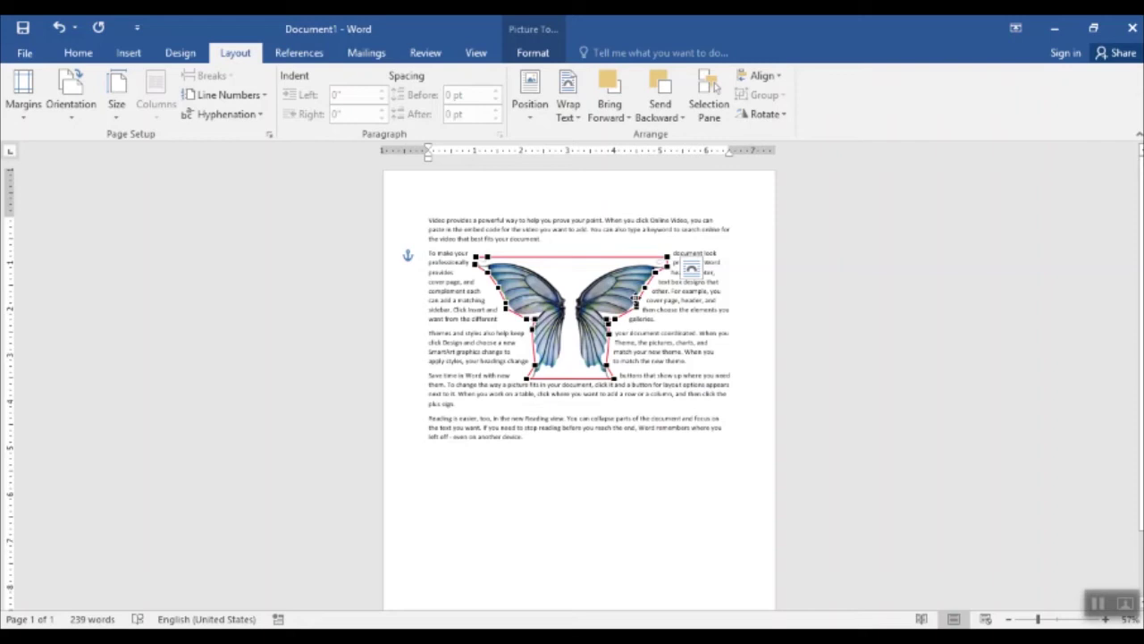
left_click_drag(533, 367, 547, 358)
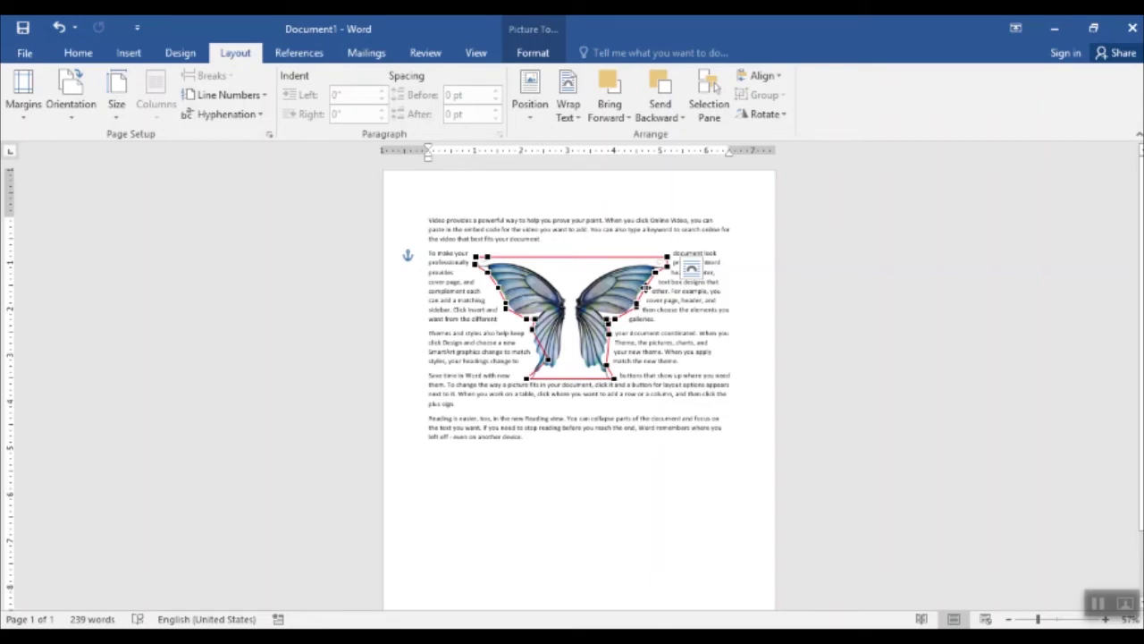
left_click_drag(645, 284, 638, 283)
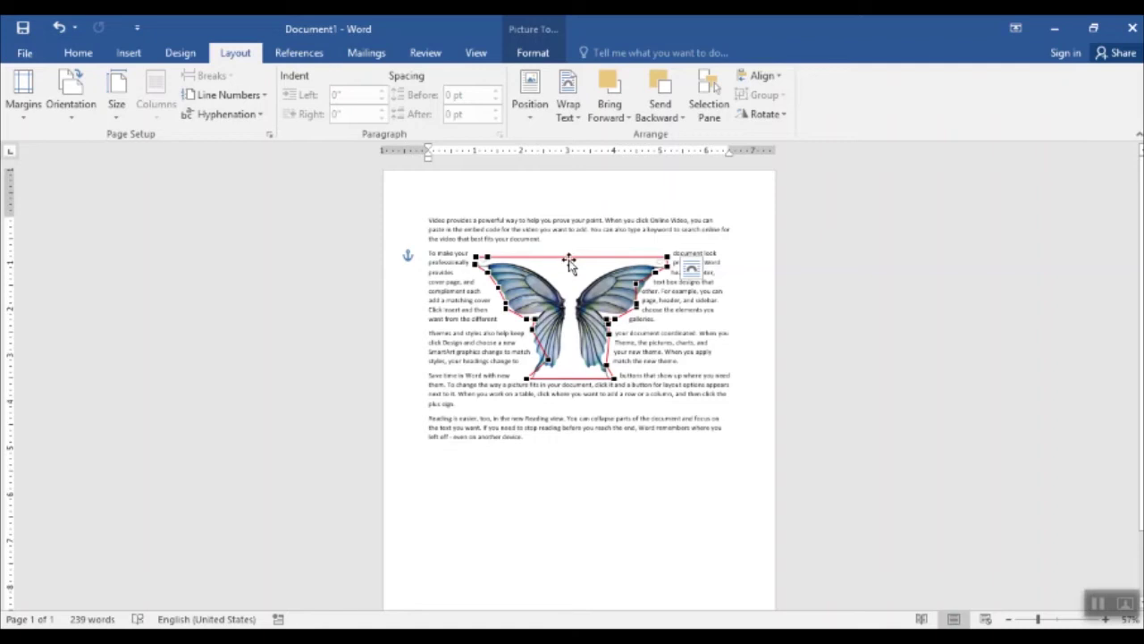
left_click_drag(572, 255, 571, 278)
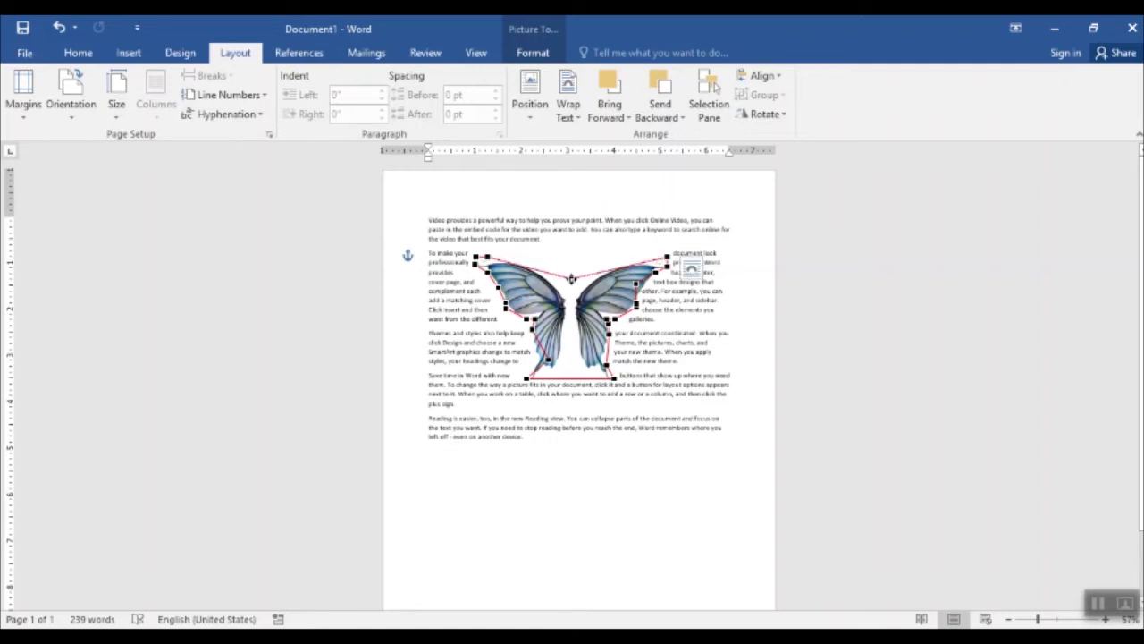
- Apply Through wrapping and lower the middle wrap point into the notch between the wings
left_click(572, 106)
left_click(595, 196)
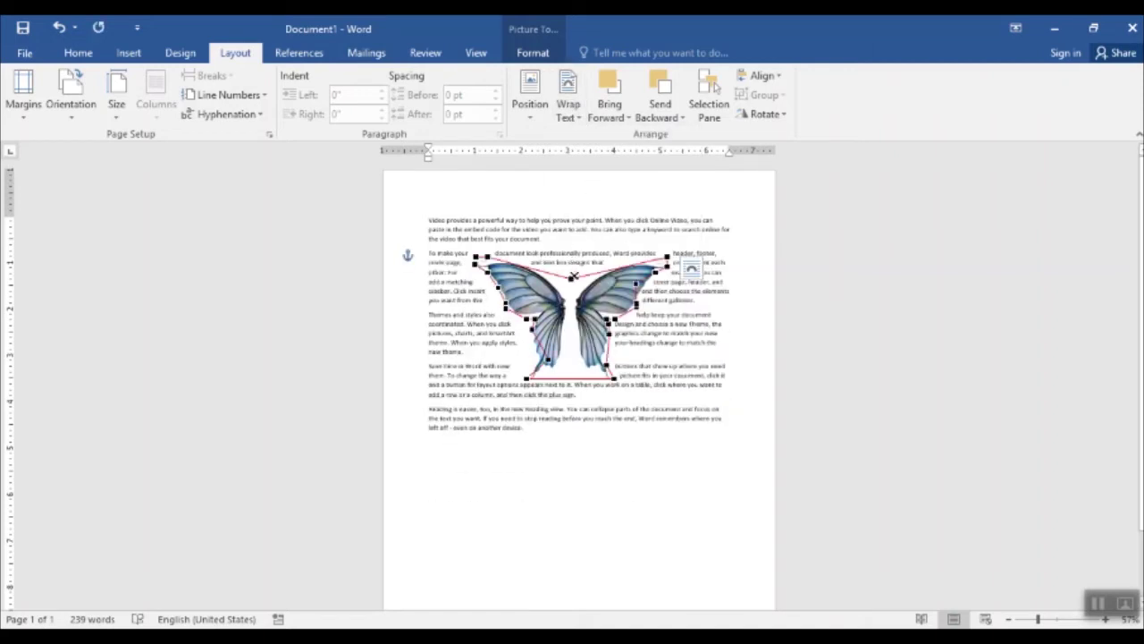
left_click_drag(573, 276, 573, 277)
left_click(567, 94)
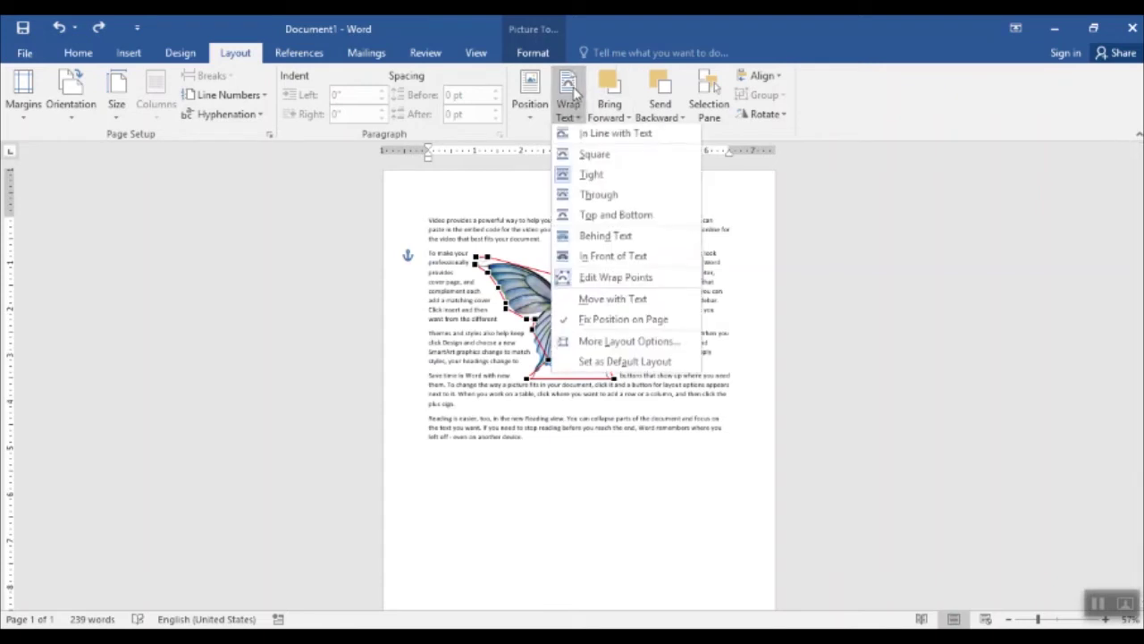
left_click(586, 197)
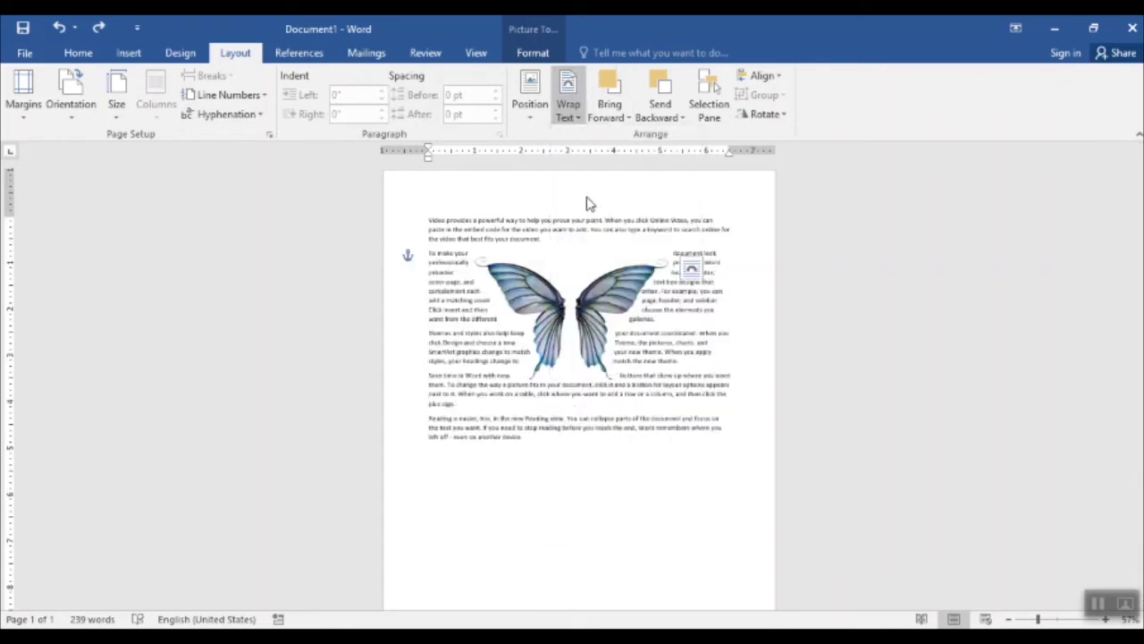
left_click_drag(573, 279, 580, 256)
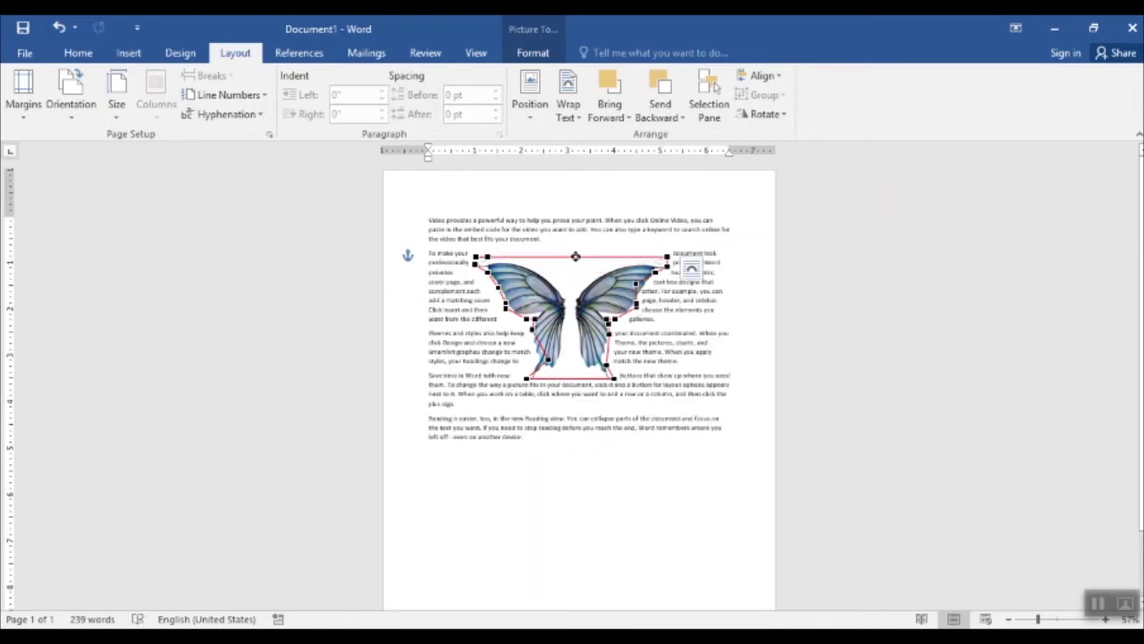
left_click_drag(579, 257, 571, 285)
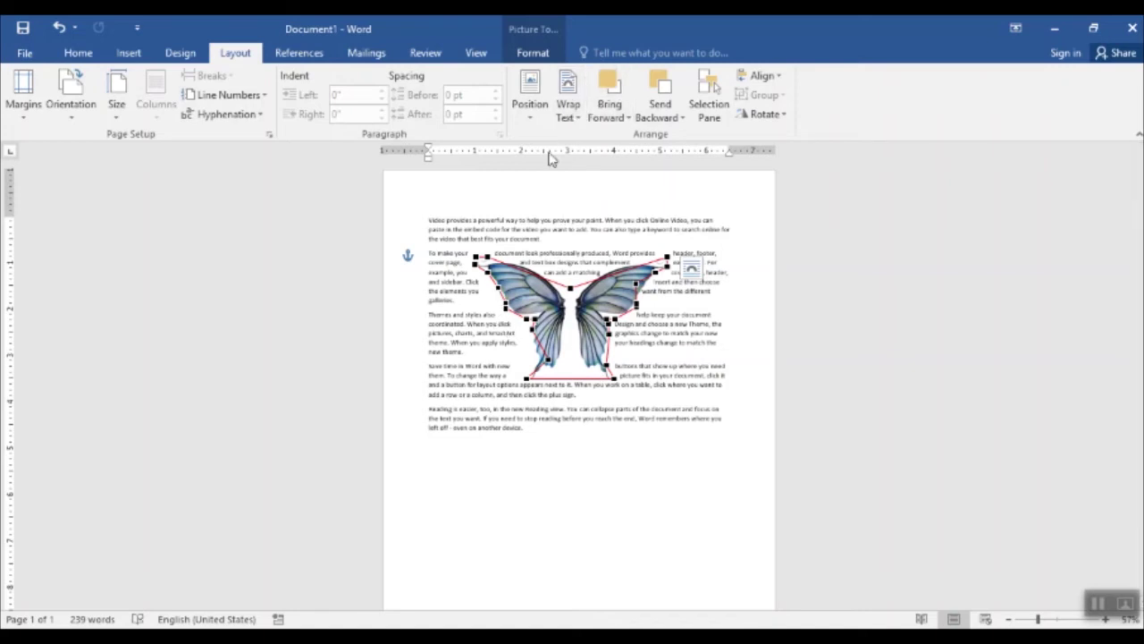
left_click(569, 122)
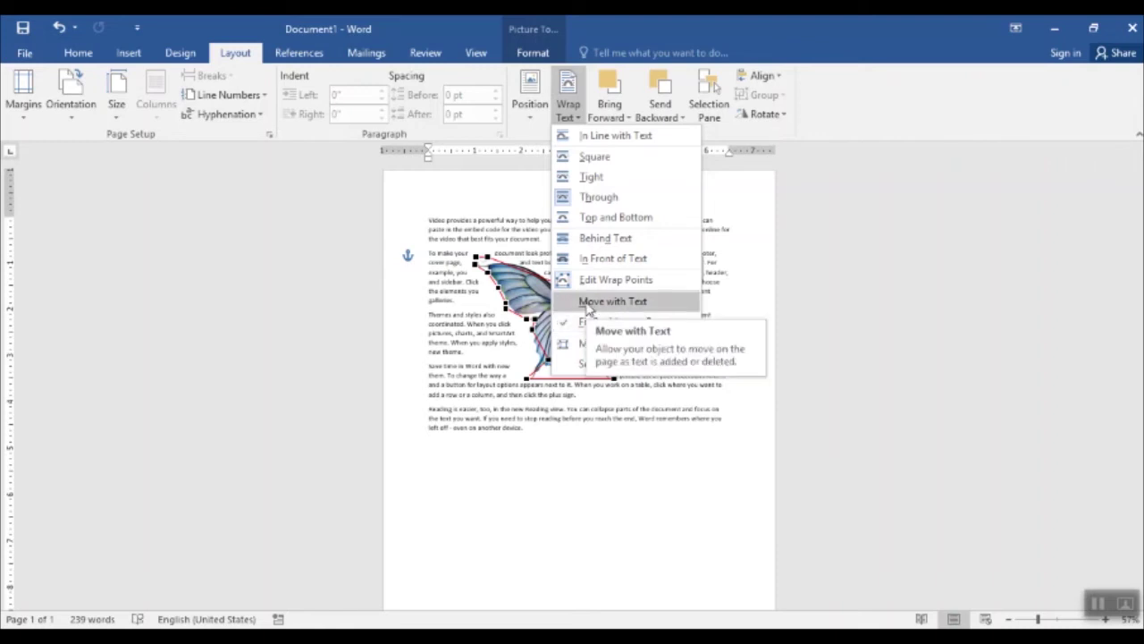
- Set the butterfly to Move with Text, test with empty lines above, then undo
left_click(588, 304)
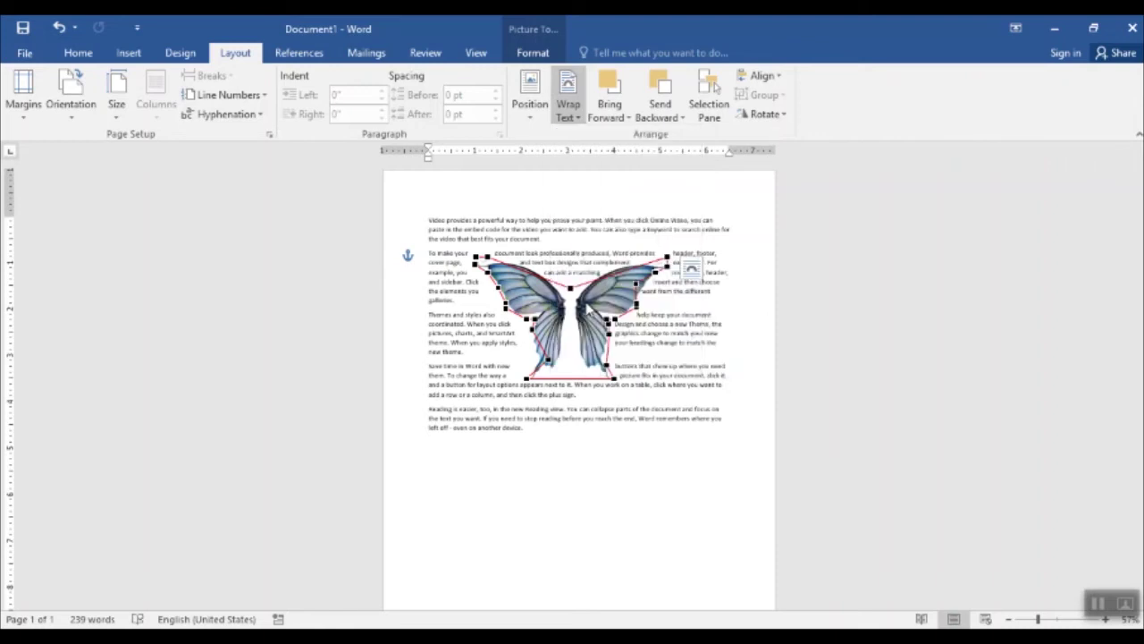
left_click(428, 222)
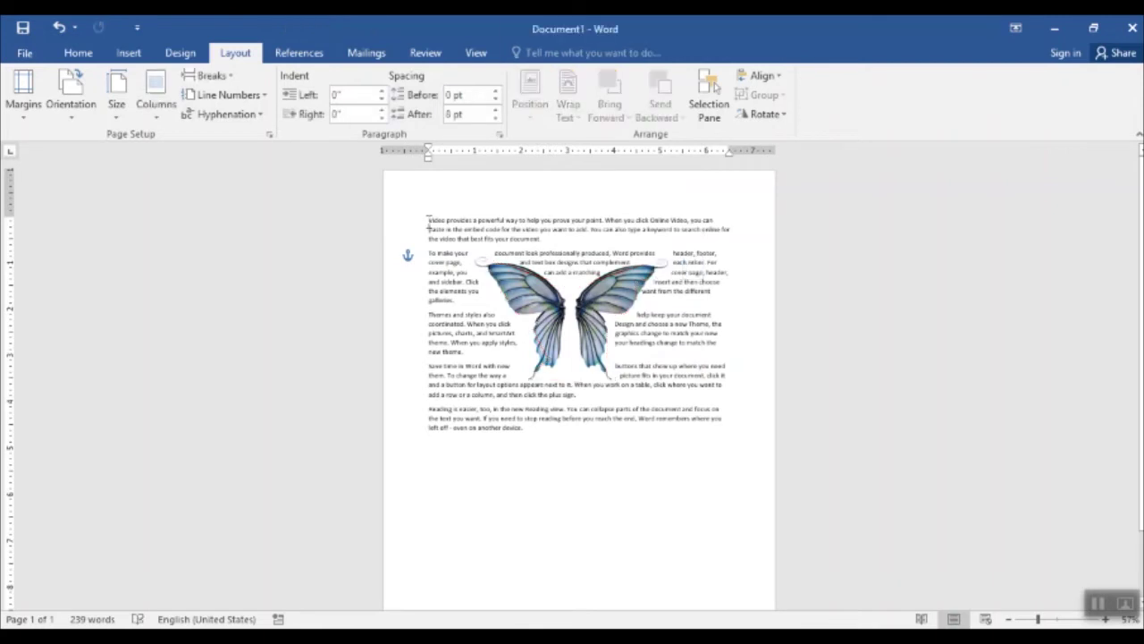
key("Return")
key("Return")
key("Return")
key("Return")
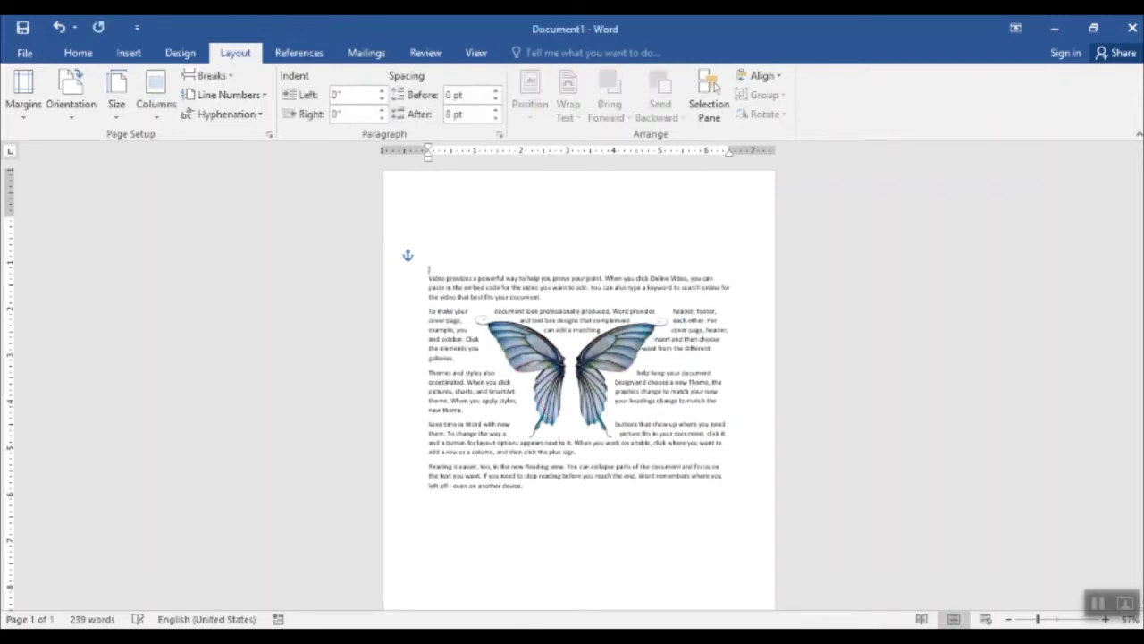
key("Return")
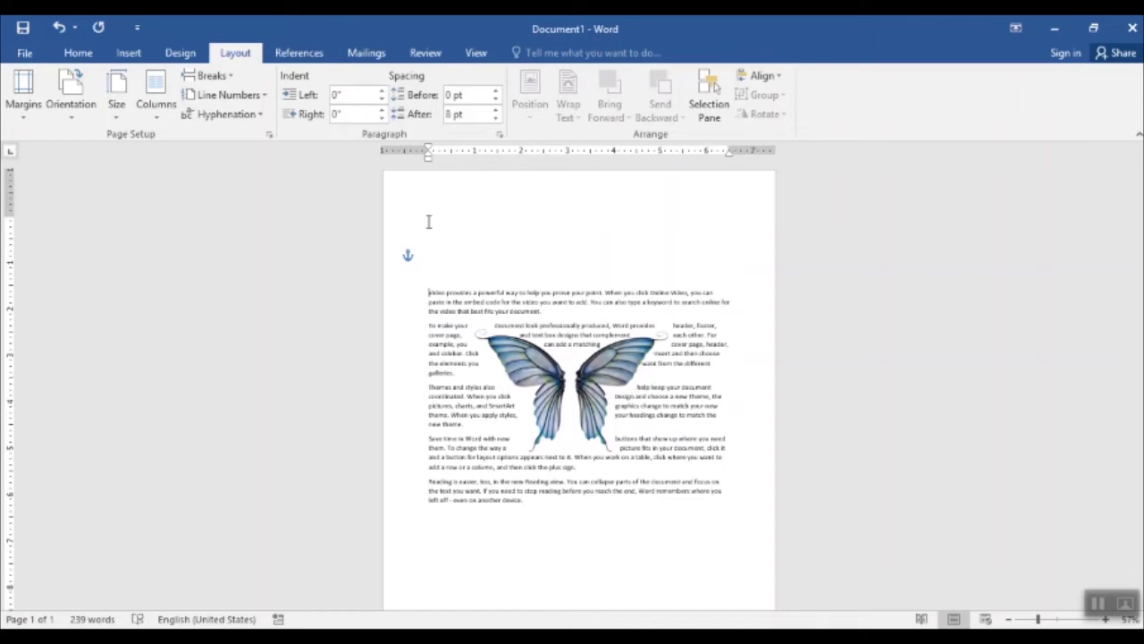
key("ctrl+z")
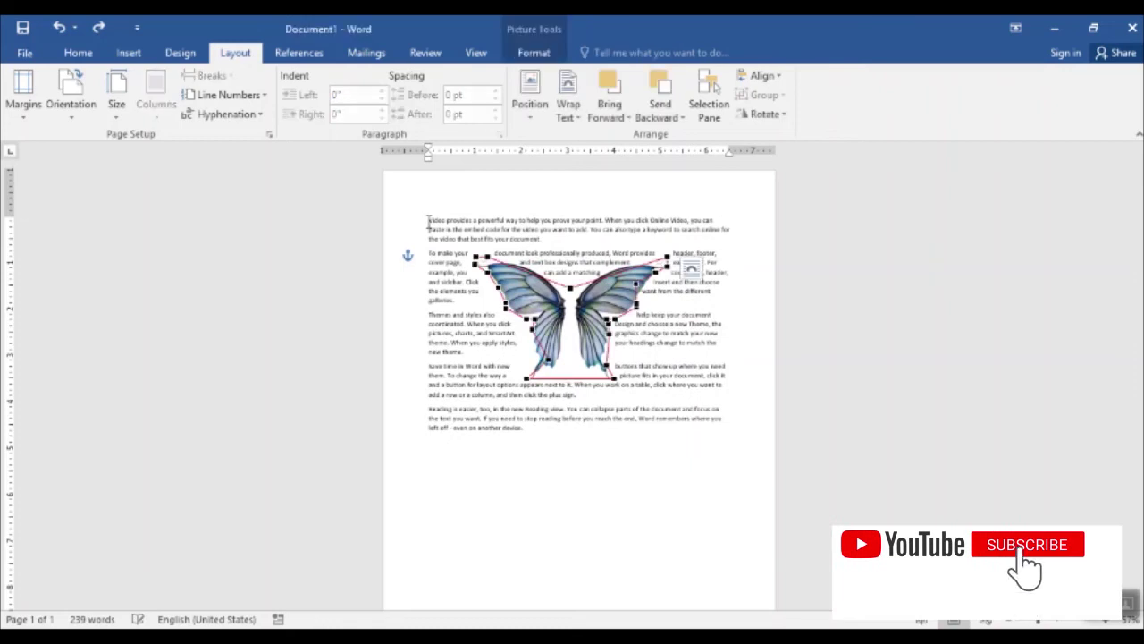
- Reselect the butterfly and bring up its Wrap Text options
left_click(536, 190)
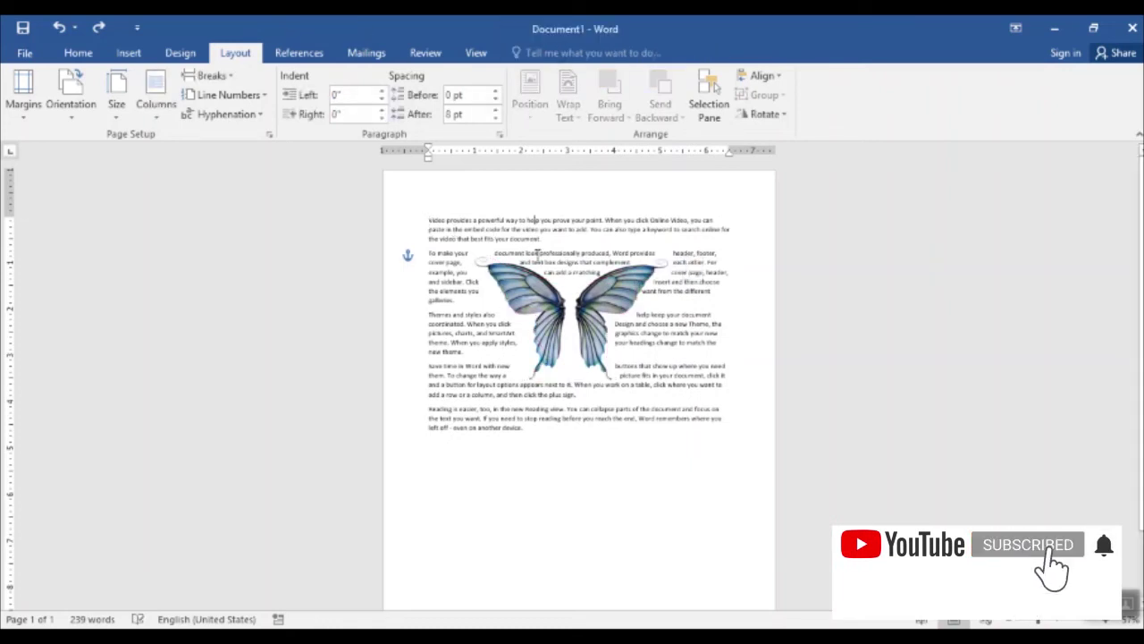
left_click(535, 298)
left_click(568, 106)
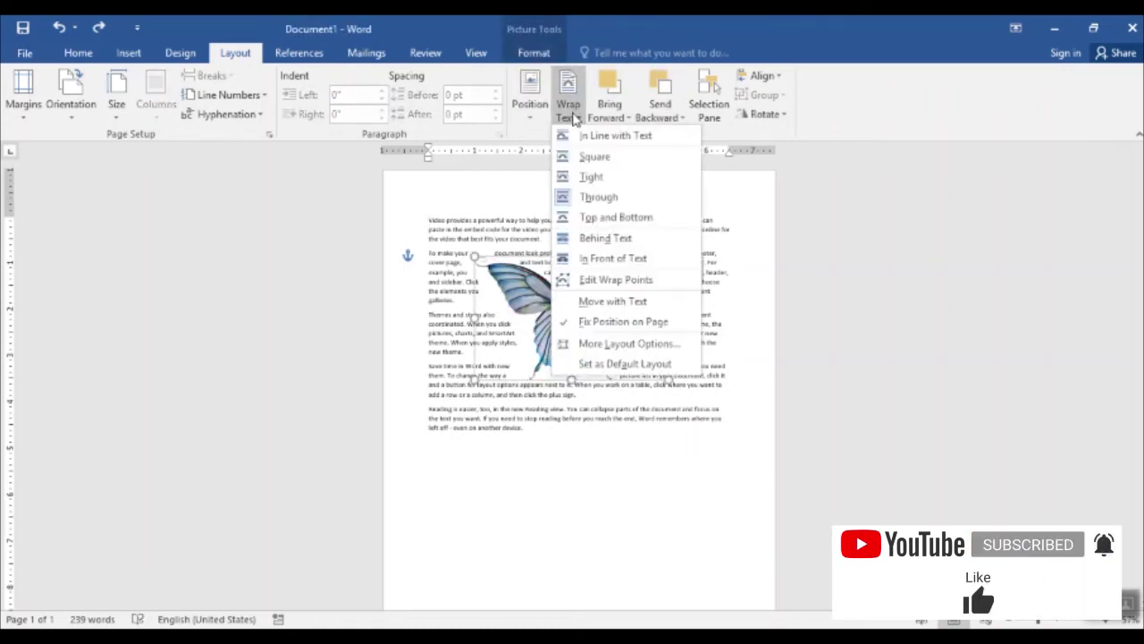
- Set the butterfly's wrapping to Fix Position on Page
left_click(585, 324)
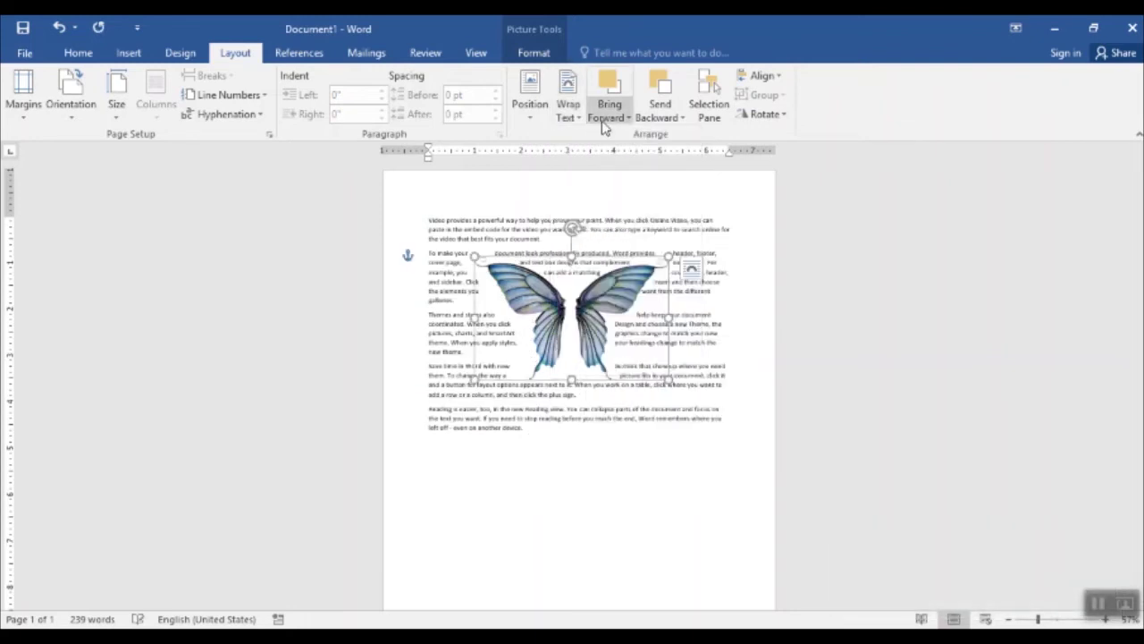
left_click(569, 109)
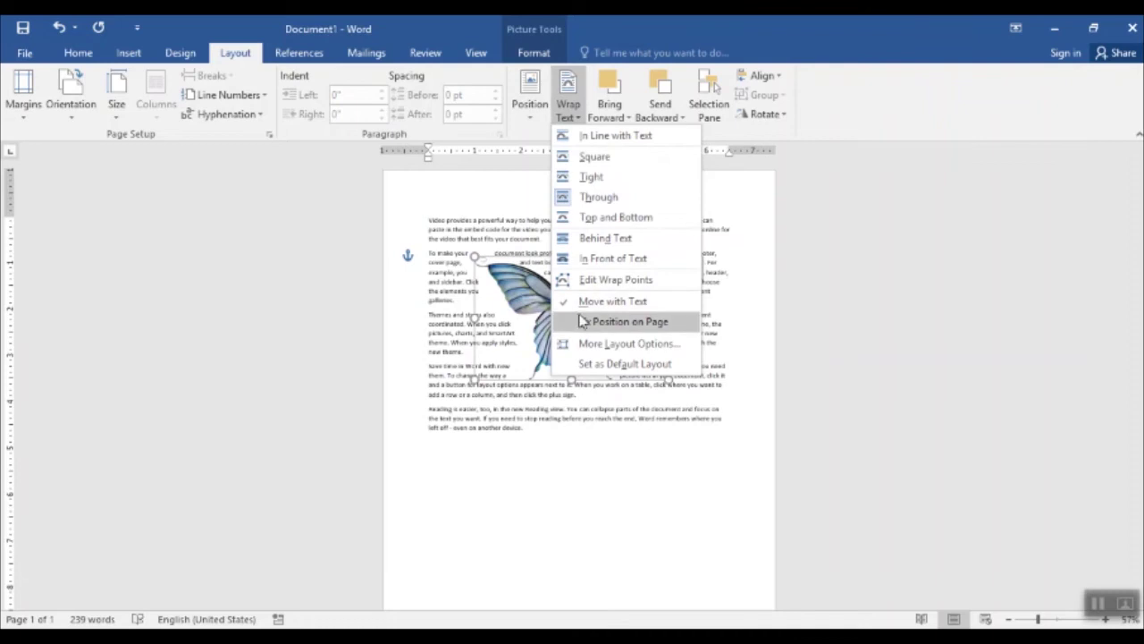
left_click(584, 322)
left_click(566, 118)
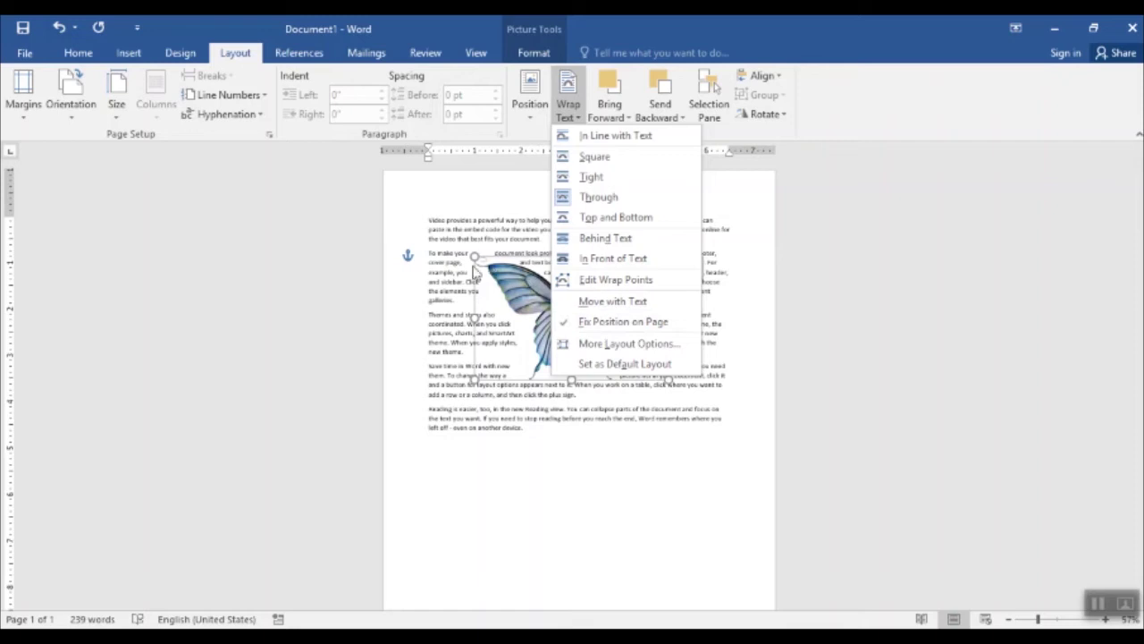
left_click(429, 218)
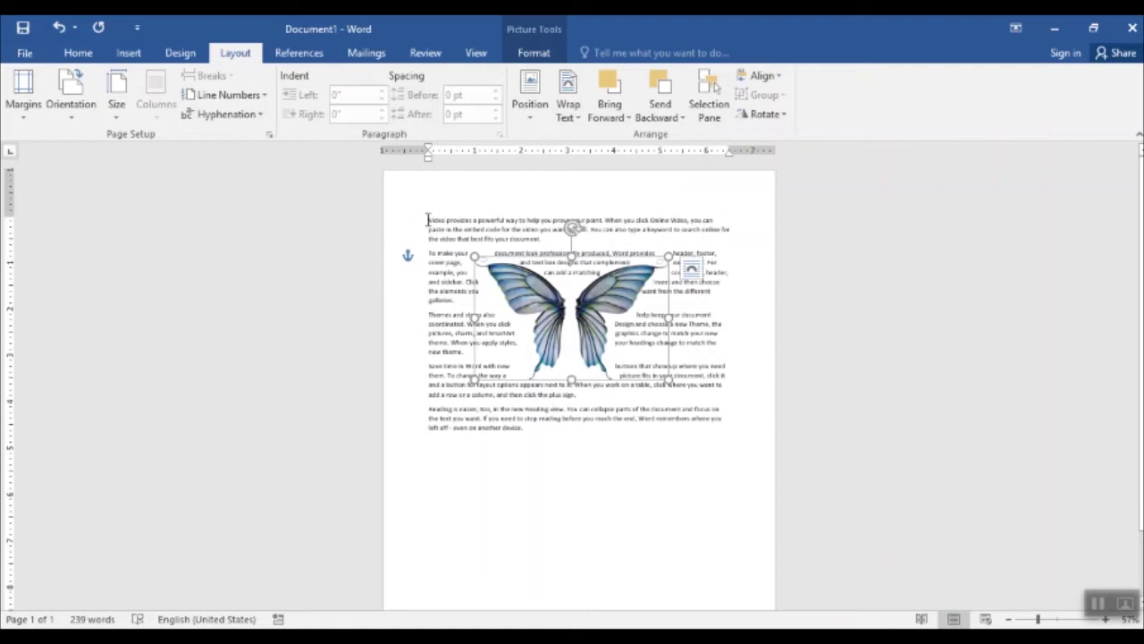
- Test the fixed position by adding and removing an empty line above the first paragraph
left_click(428, 219)
key("Return")
key("Return")
key("Return")
key("Return")
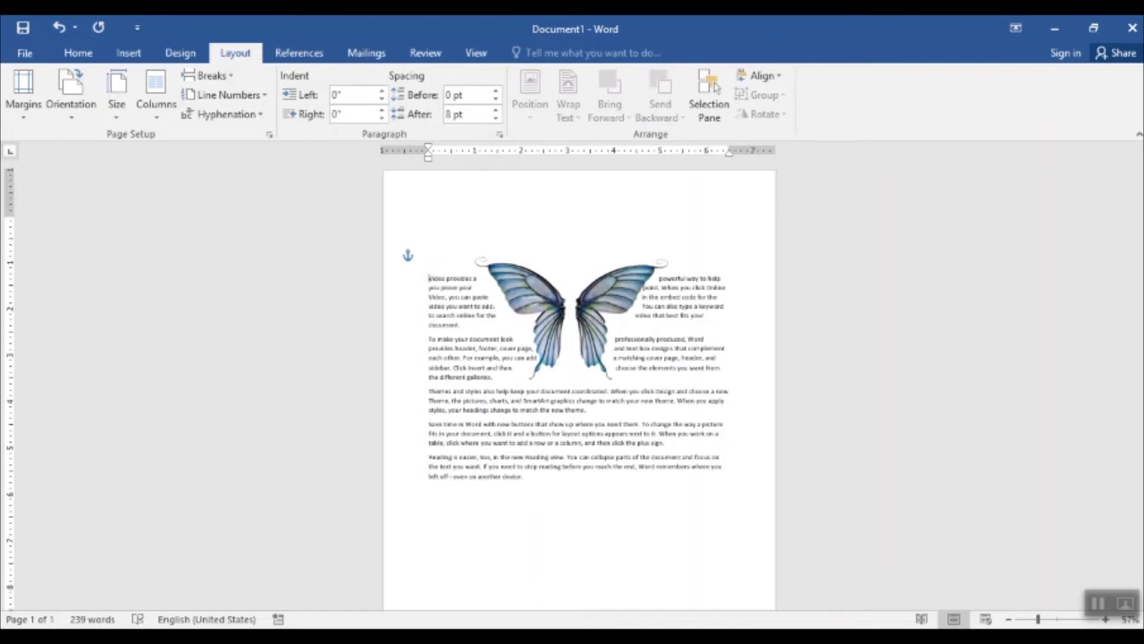
key("BackSpace")
key("BackSpace")
key("BackSpace")
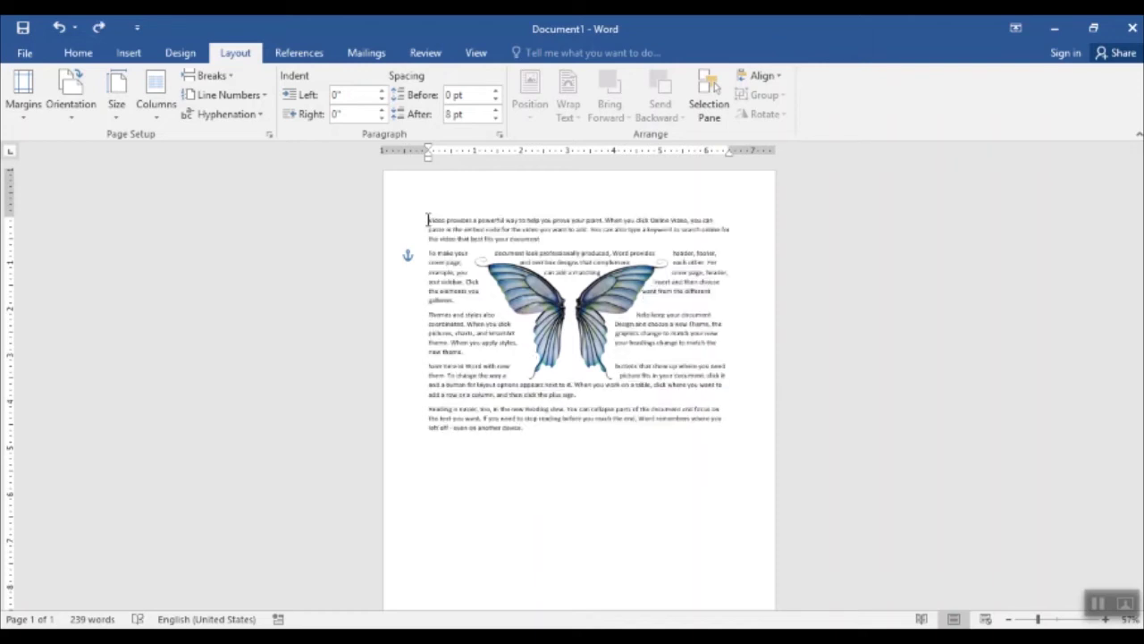
left_click(517, 297)
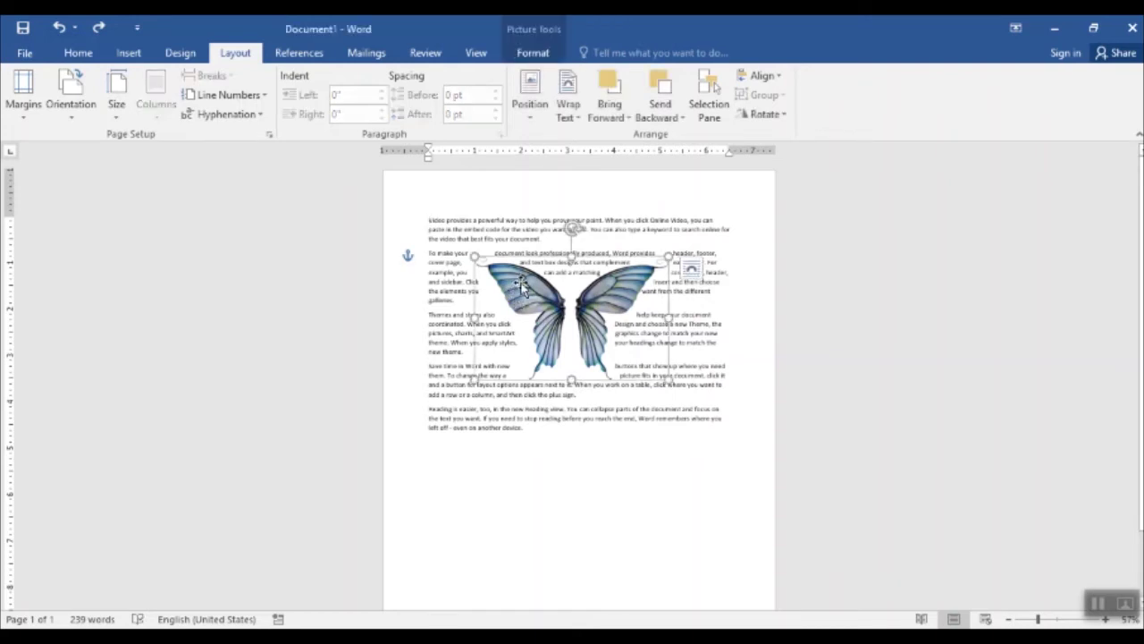
left_click(570, 112)
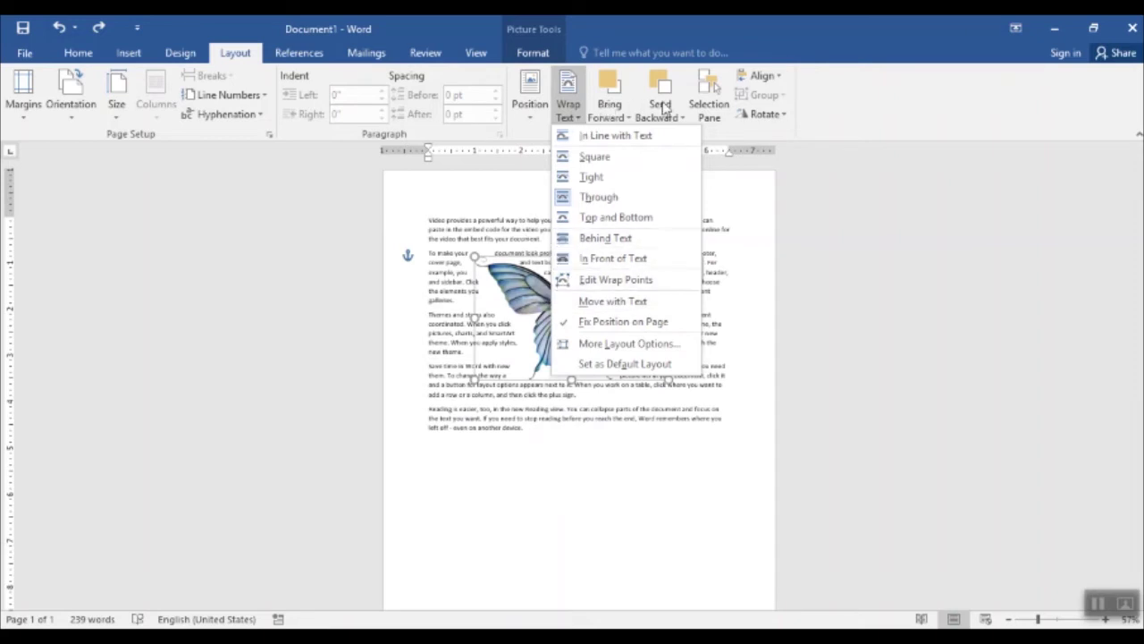
left_click(740, 182)
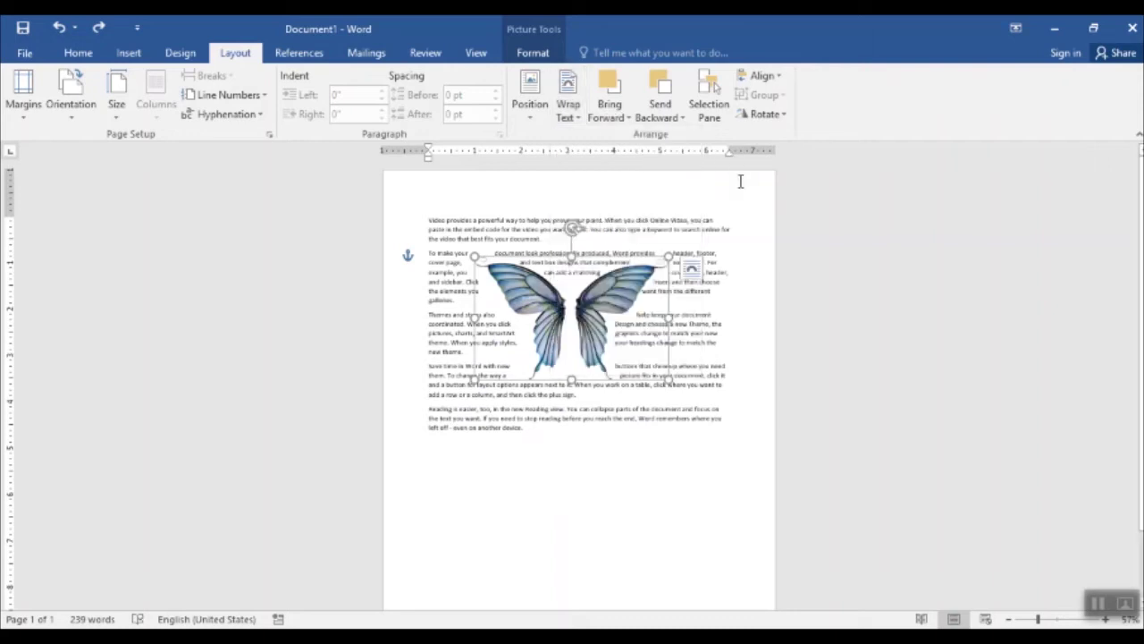
- Create a new blank document
left_click(23, 52)
left_click(33, 125)
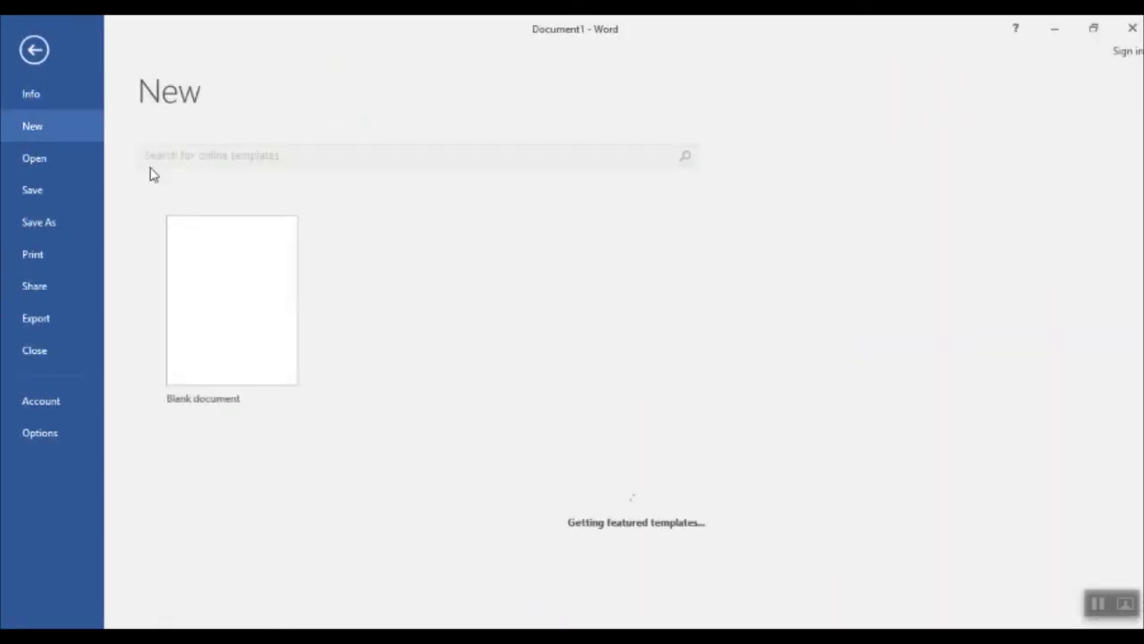
left_click(221, 225)
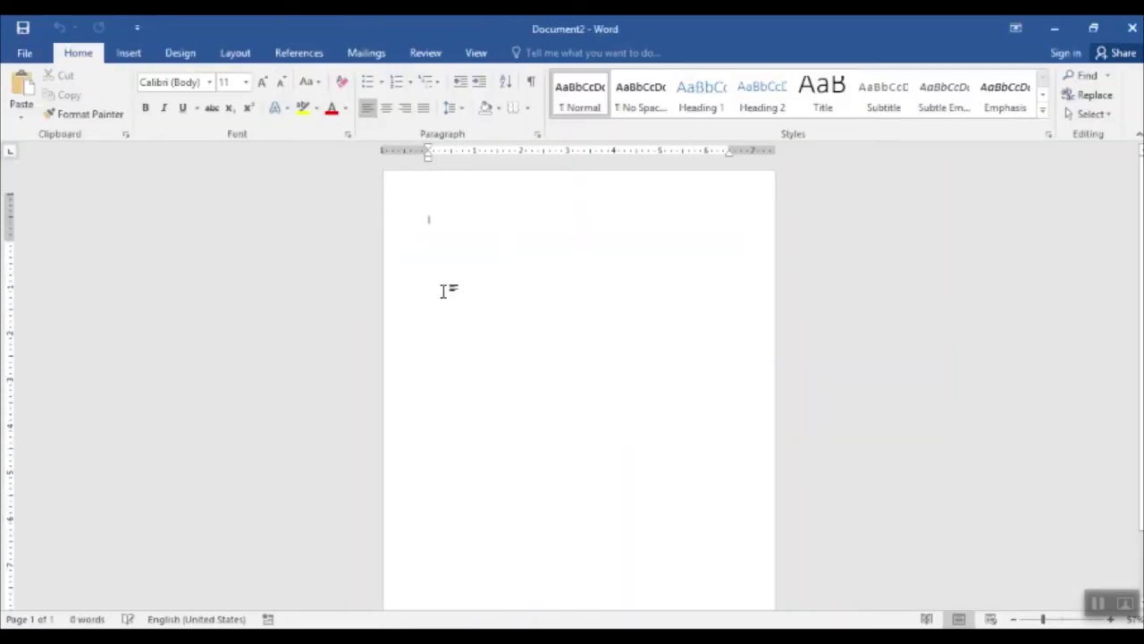
- Draw a rectangle near the top-left of the page and fill it orange
left_click(136, 54)
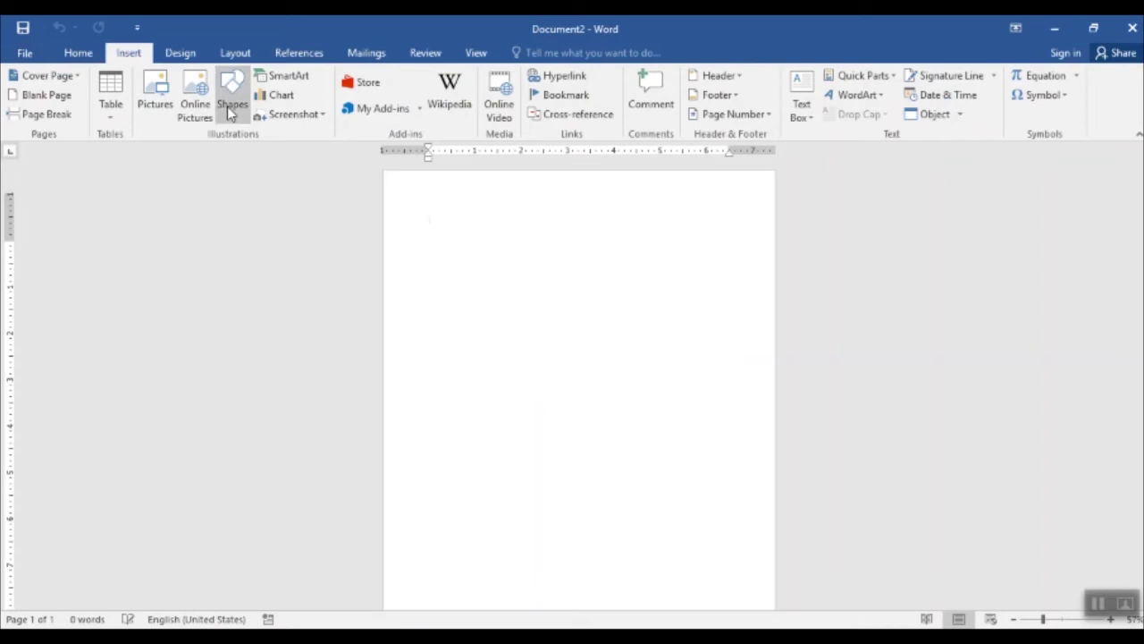
left_click(231, 94)
left_click(273, 156)
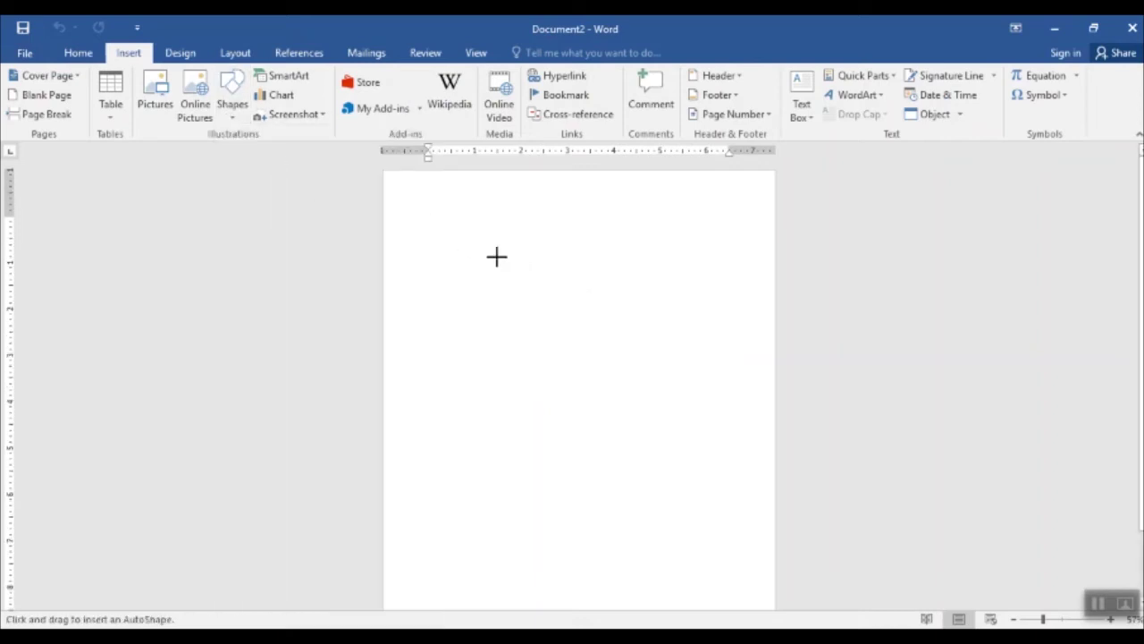
type("Su")
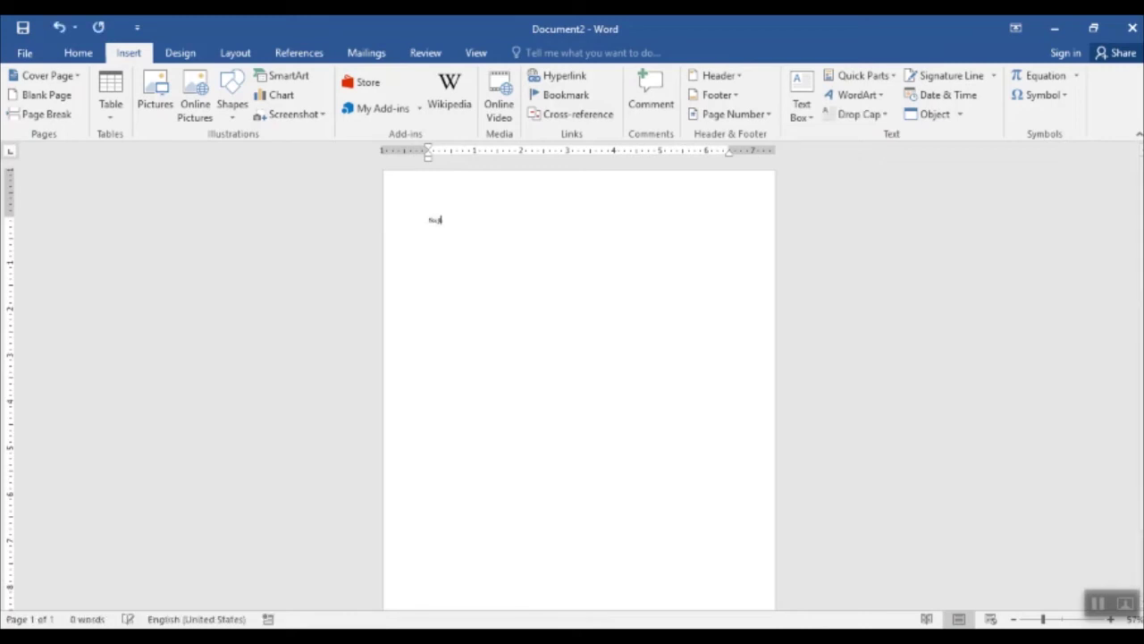
type("a")
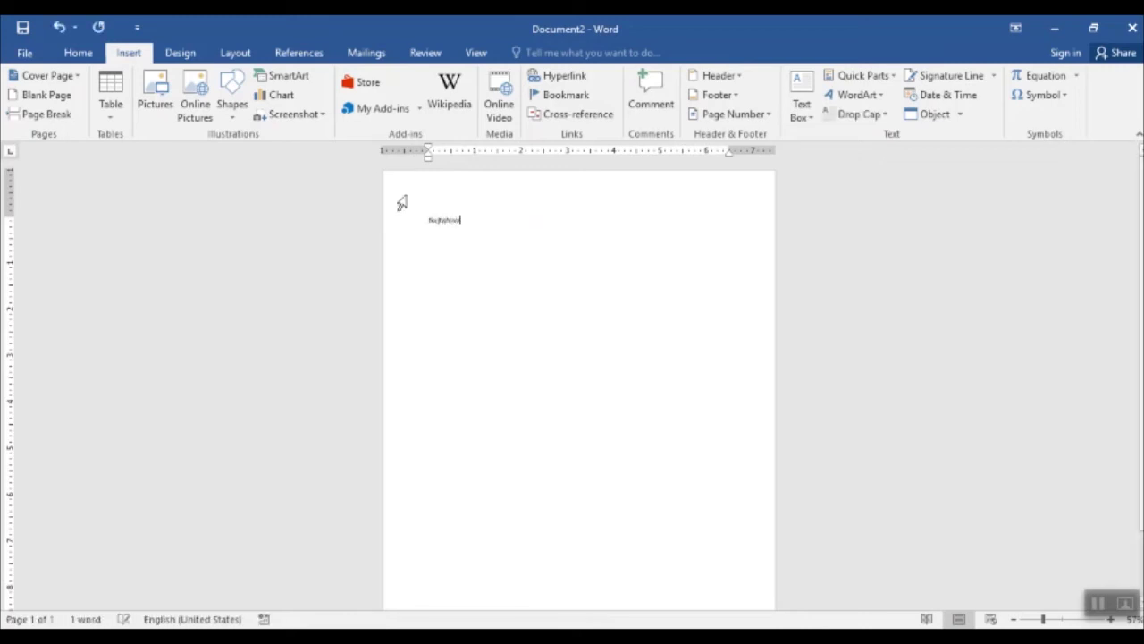
left_click(234, 104)
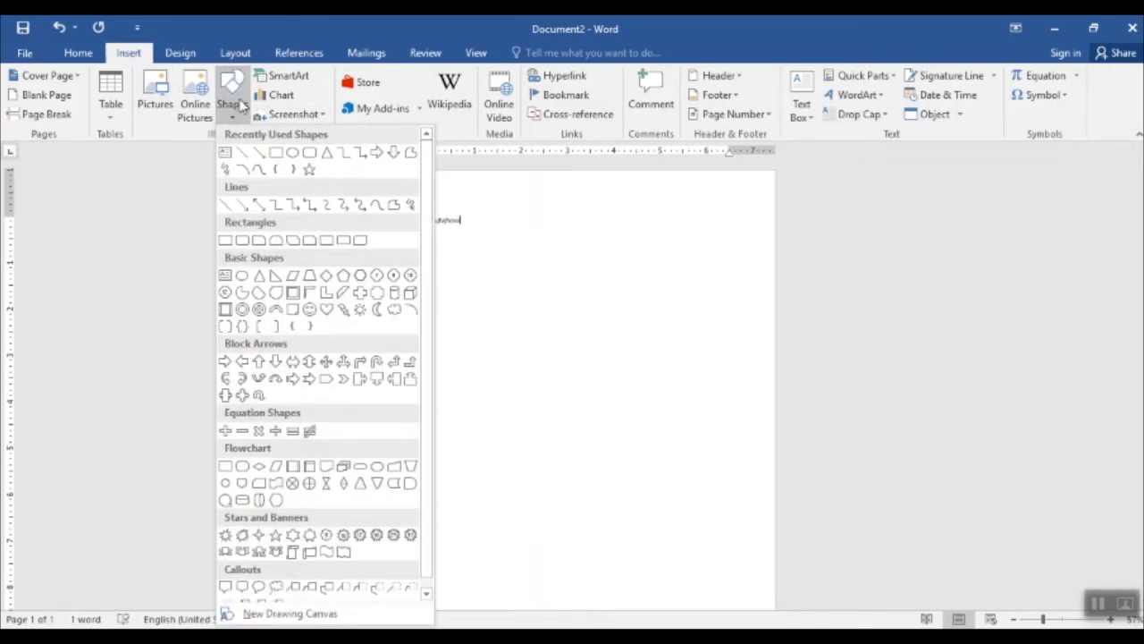
left_click(271, 150)
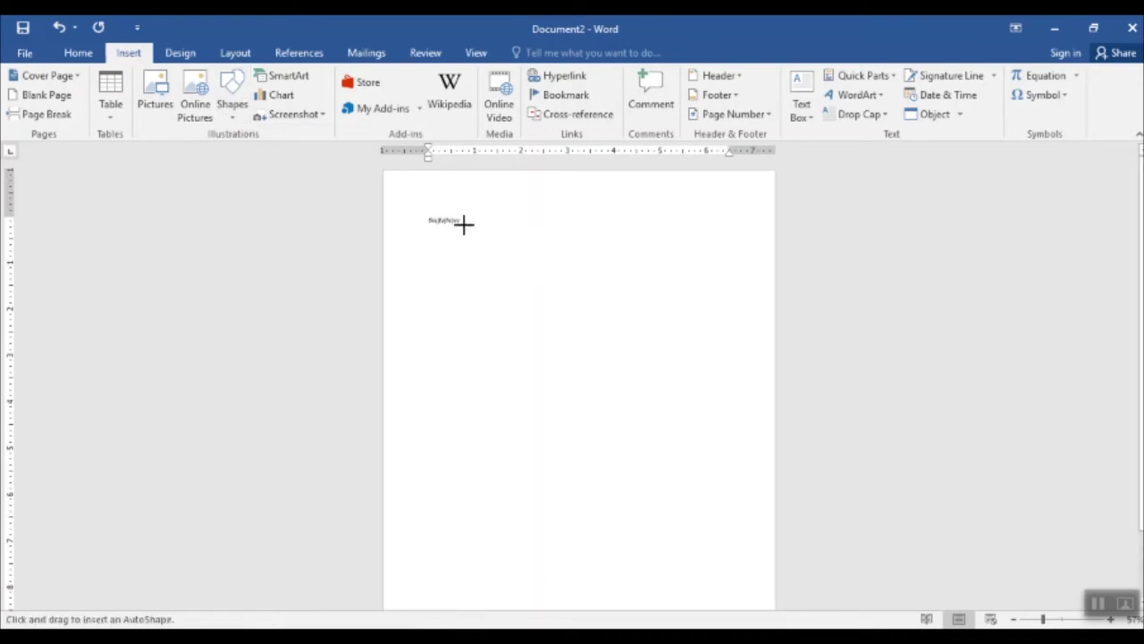
left_click_drag(448, 208, 528, 270)
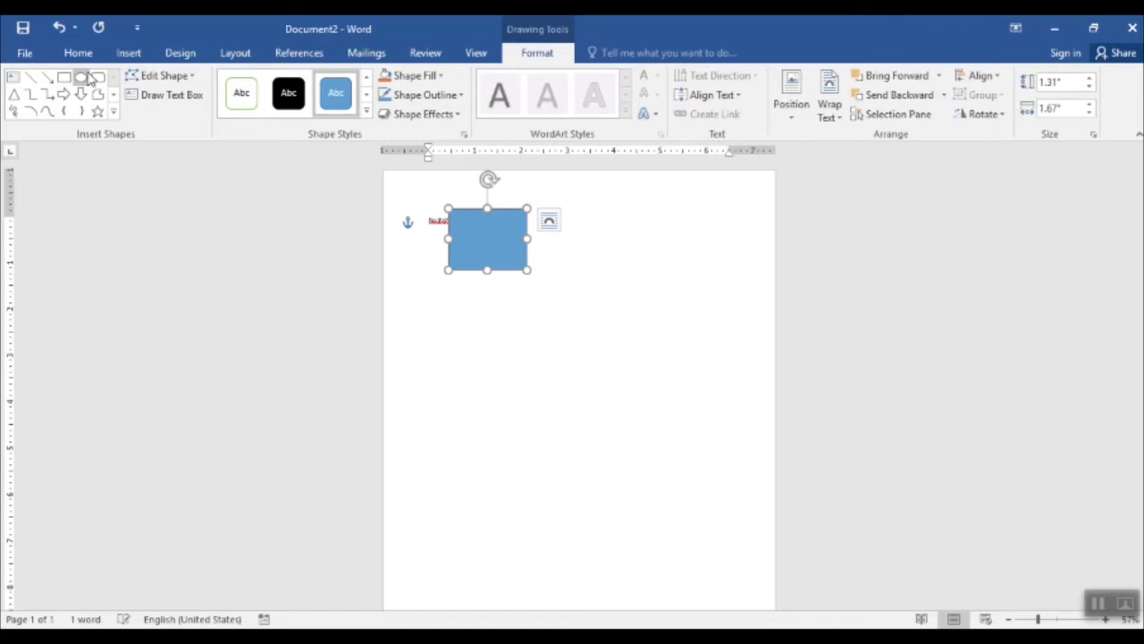
left_click(81, 77)
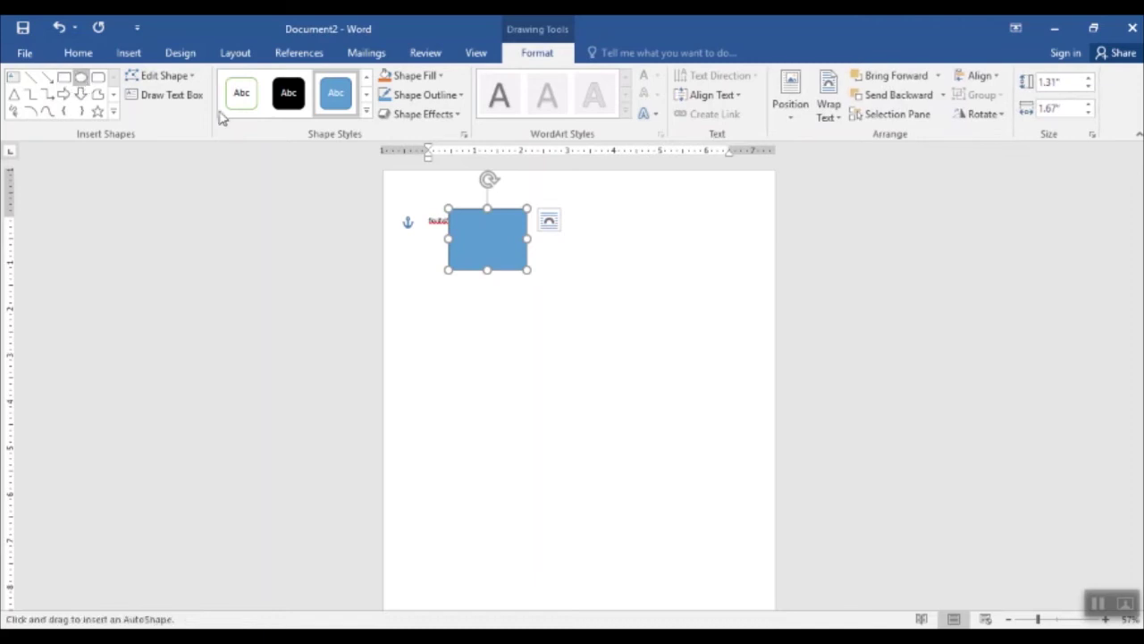
left_click(388, 77)
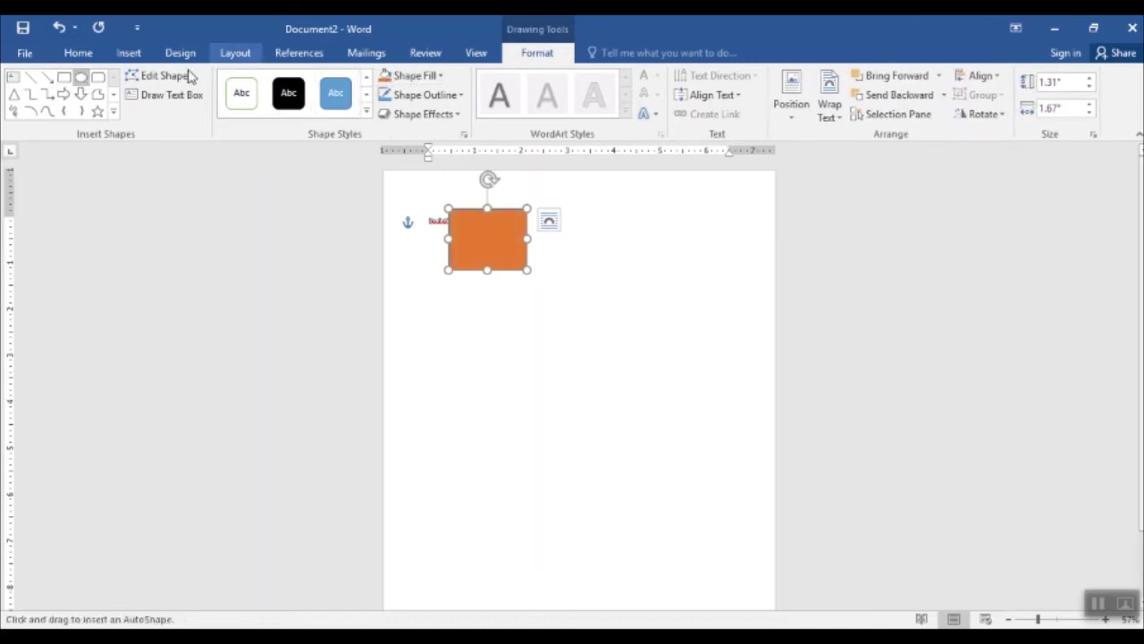
left_click_drag(488, 242, 841, 335)
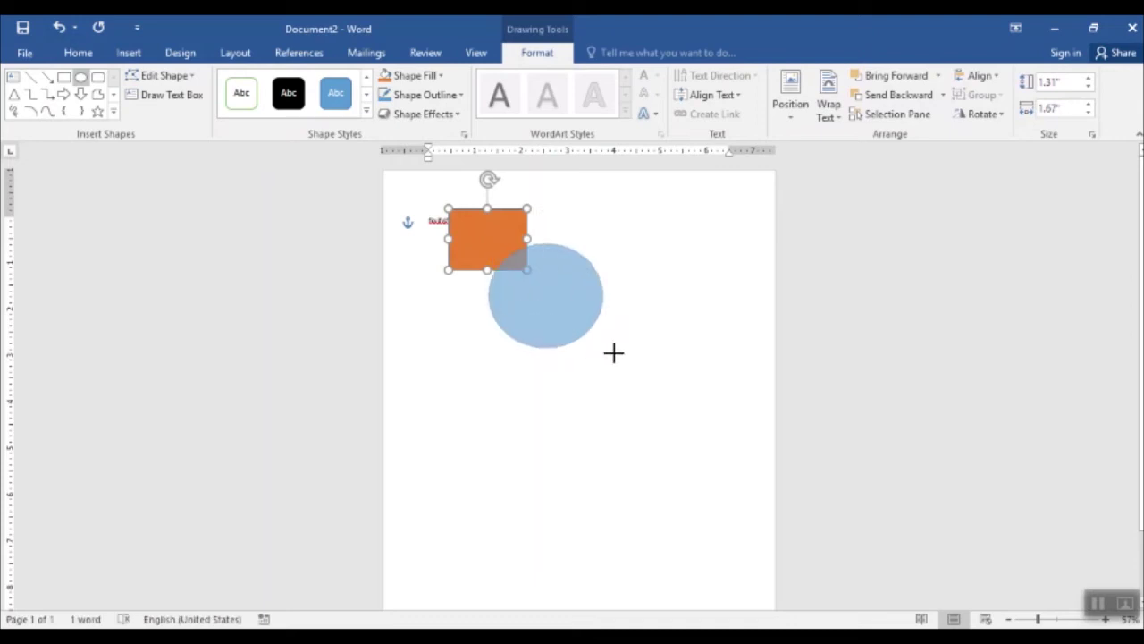
key("ctrl+z")
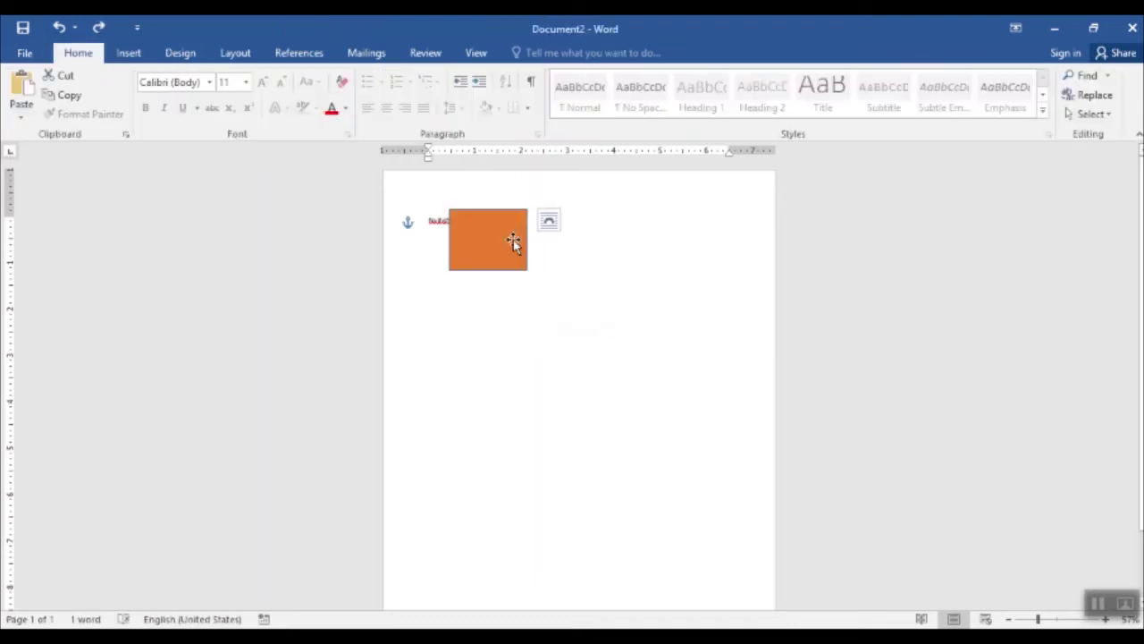
- Draw a blue circle overlapping the orange rectangle
left_click(131, 54)
left_click(232, 100)
left_click(291, 155)
left_click_drag(463, 232, 551, 329)
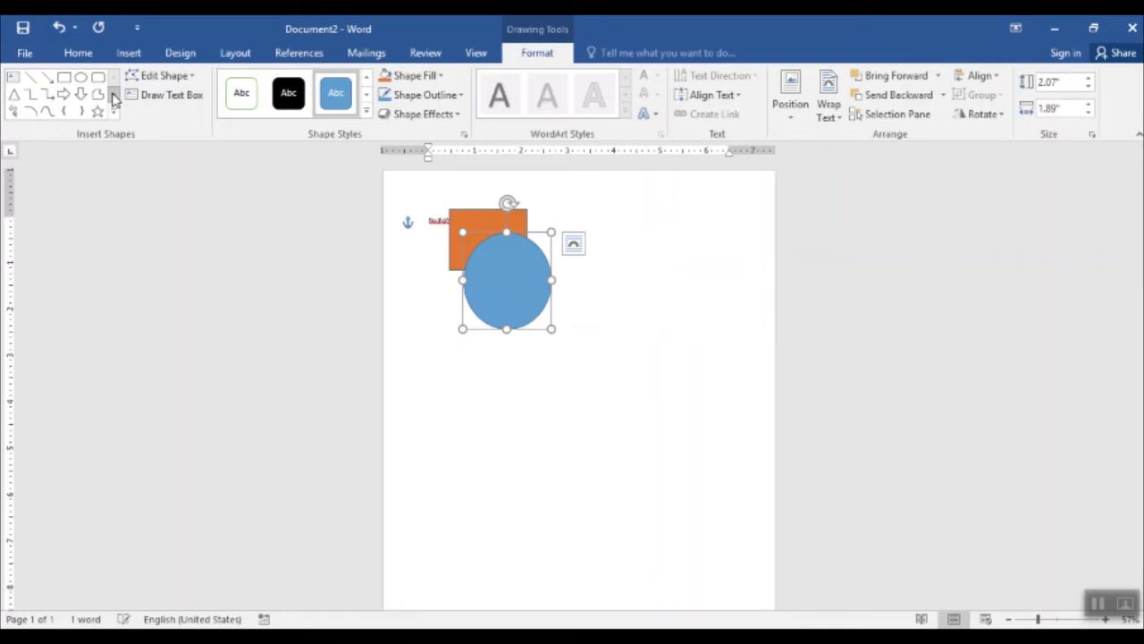
- Draw a yellow block arrow over the shapes, then select the orange rectangle beneath
left_click(66, 95)
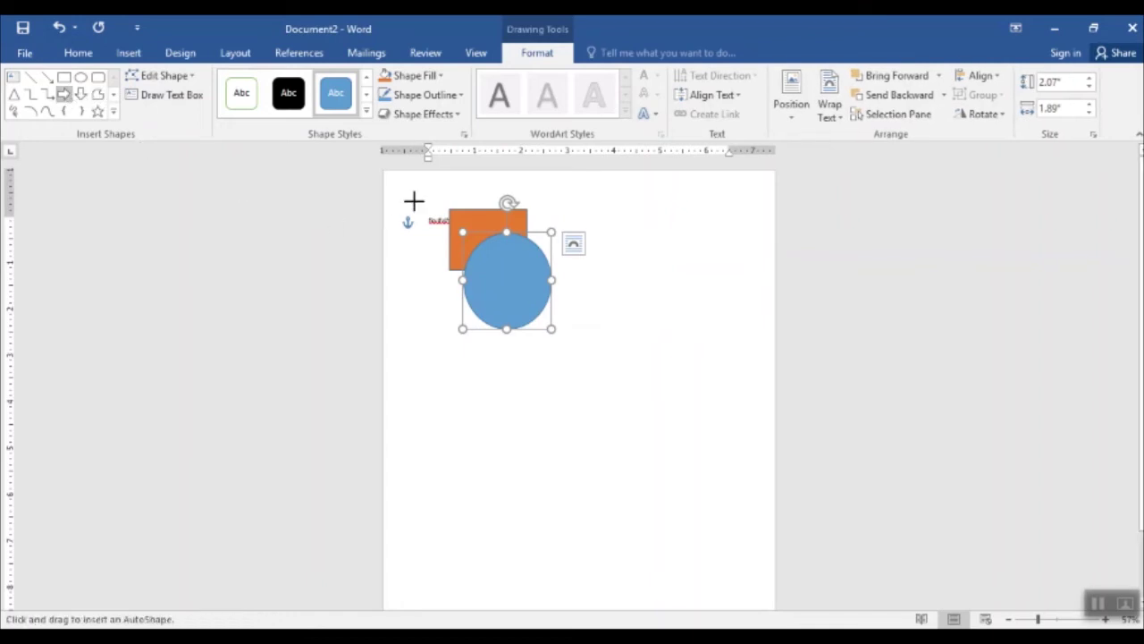
left_click_drag(436, 291, 531, 382)
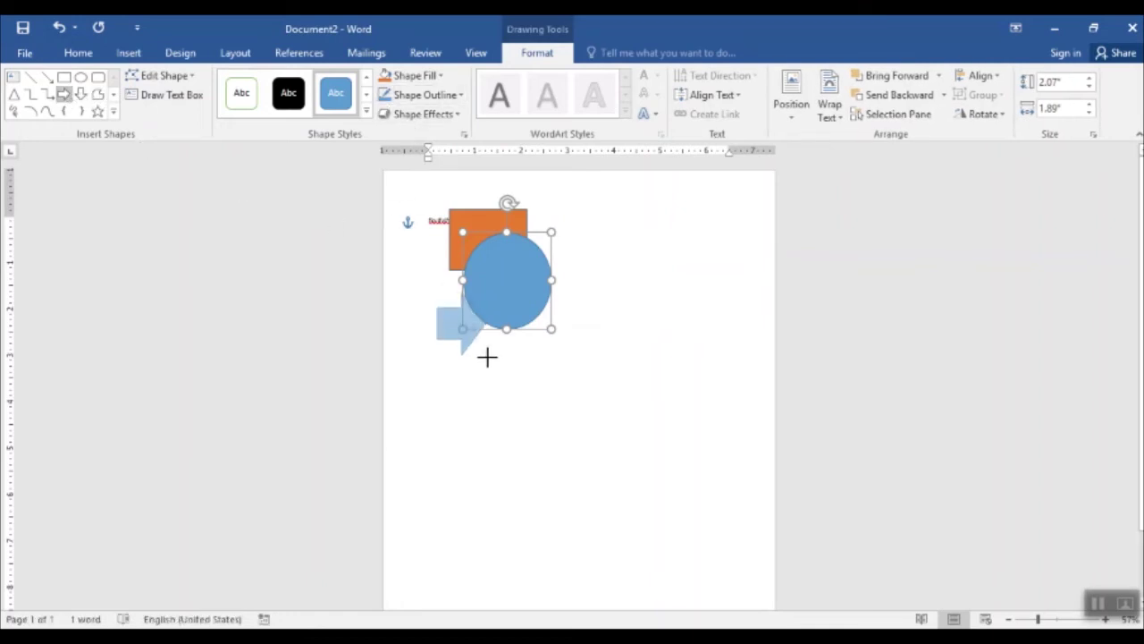
left_click(418, 76)
left_click(427, 207)
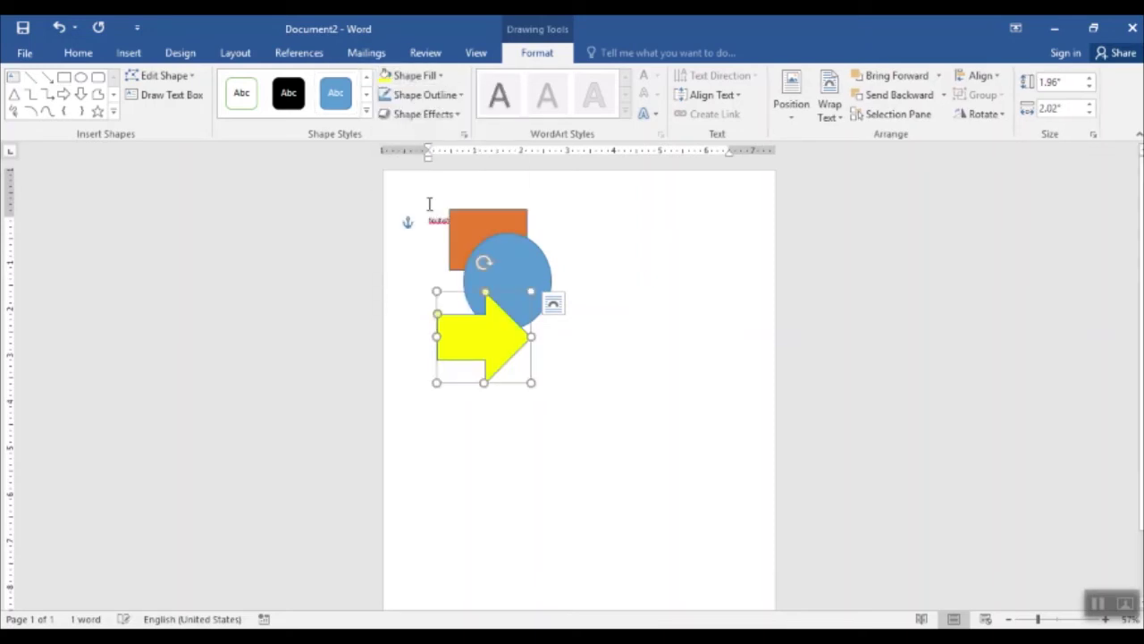
left_click(565, 332)
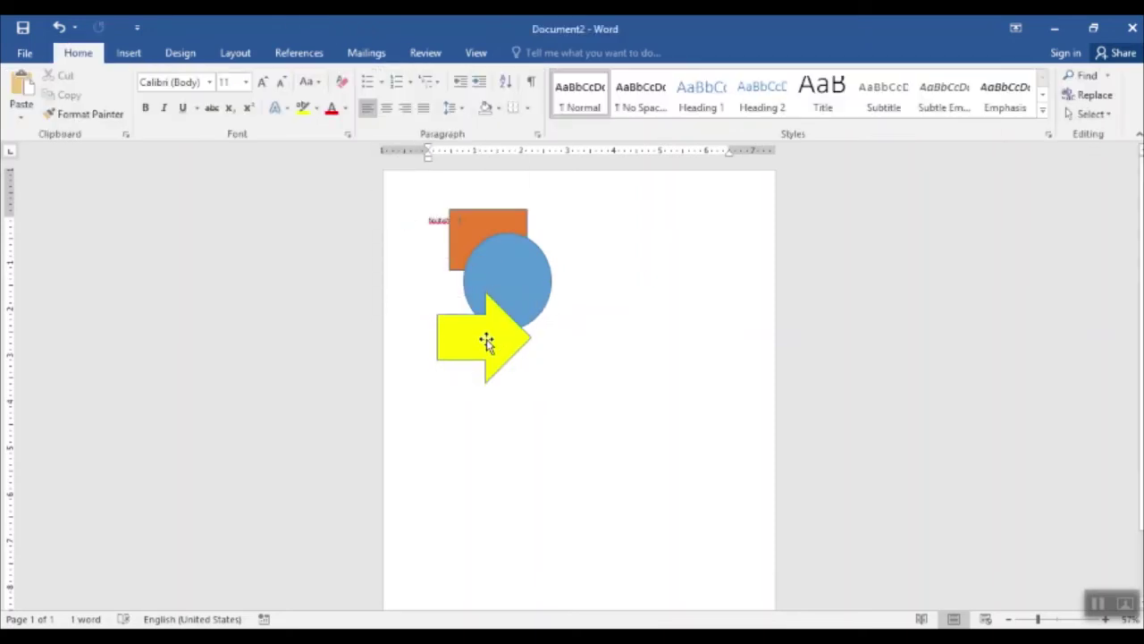
left_click_drag(498, 330, 540, 225)
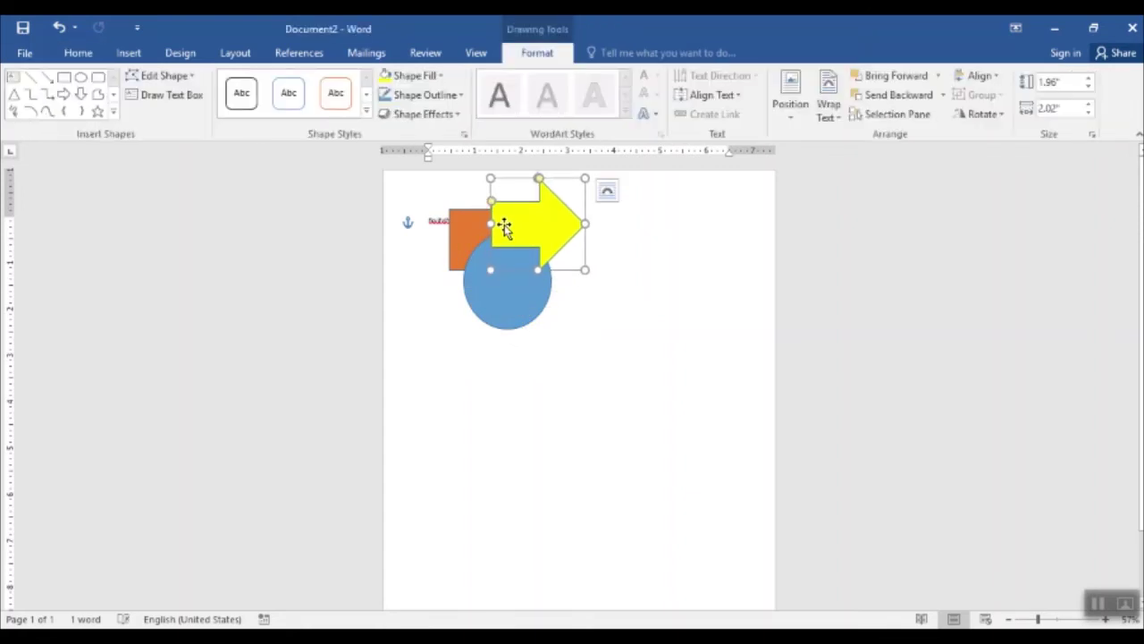
left_click(459, 219)
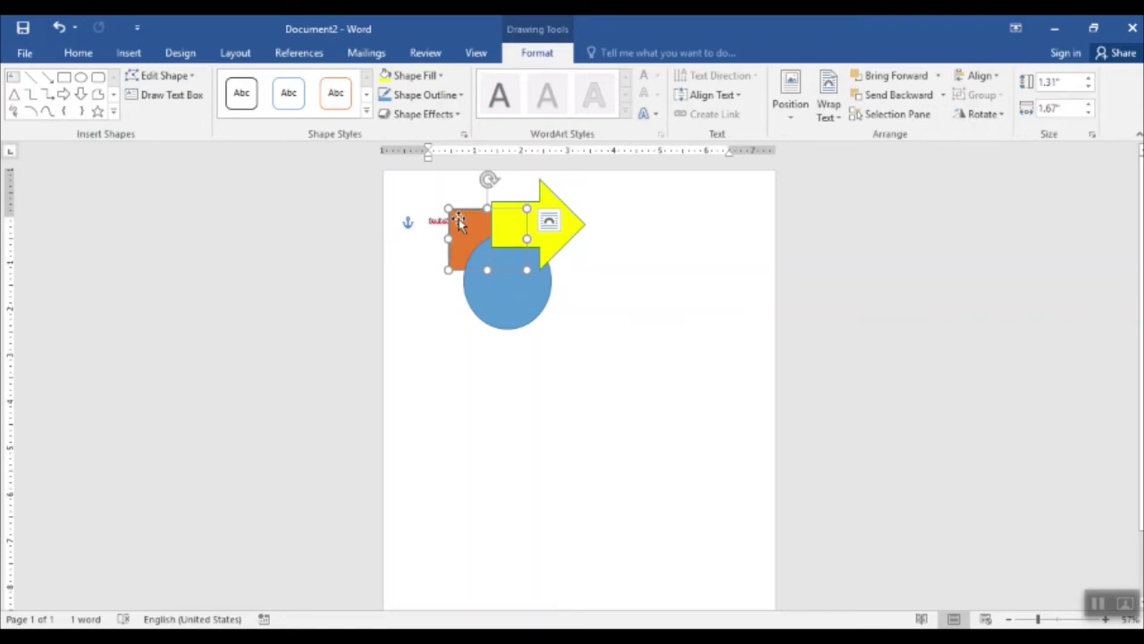
- Try Bring Forward on the orange rectangle, undo it, then apply Bring to Front
left_click(236, 55)
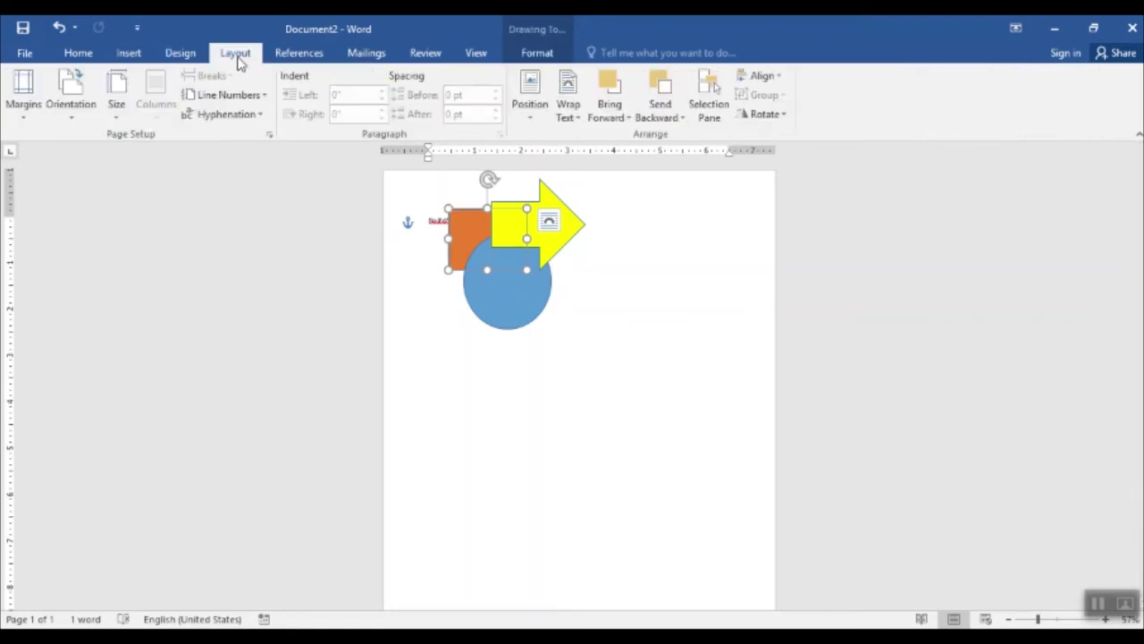
left_click(619, 120)
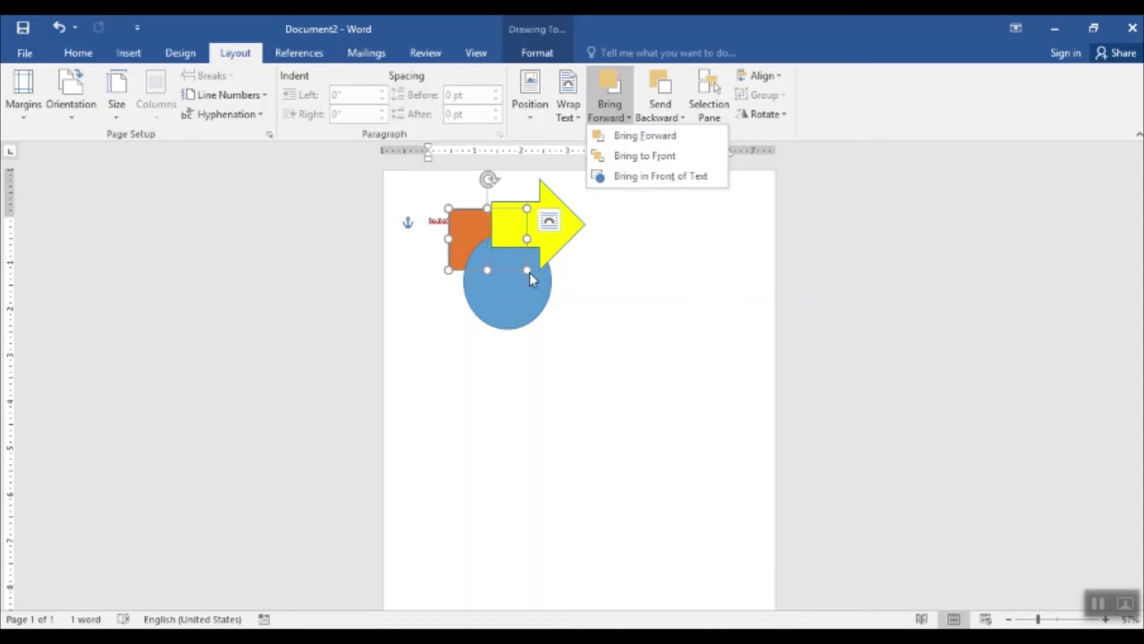
left_click(628, 136)
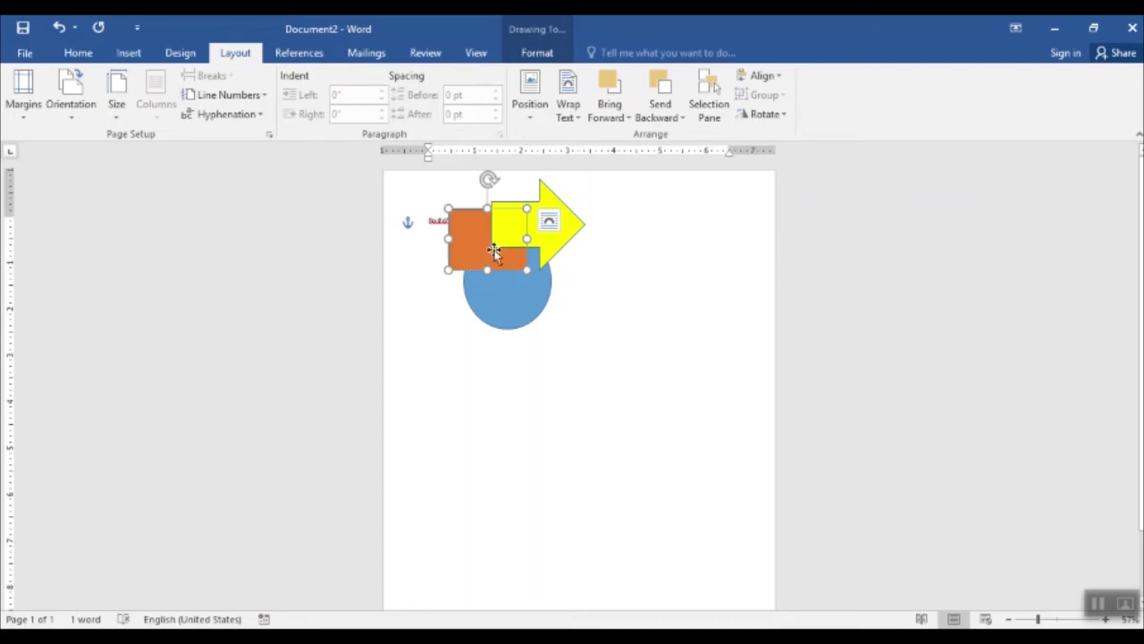
key("ctrl+z")
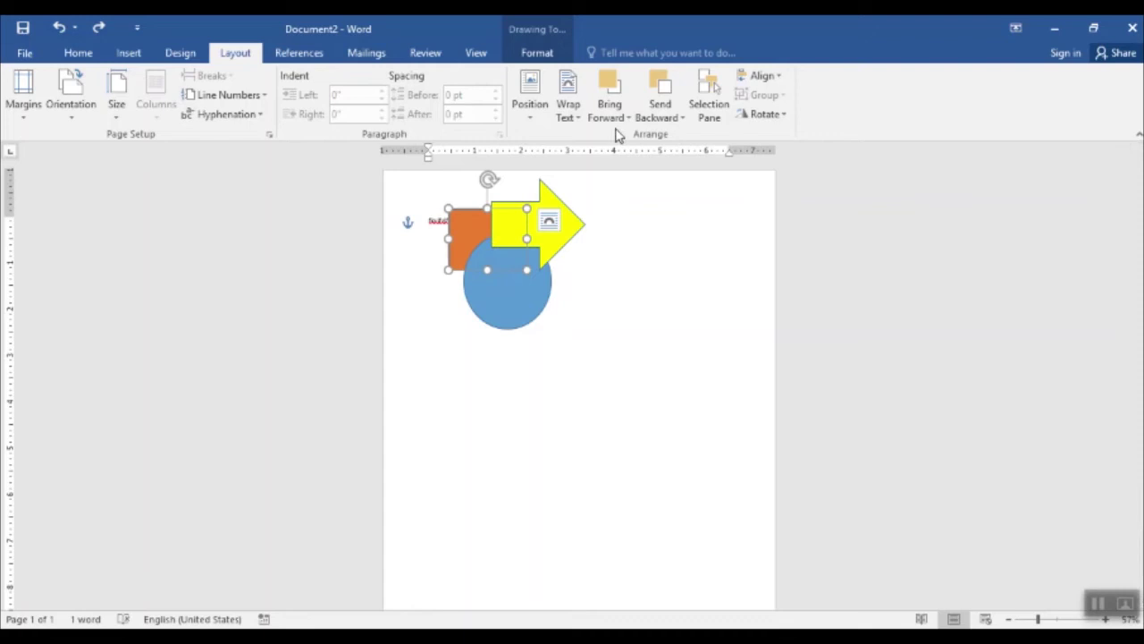
left_click(614, 118)
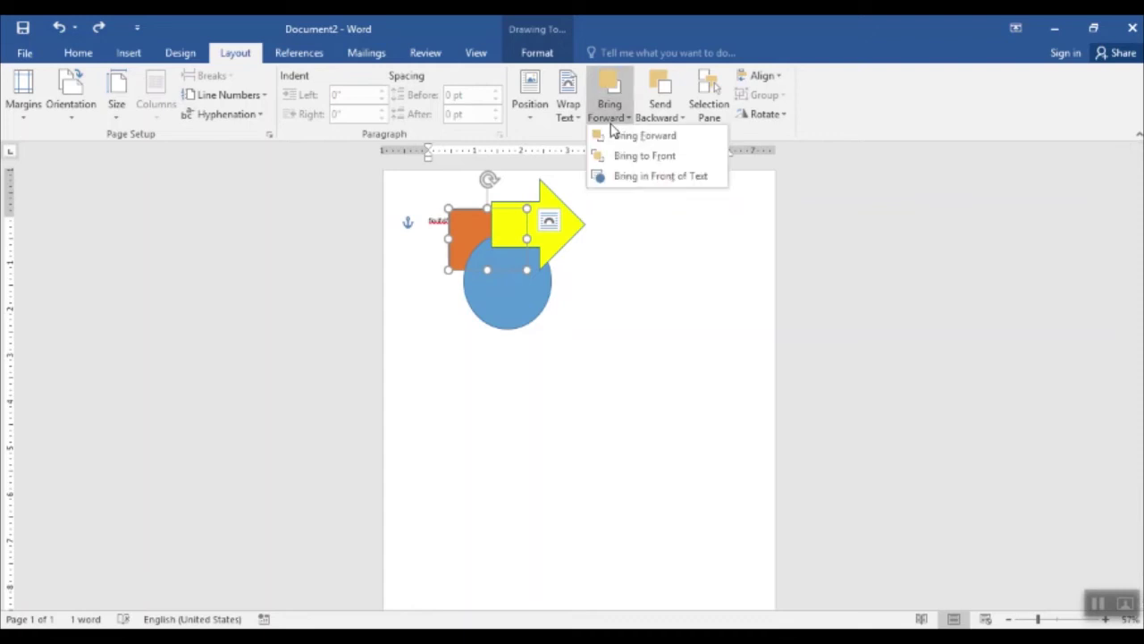
left_click(616, 157)
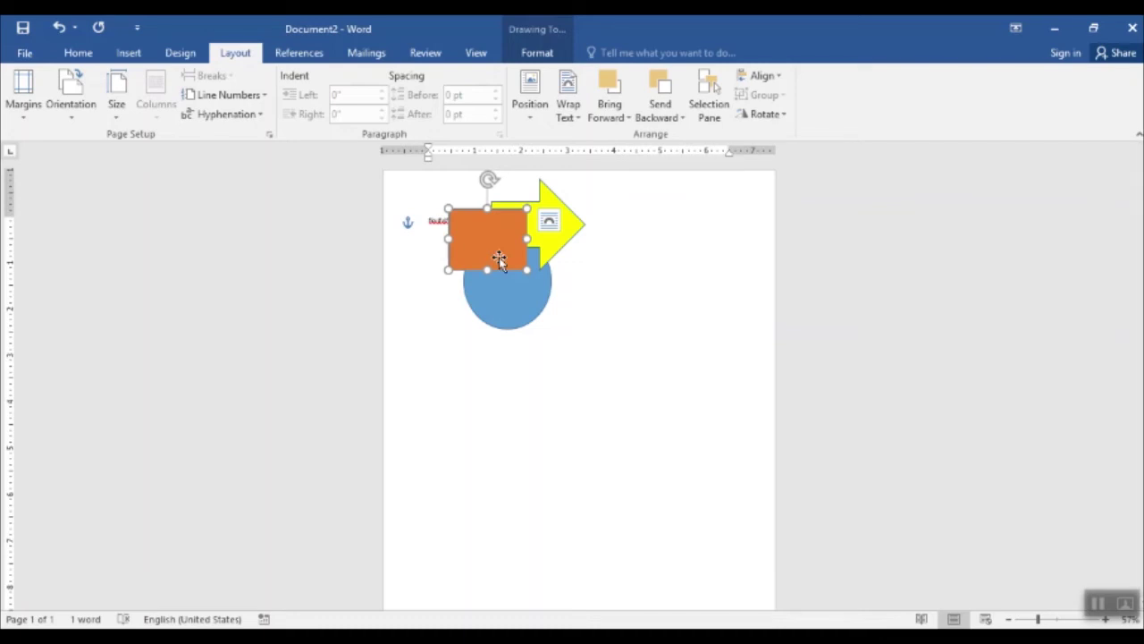
- Set the orange rectangle's text wrapping to Behind Text and reselect it
left_click(613, 118)
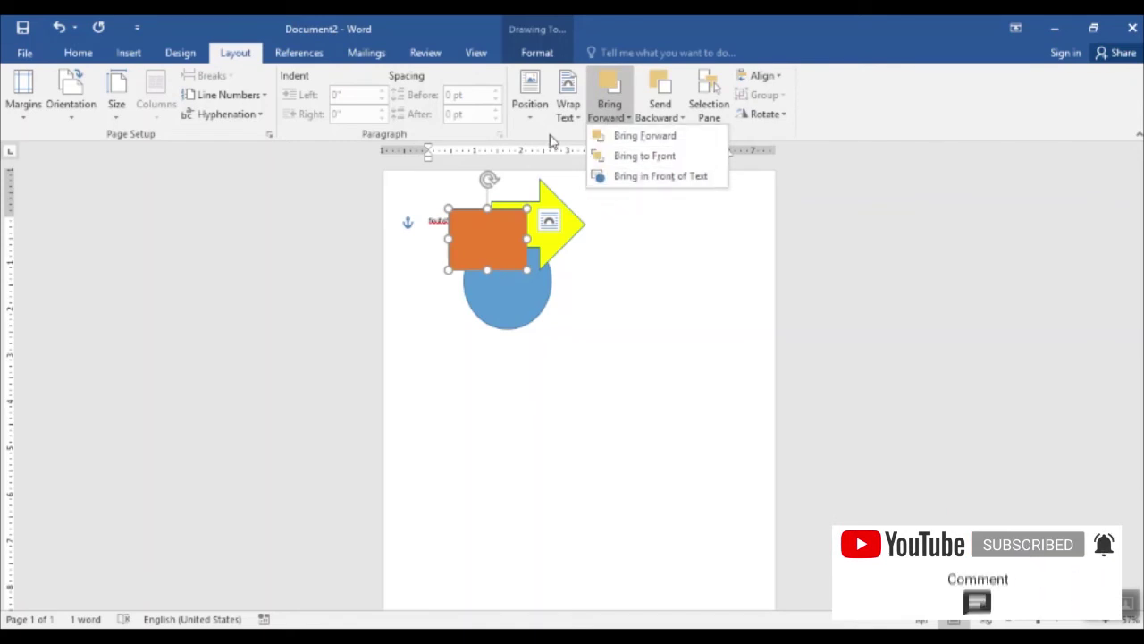
left_click(577, 118)
left_click(577, 118)
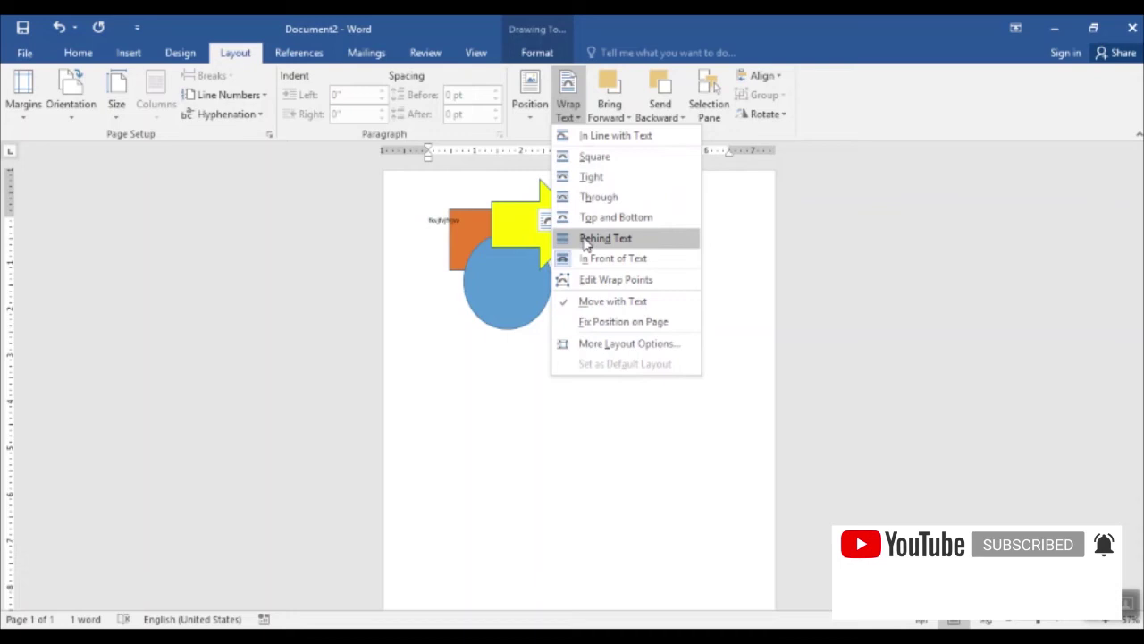
left_click(587, 240)
left_click(438, 231)
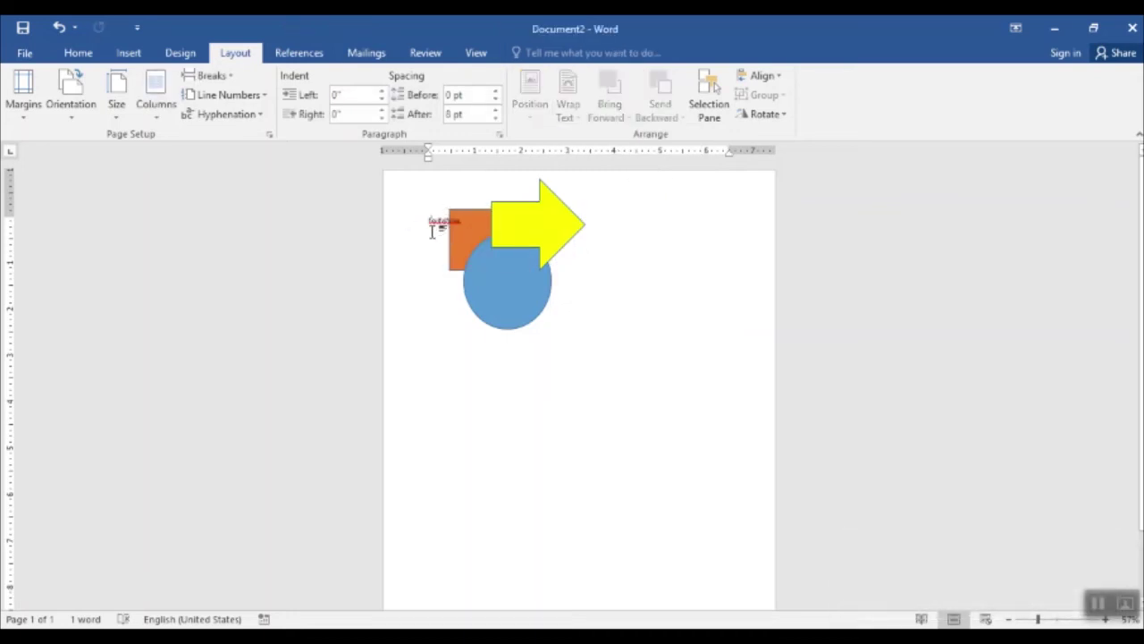
left_click(453, 233)
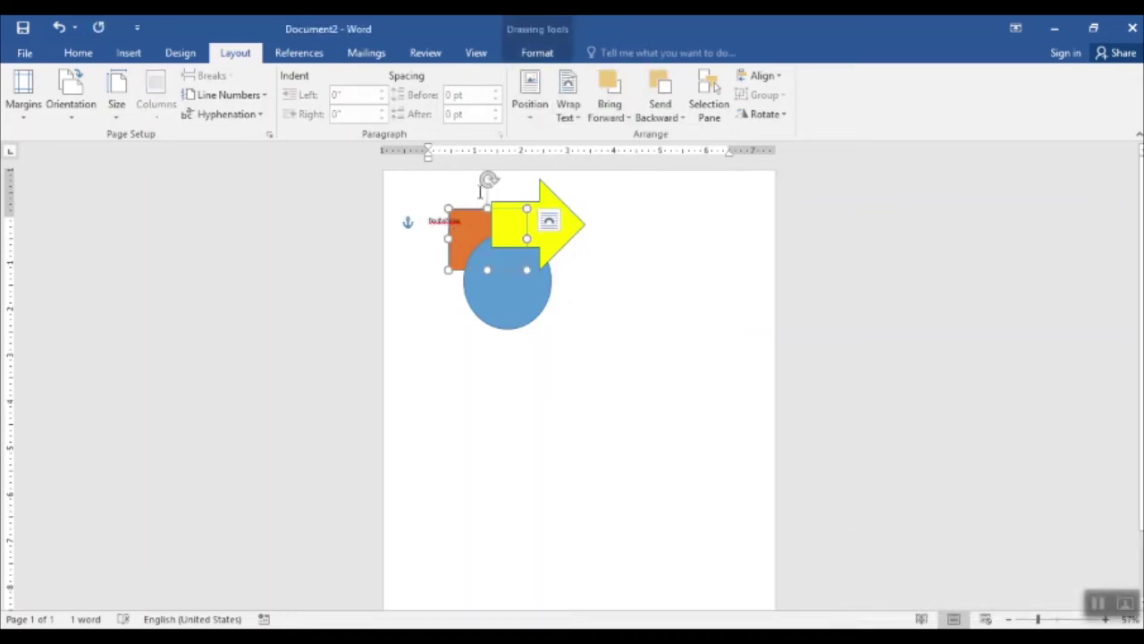
- Zoom in and bring the orange rectangle in front of the text
left_click(1073, 619)
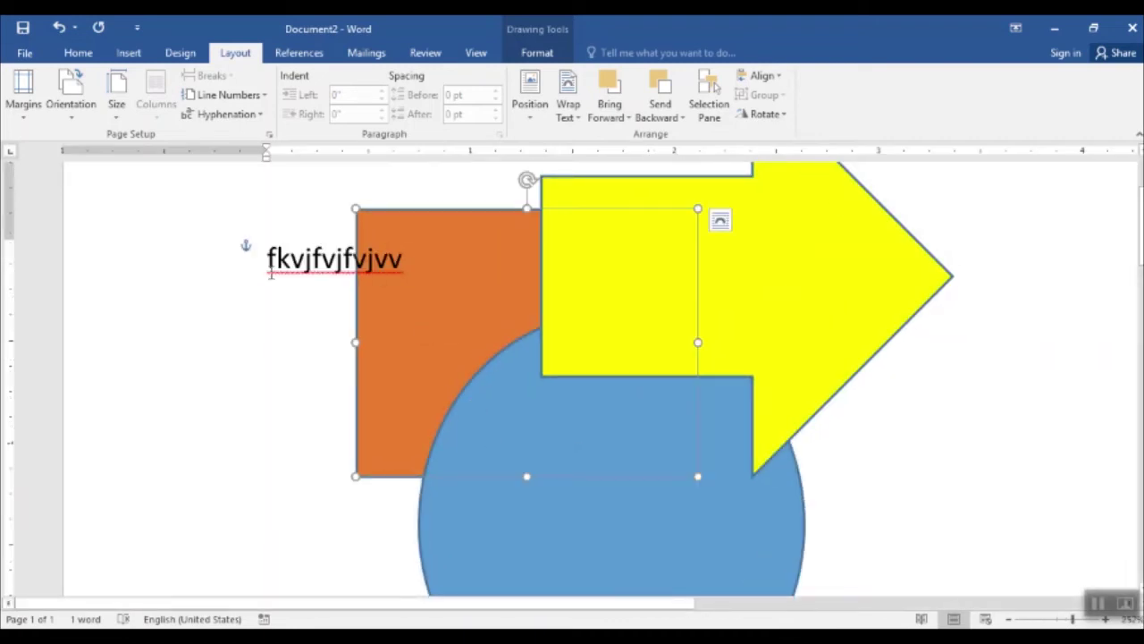
left_click(319, 332)
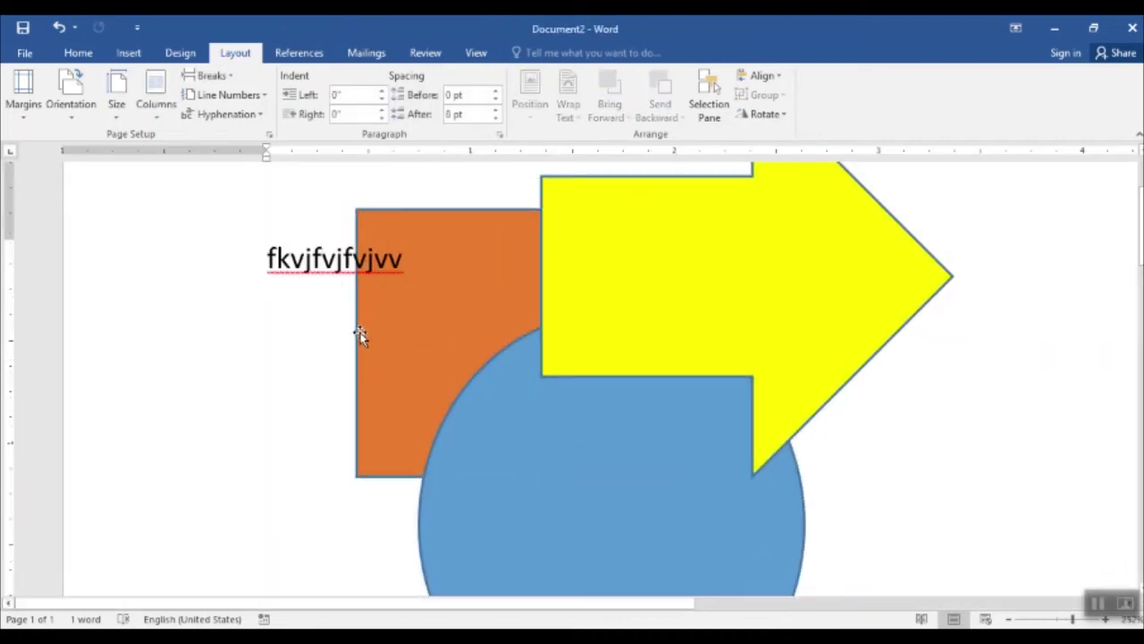
left_click(477, 257)
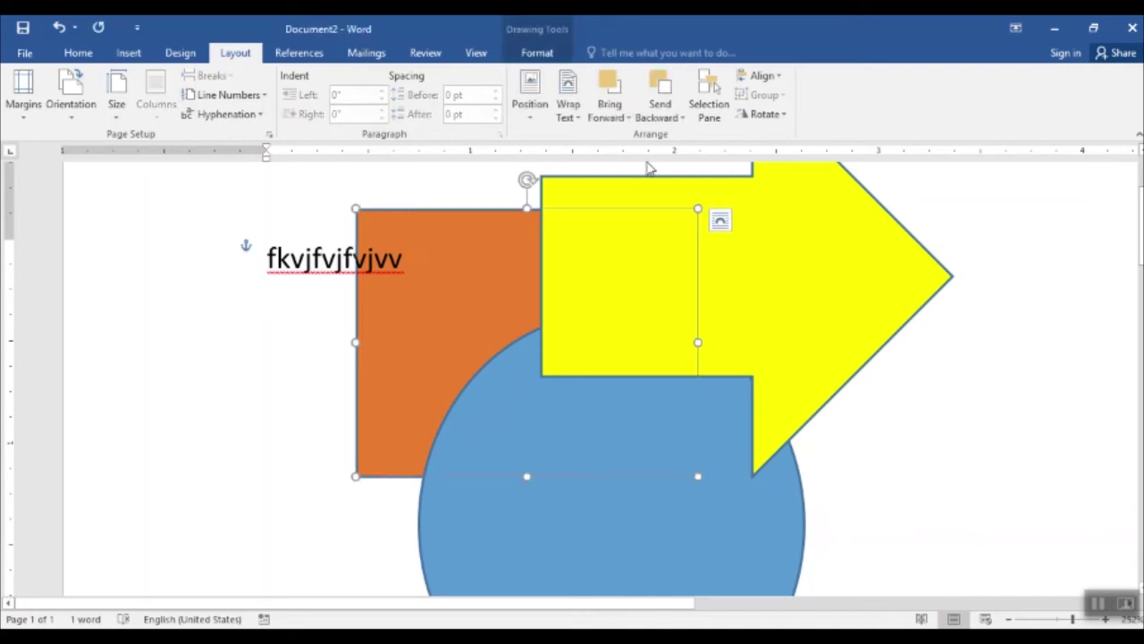
left_click(608, 109)
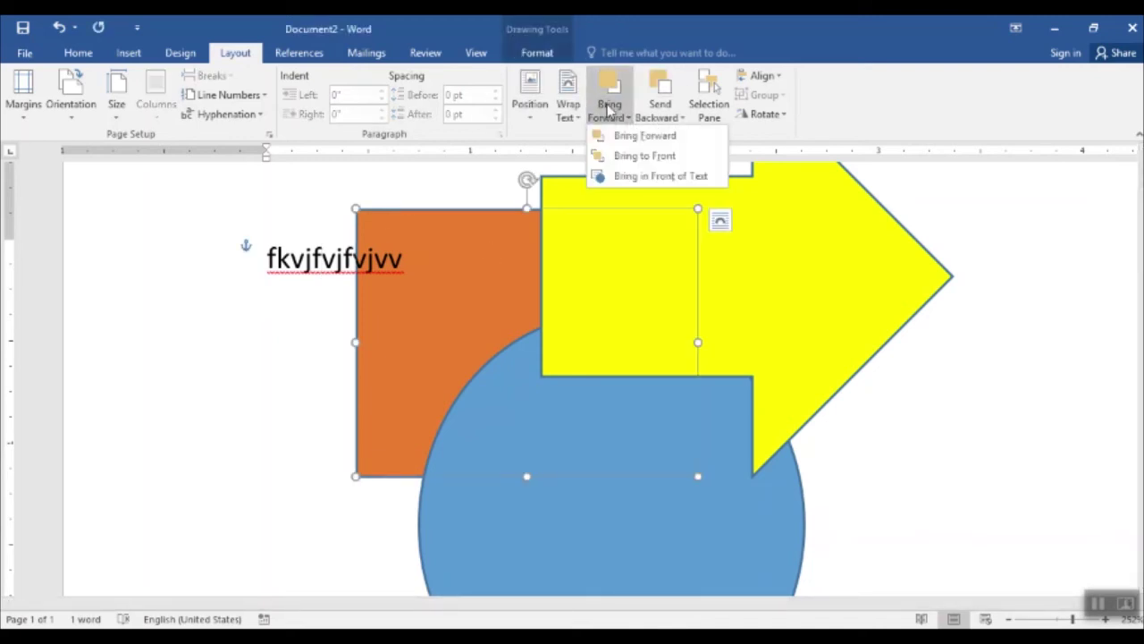
left_click(620, 177)
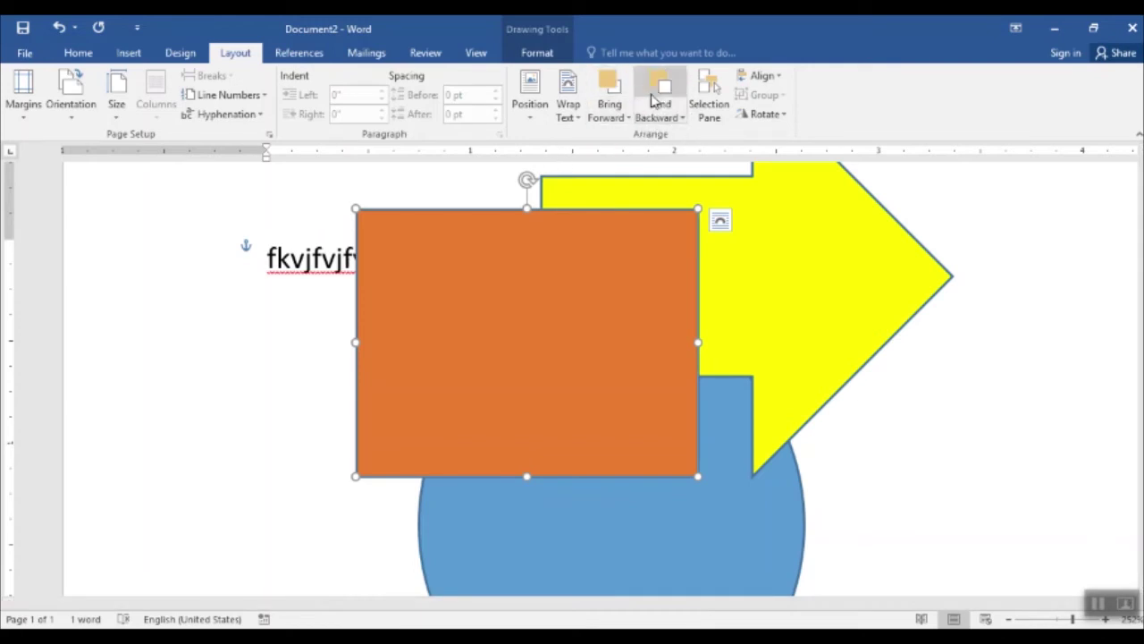
- Try Send Backward and undo it, apply Send to Back and Send Behind Text, then switch to Document1
left_click(659, 115)
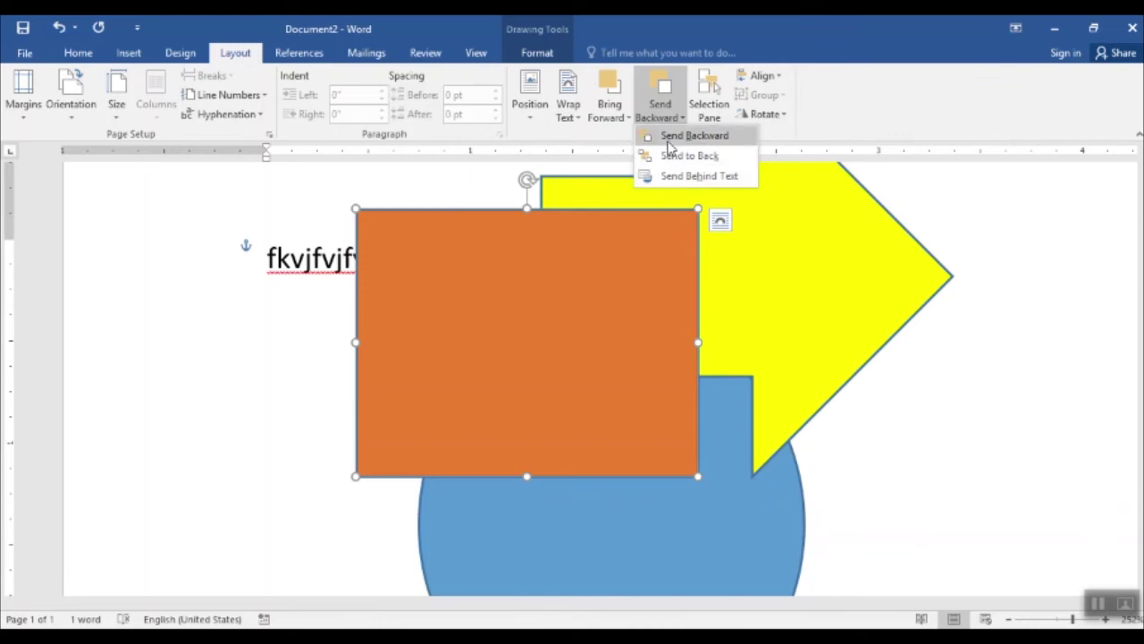
left_click(672, 136)
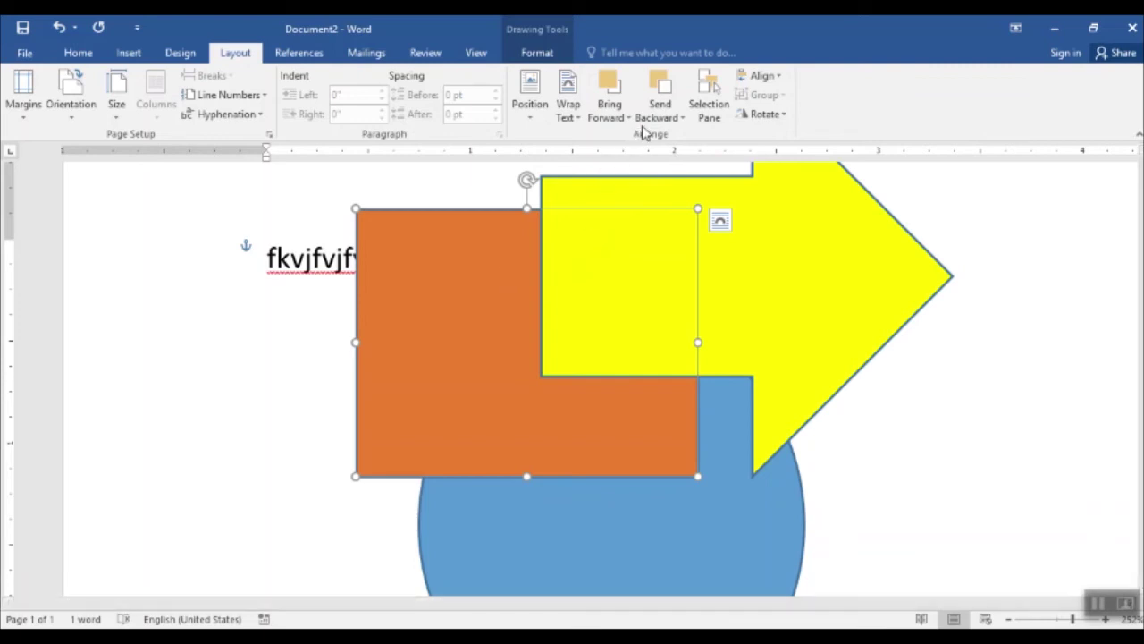
key("ctrl+z")
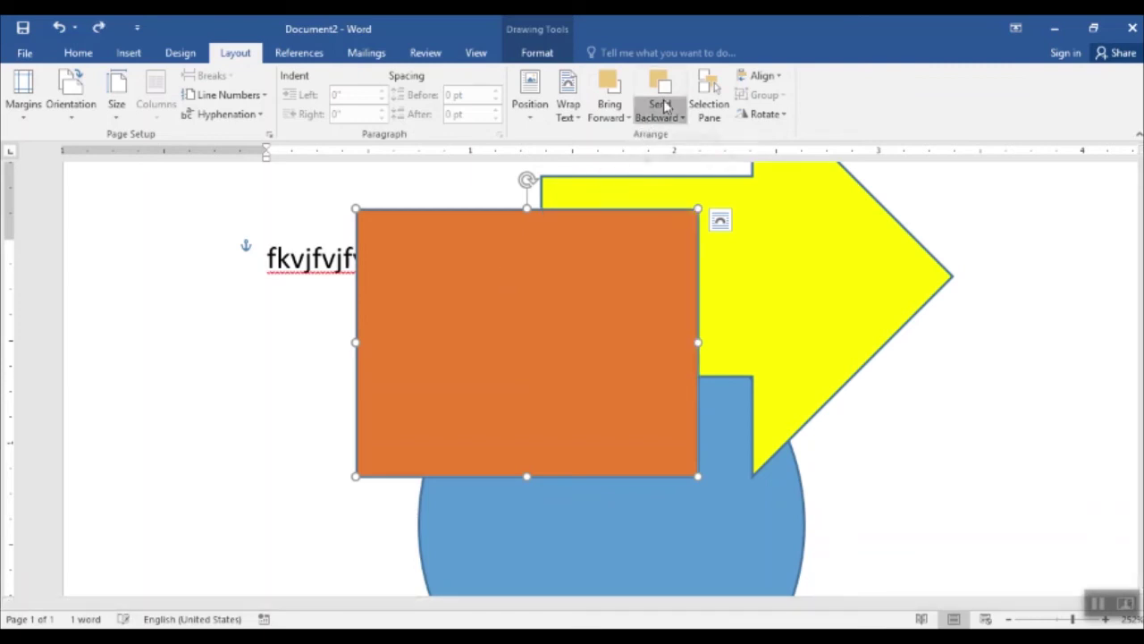
left_click(662, 114)
left_click(673, 157)
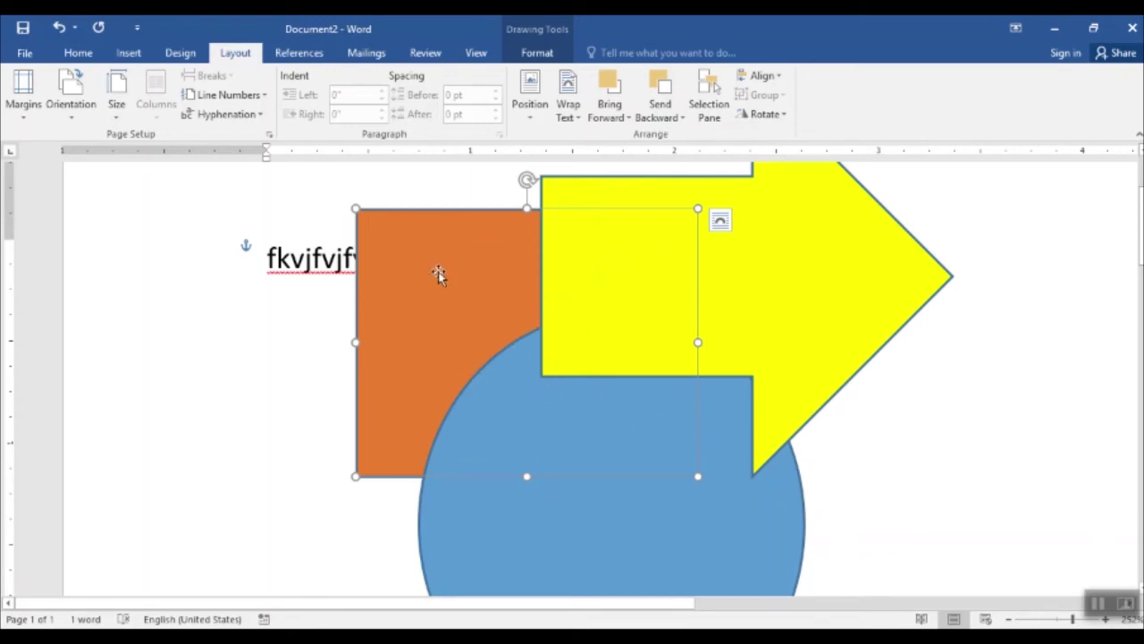
left_click(657, 112)
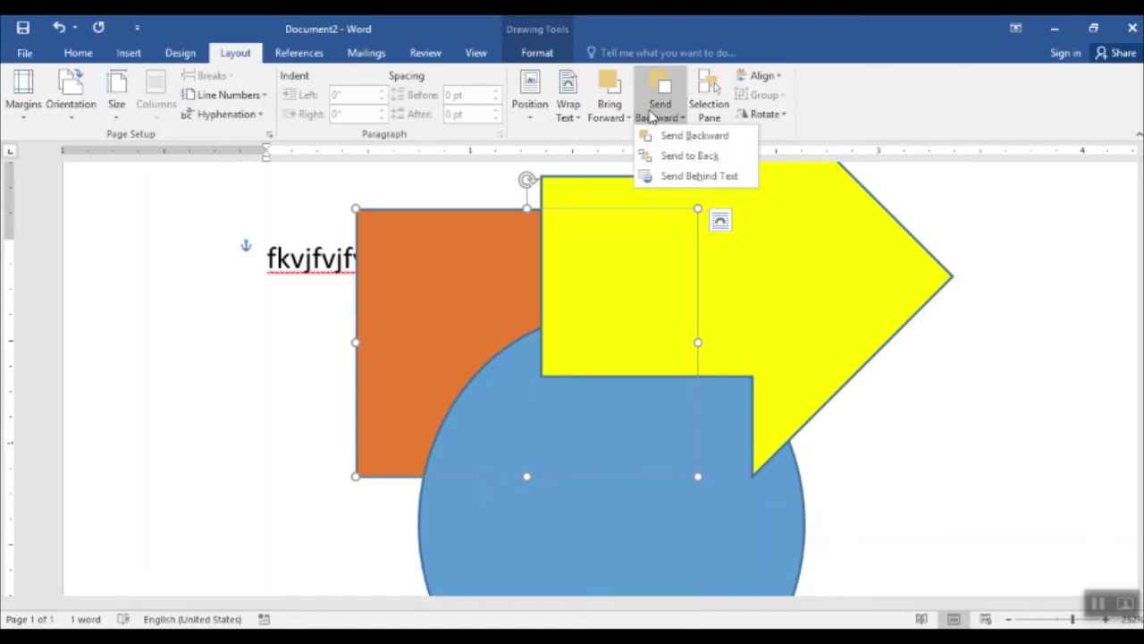
left_click(663, 175)
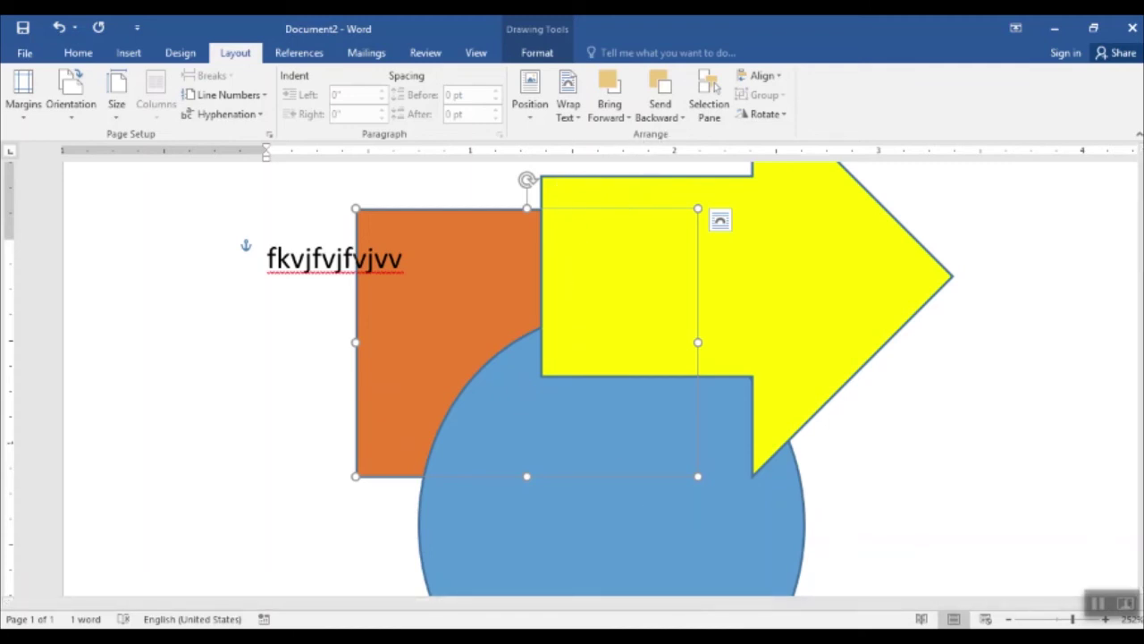
left_click(806, 637)
left_click(749, 578)
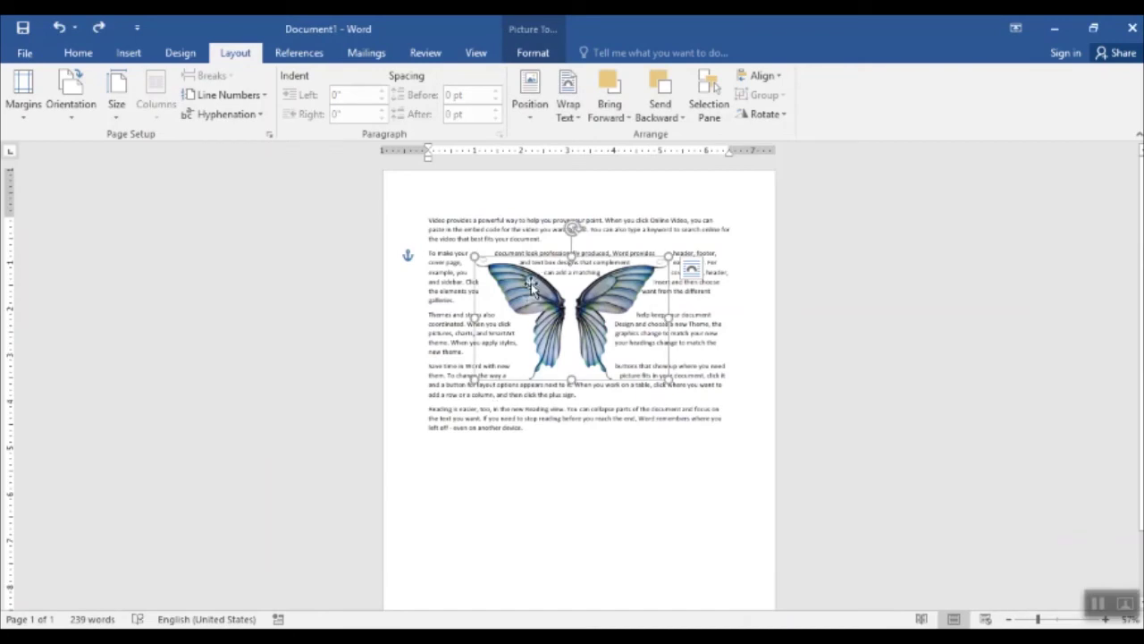
- Set the butterfly picture's wrapping to Behind Text and deselect it
left_click(566, 115)
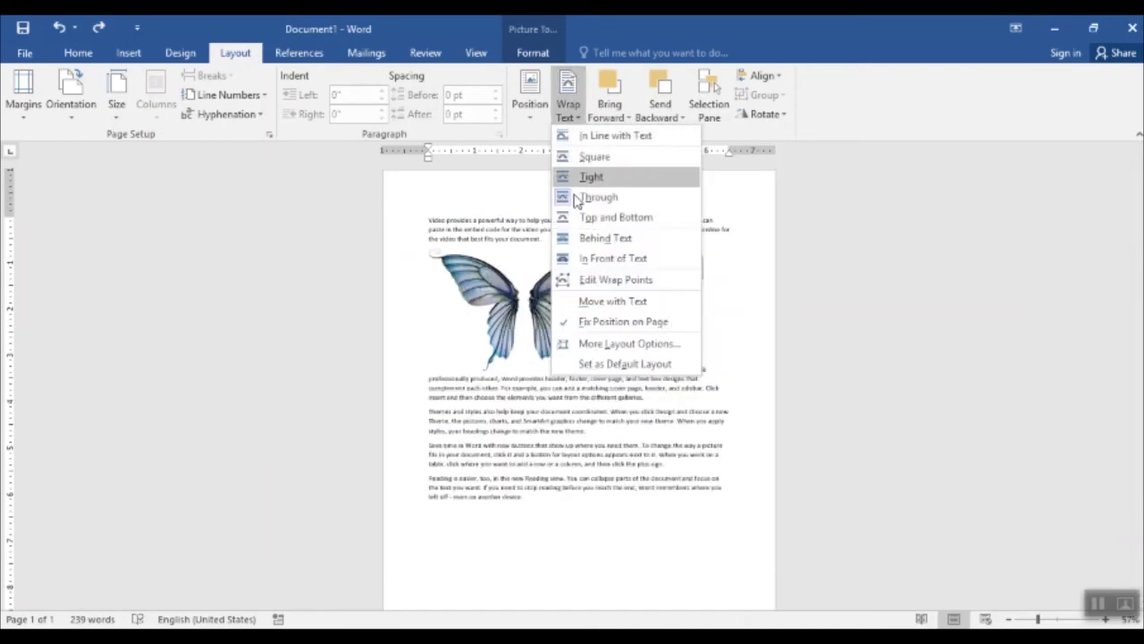
left_click(582, 238)
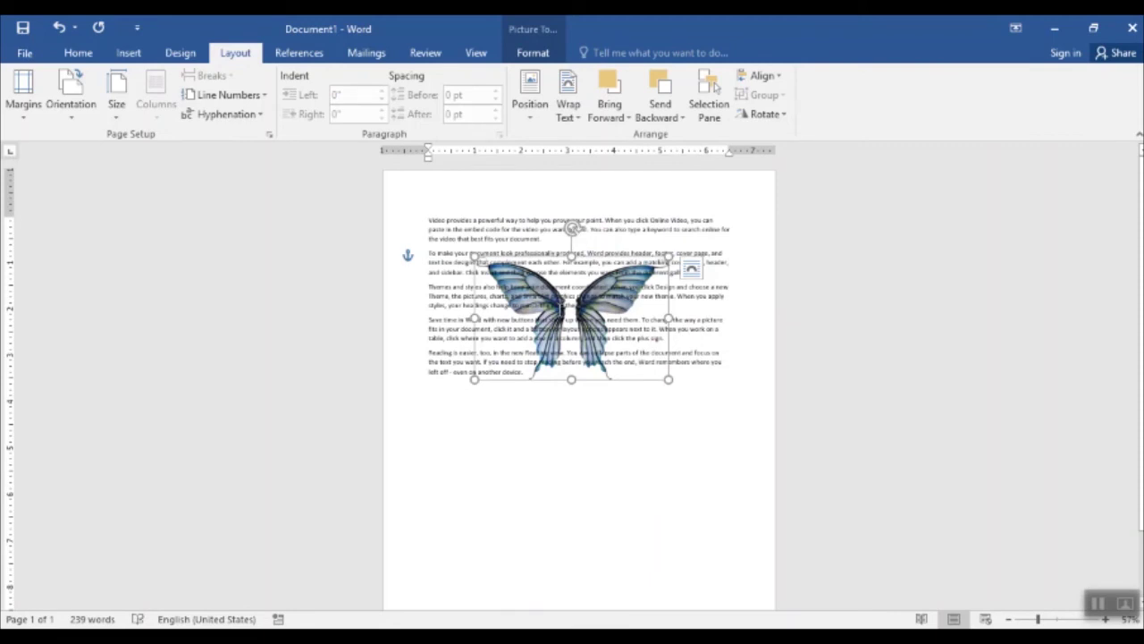
left_click(694, 417)
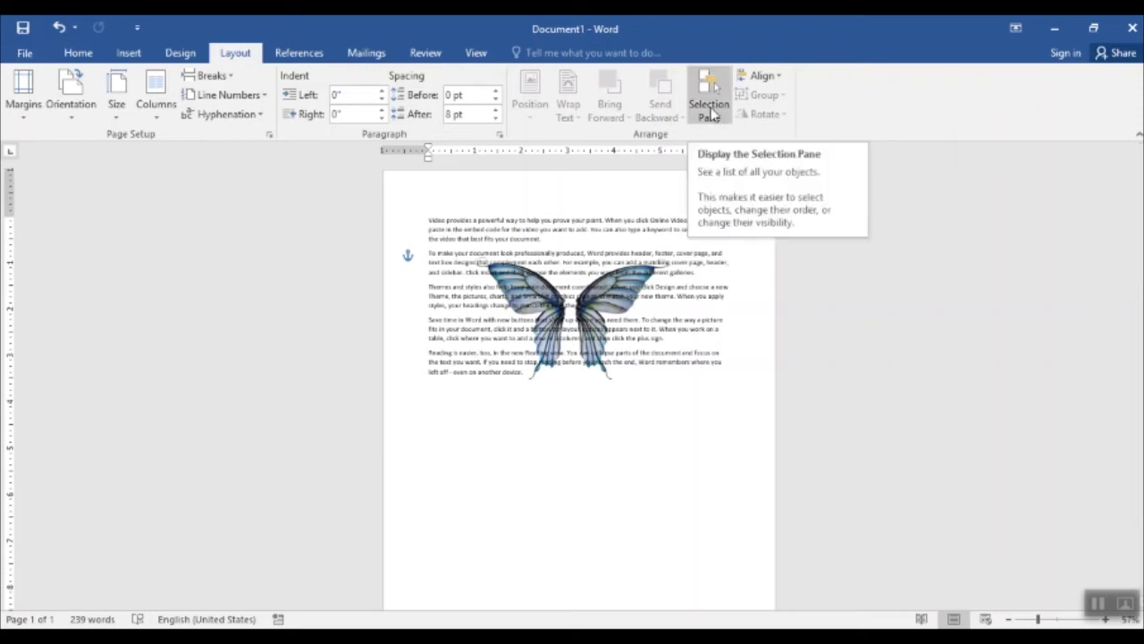
- Select Picture 3, the butterfly, from the Selection Pane and close the pane
left_click(710, 107)
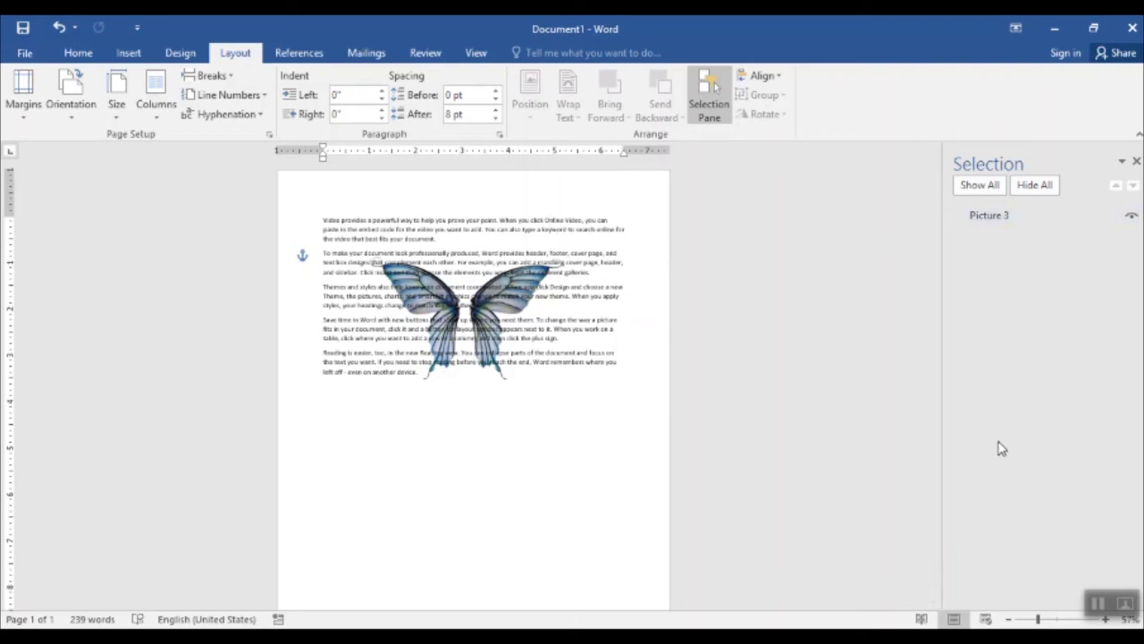
left_click(992, 219)
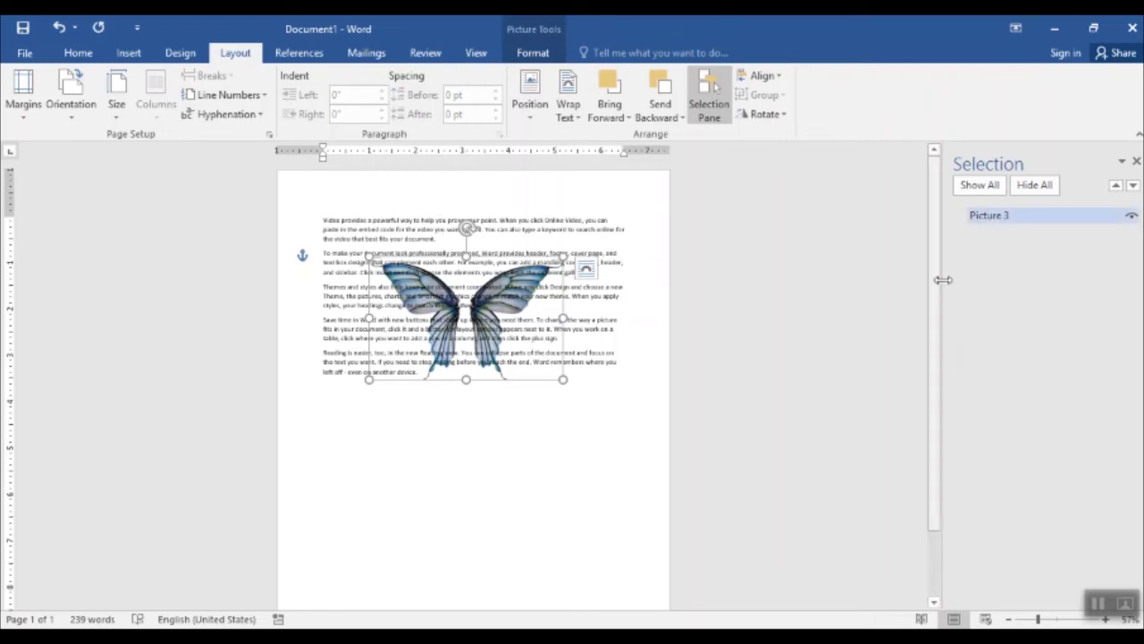
left_click(1137, 162)
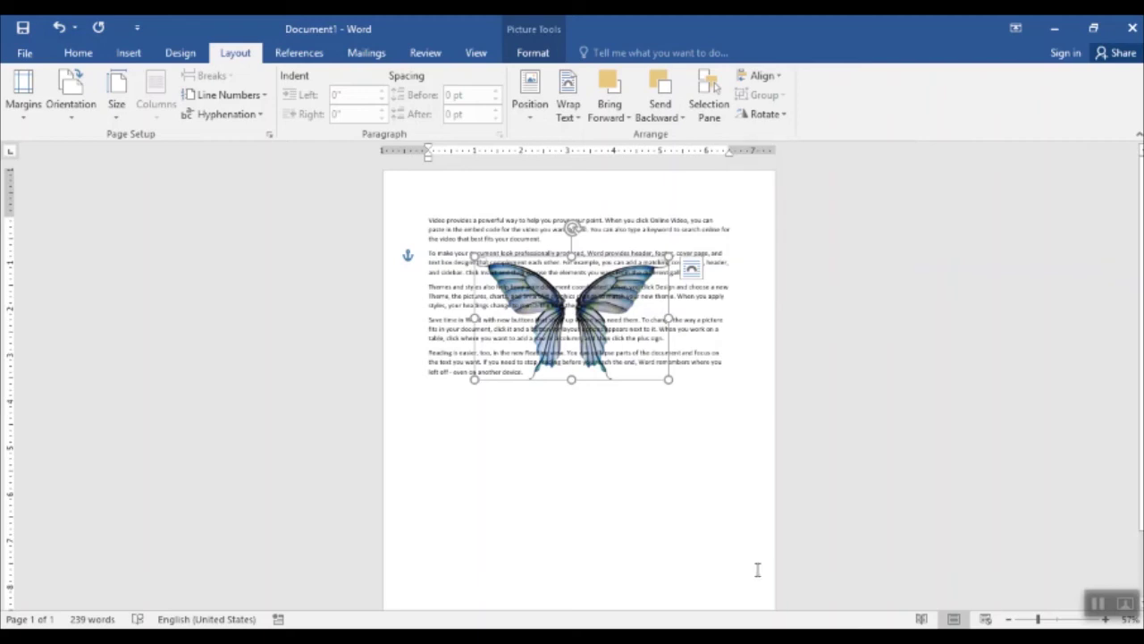
- In Document2, delete the orange rectangle, yellow arrow and blue circle
mouse_move(809, 636)
left_click(892, 565)
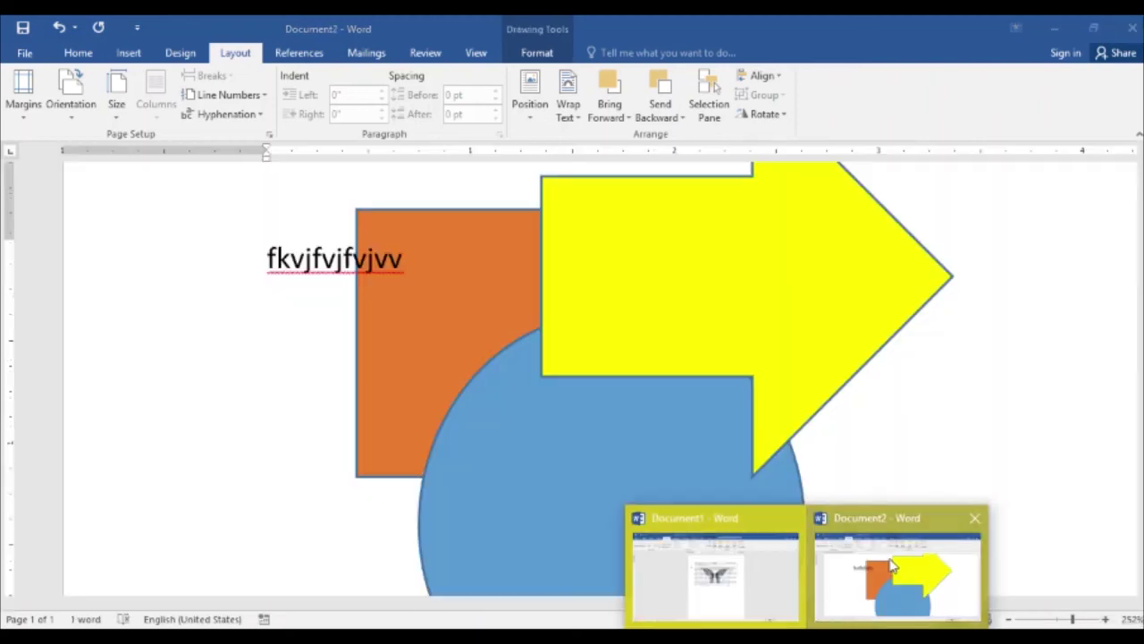
left_click(443, 361)
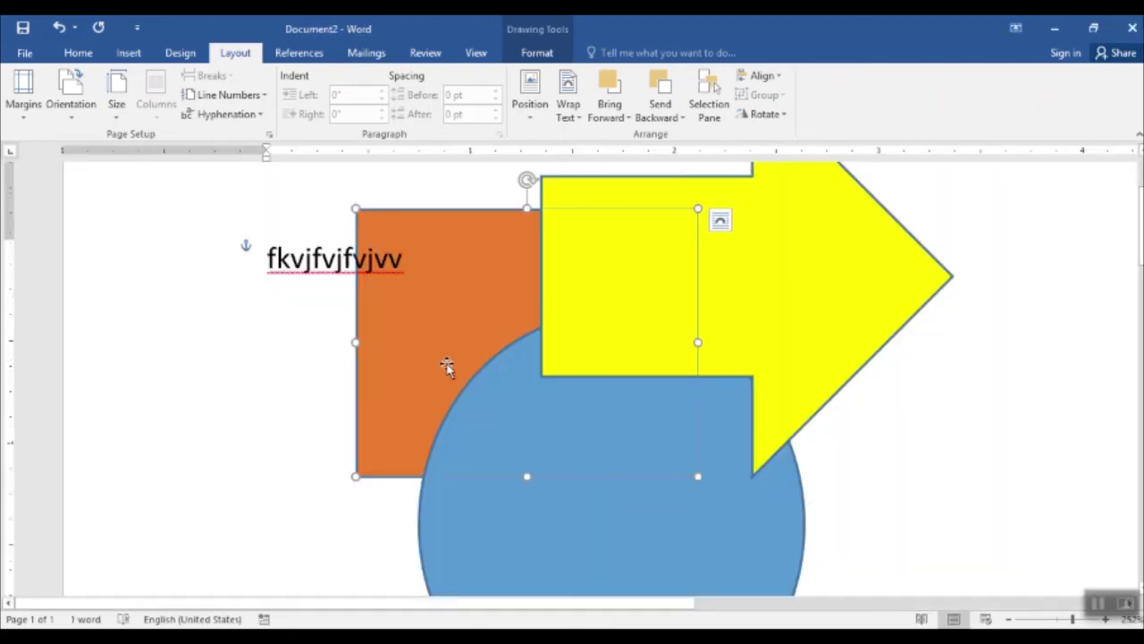
key("Delete")
left_click(550, 275)
key("Delete")
left_click(568, 386)
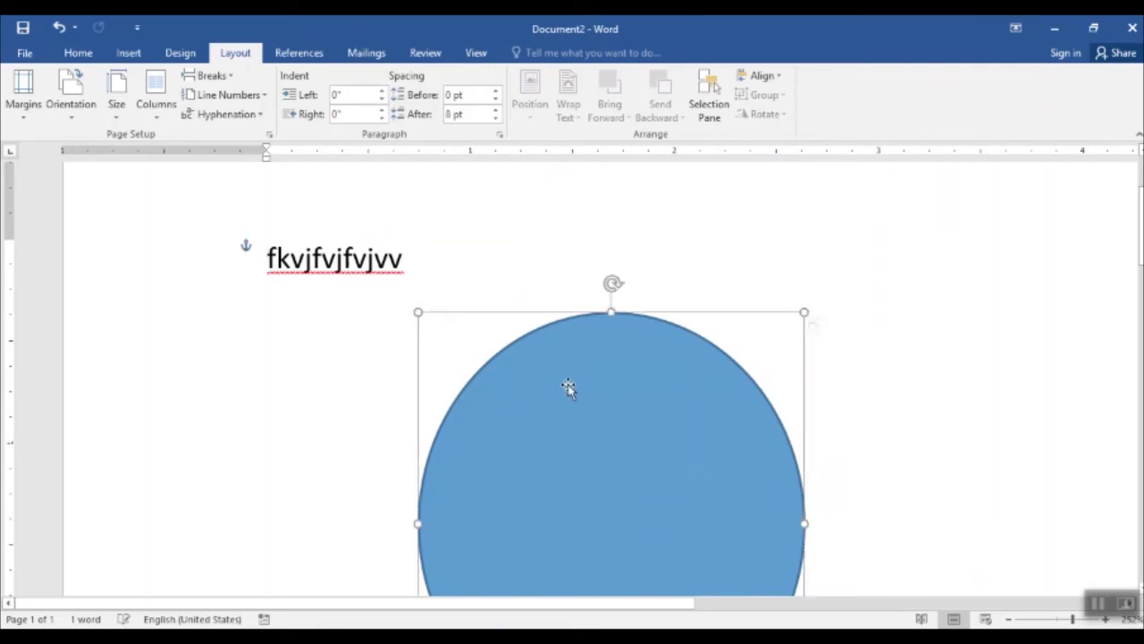
key("Delete")
- Erase the leftover sample text and zoom out to 44%
left_click(335, 261)
key("BackSpace")
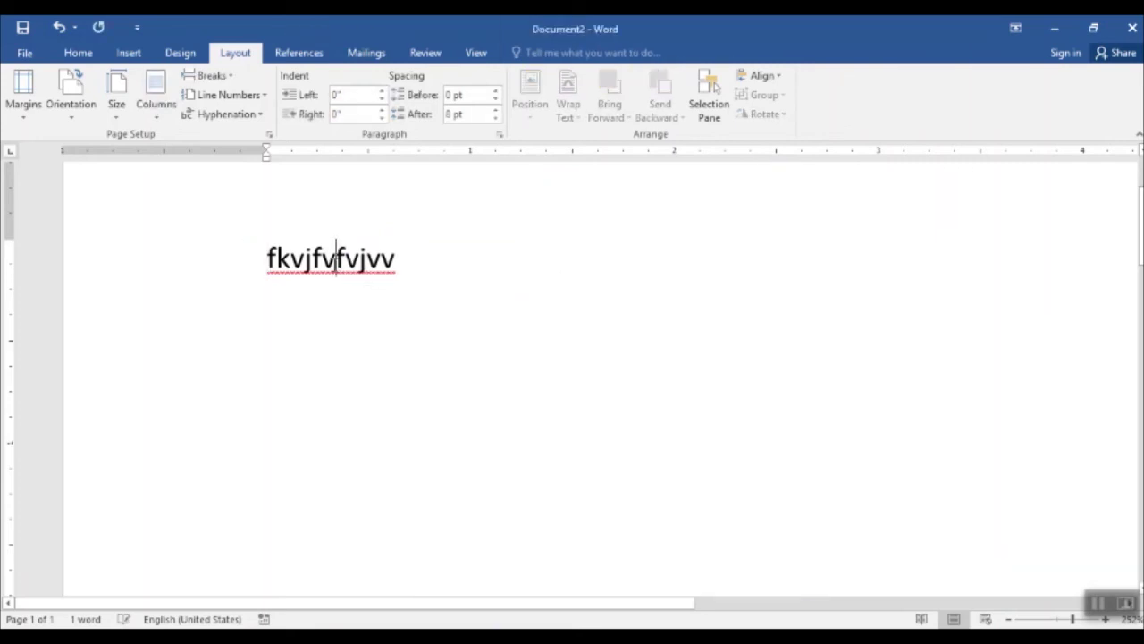
left_click(407, 270)
key("BackSpace")
key("BackSpace")
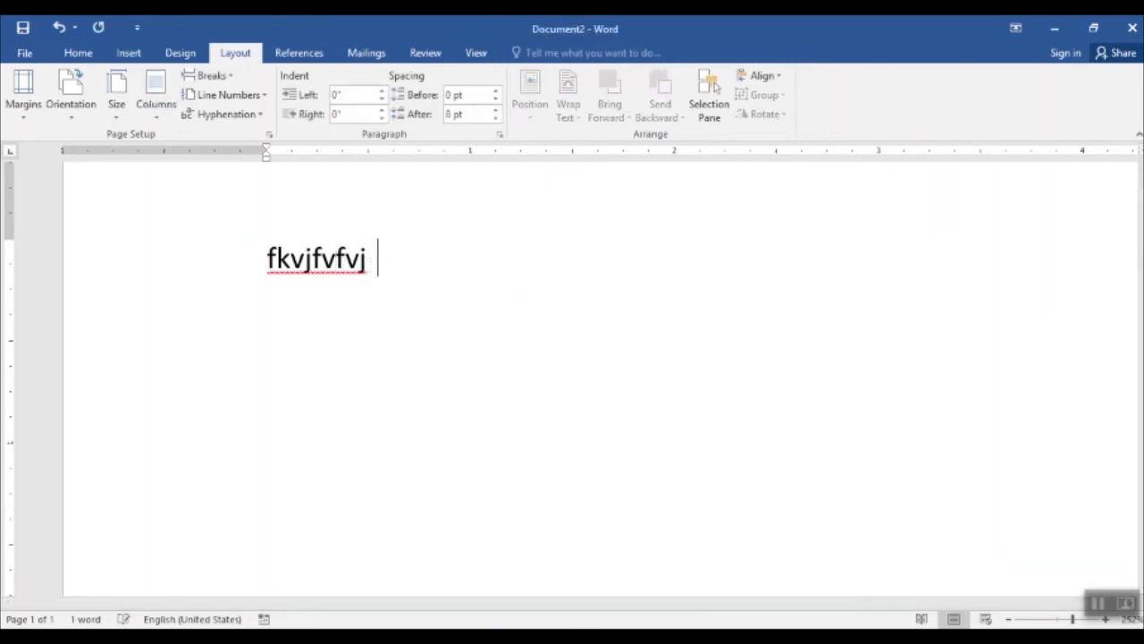
key("BackSpace")
key("BackSpace")
key("BackSpace")
key("BackSpace")
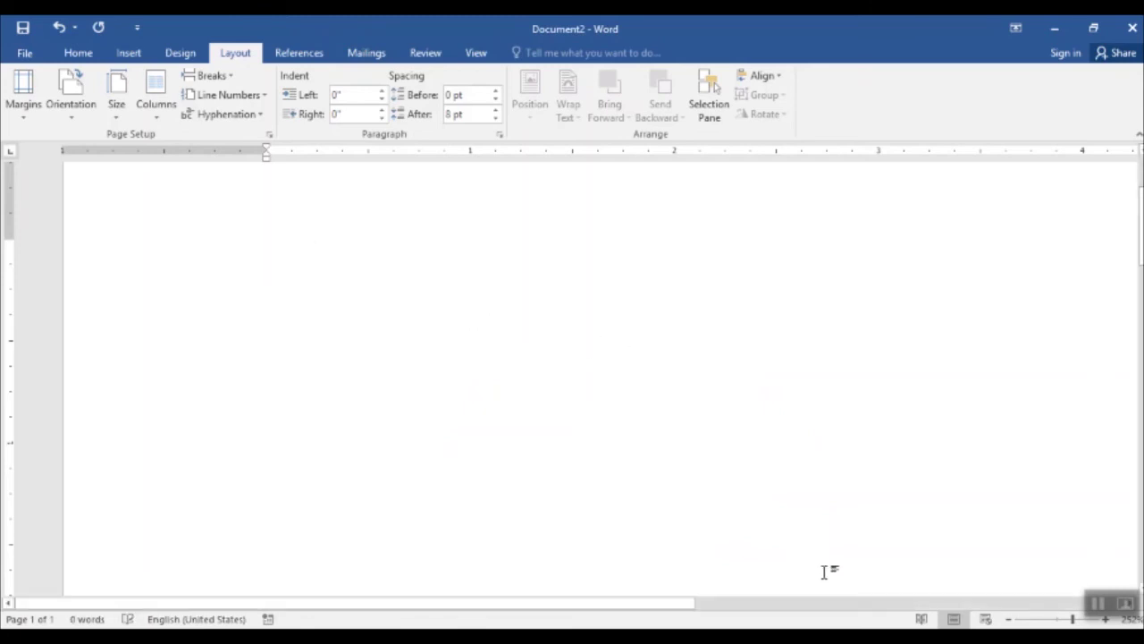
left_click(1032, 619)
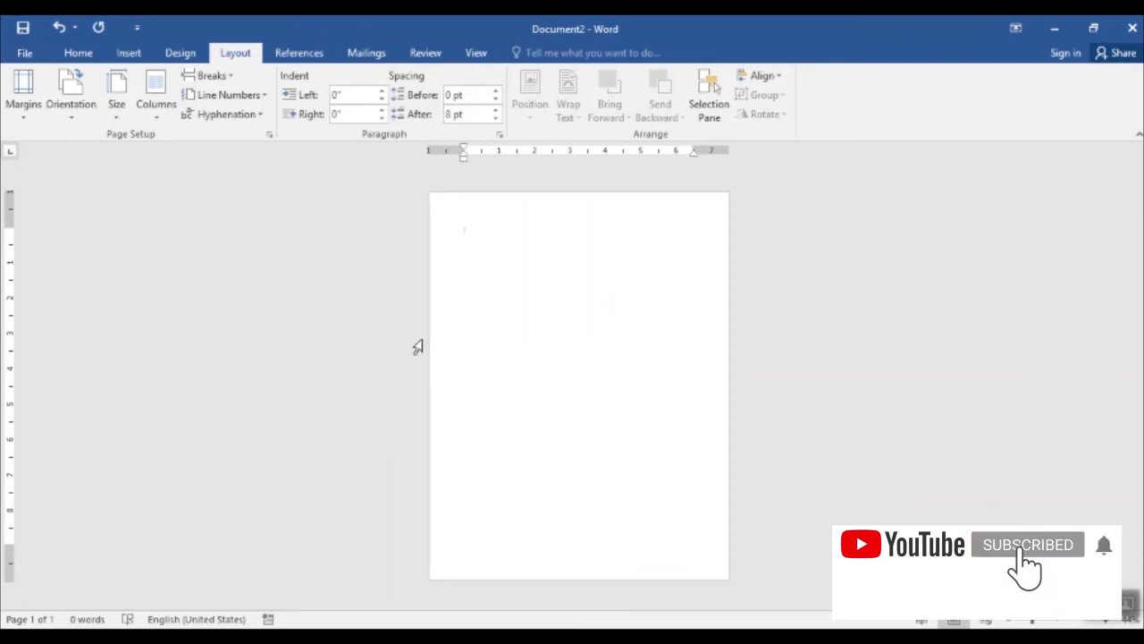
- Draw a 0.88" by 1.05" rectangle near the top-left of the page
left_click(127, 53)
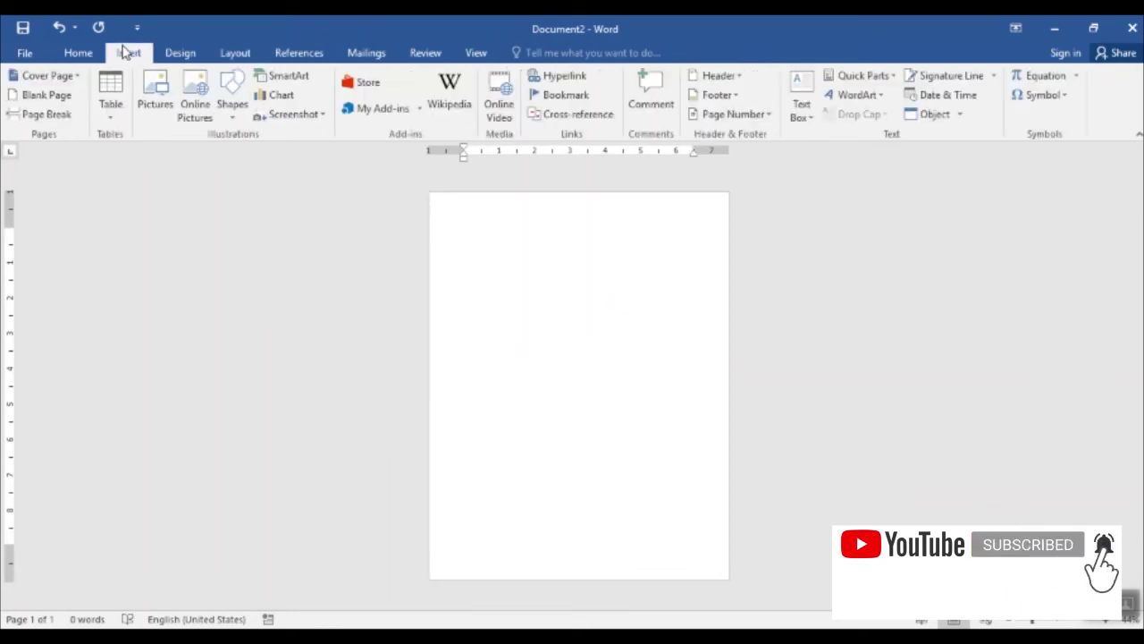
left_click(226, 108)
left_click(276, 152)
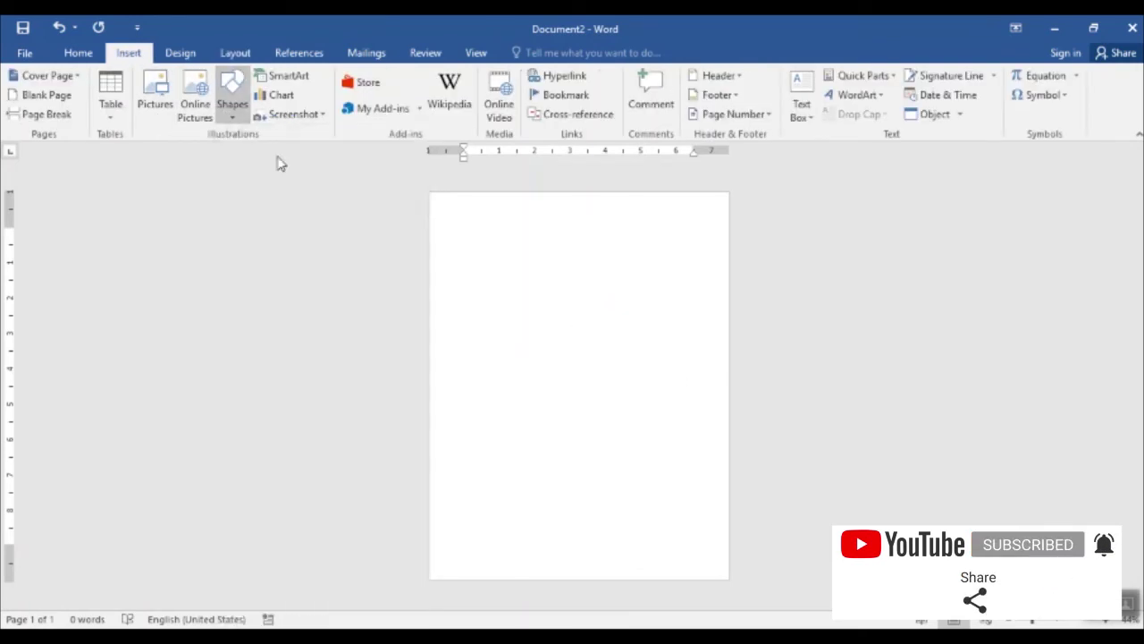
left_click_drag(455, 248, 494, 279)
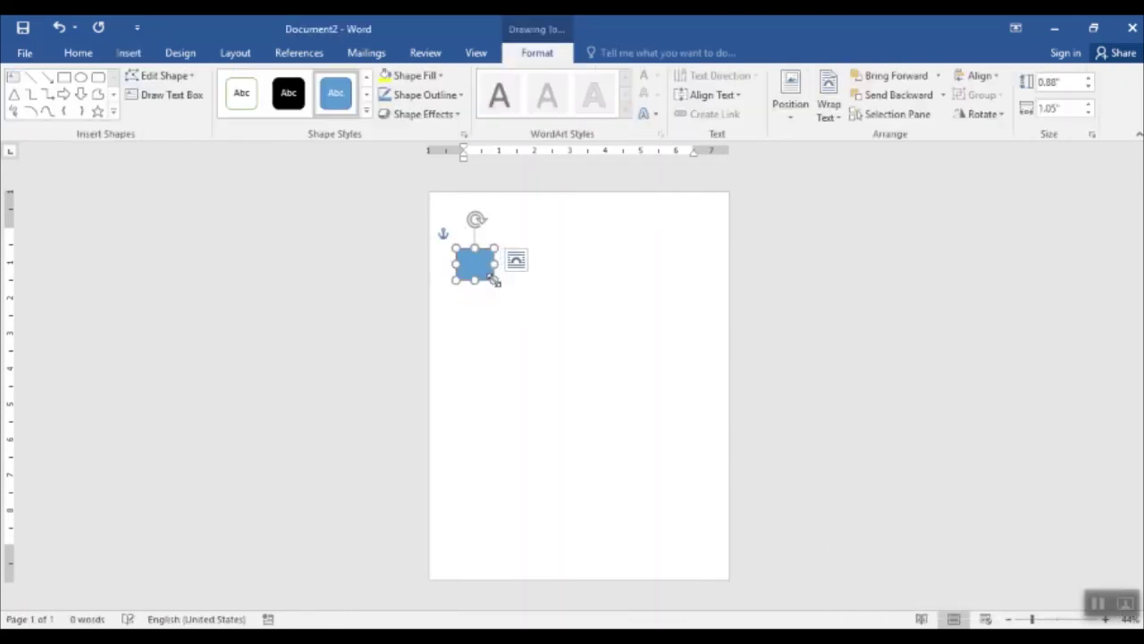
- Try Align Left and Align Center on the rectangle, then settle on Align Right
left_click(238, 52)
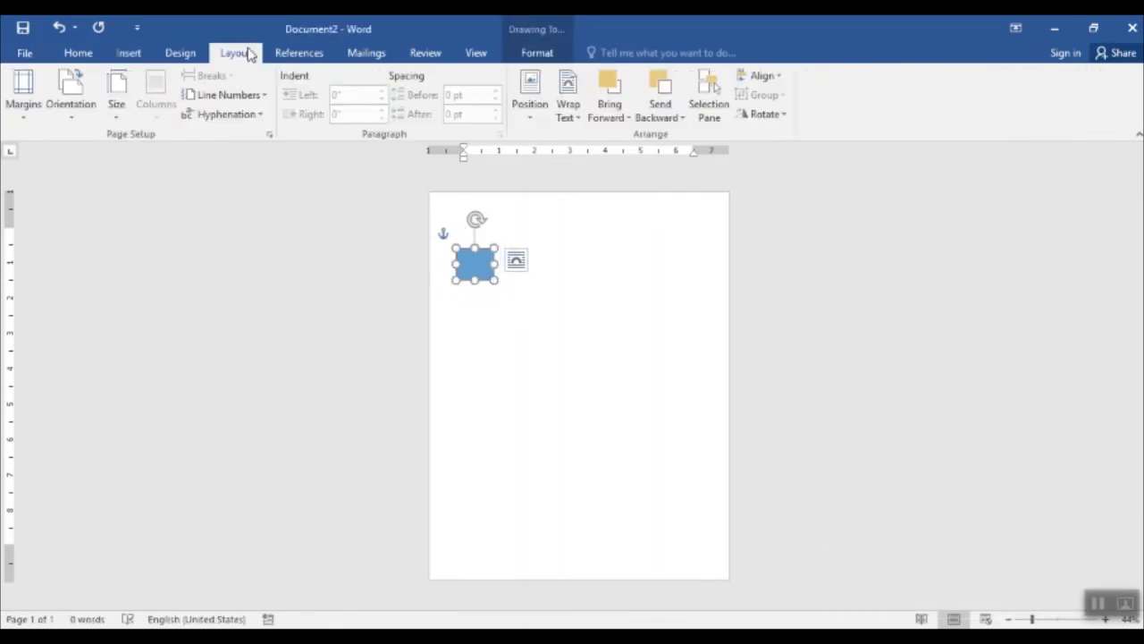
left_click(762, 77)
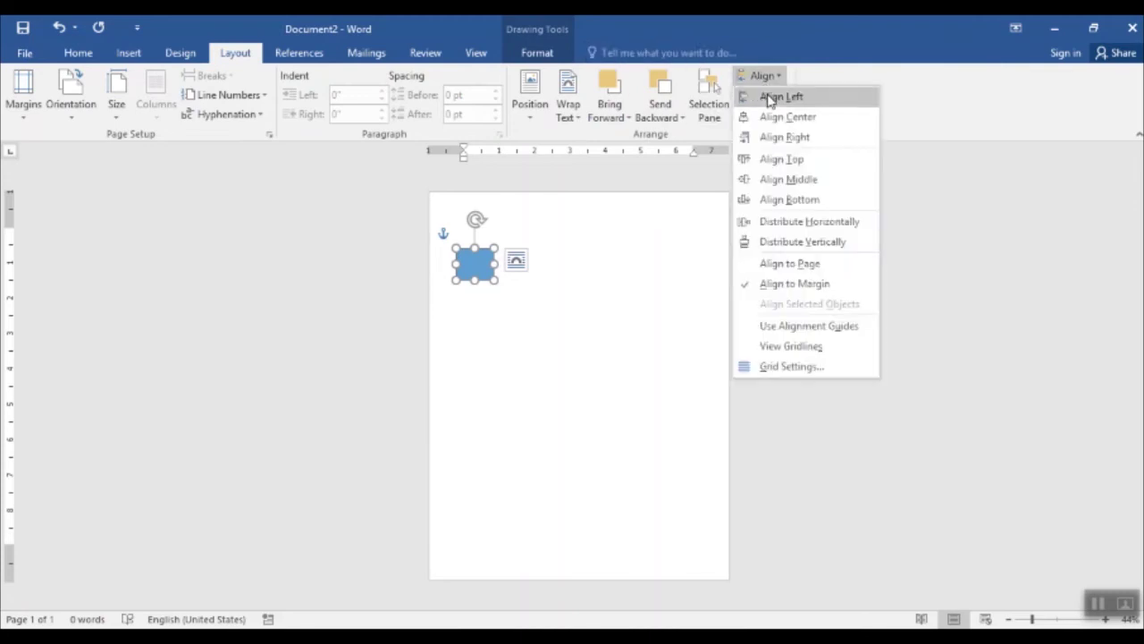
left_click(769, 98)
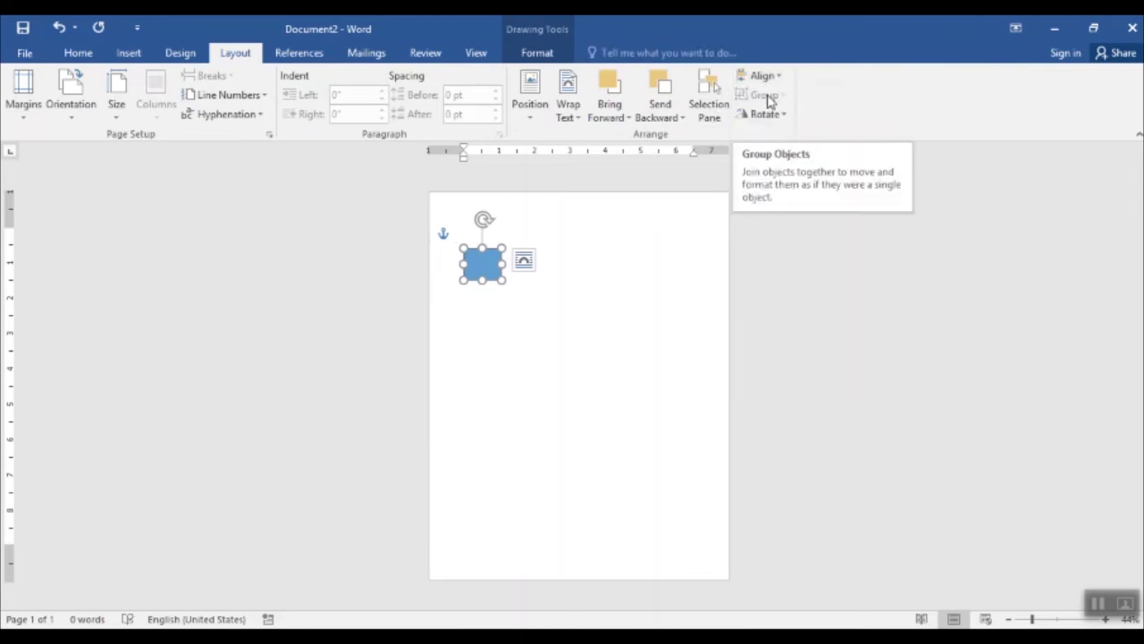
left_click(757, 79)
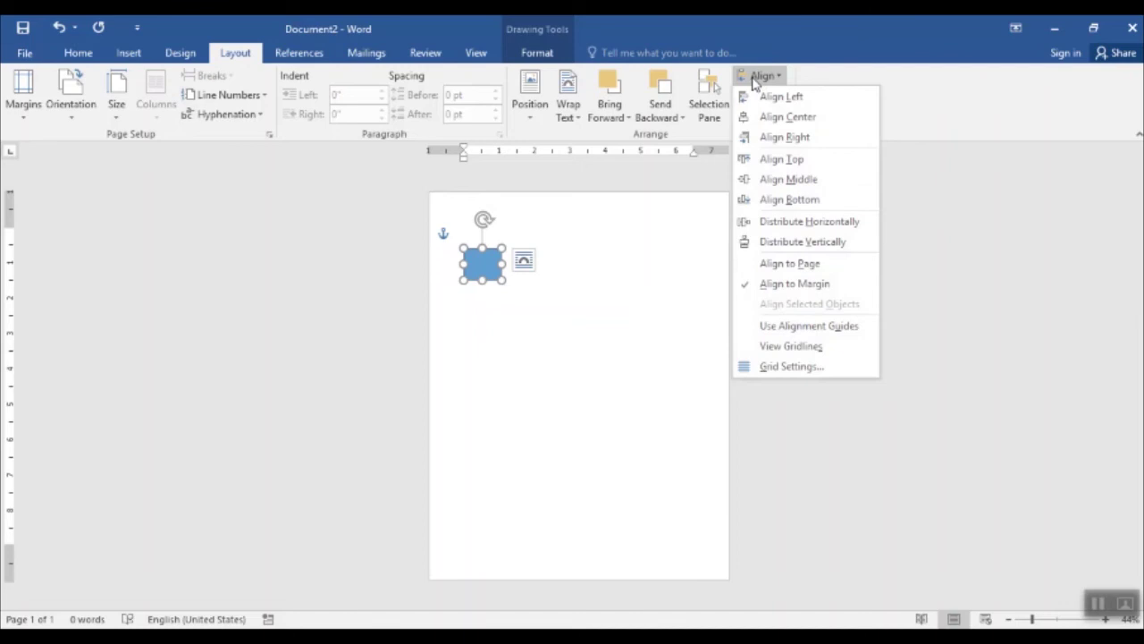
left_click(765, 117)
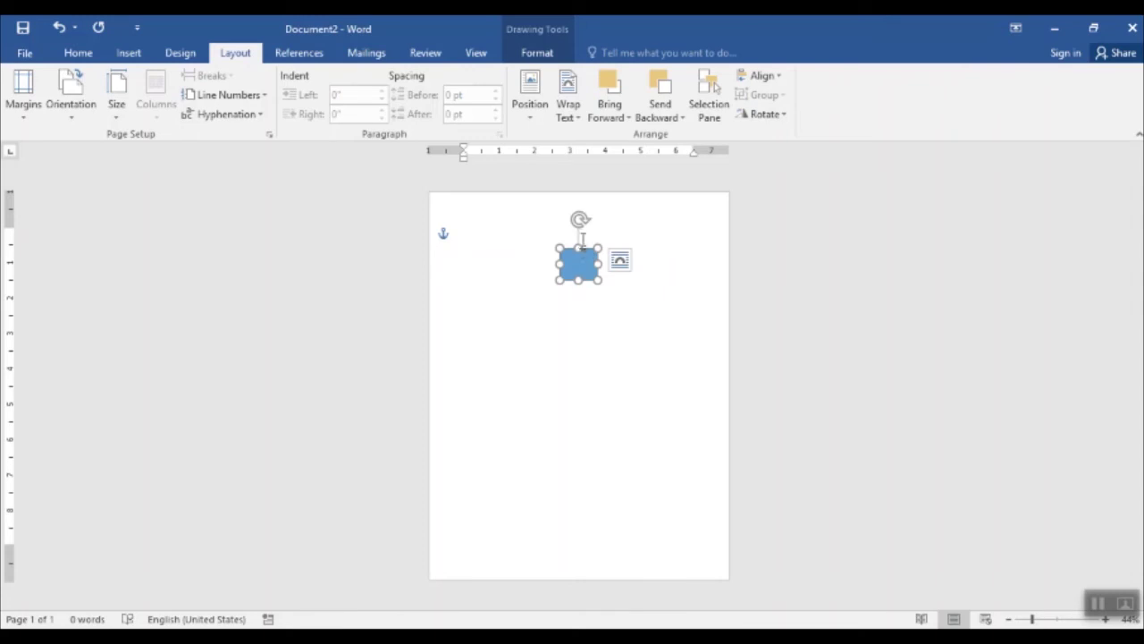
left_click(767, 77)
left_click(778, 116)
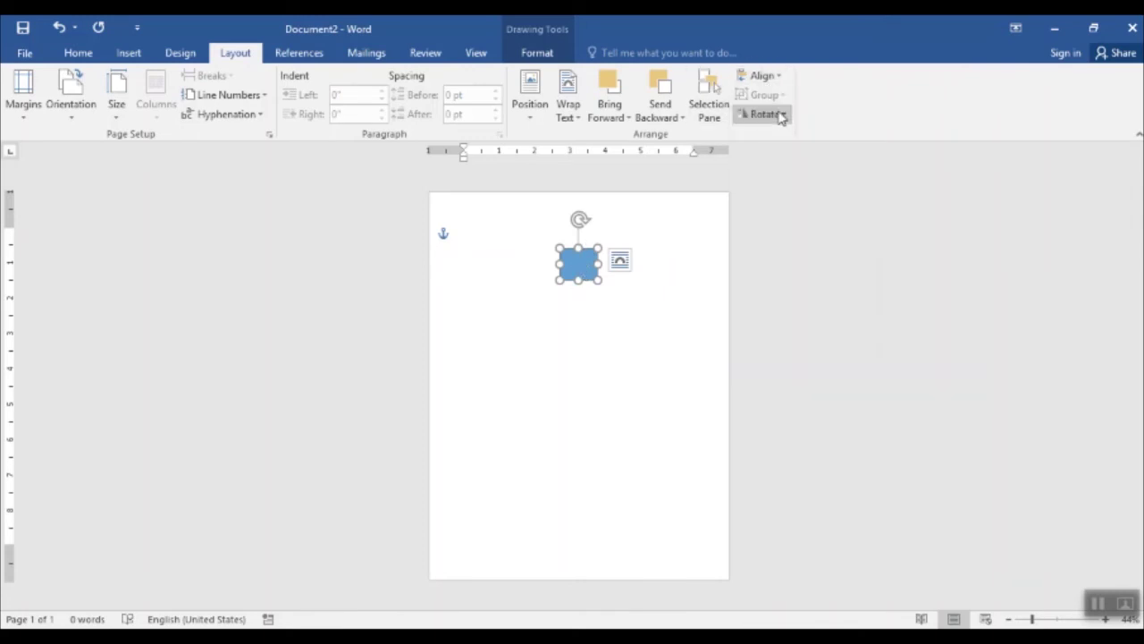
left_click(762, 77)
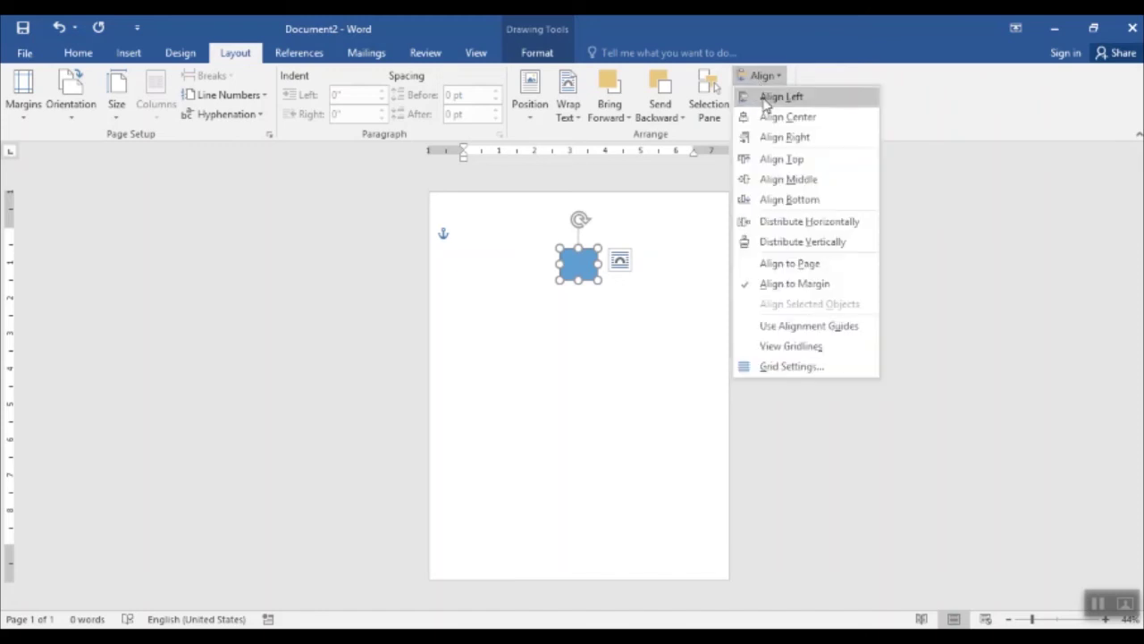
left_click(764, 96)
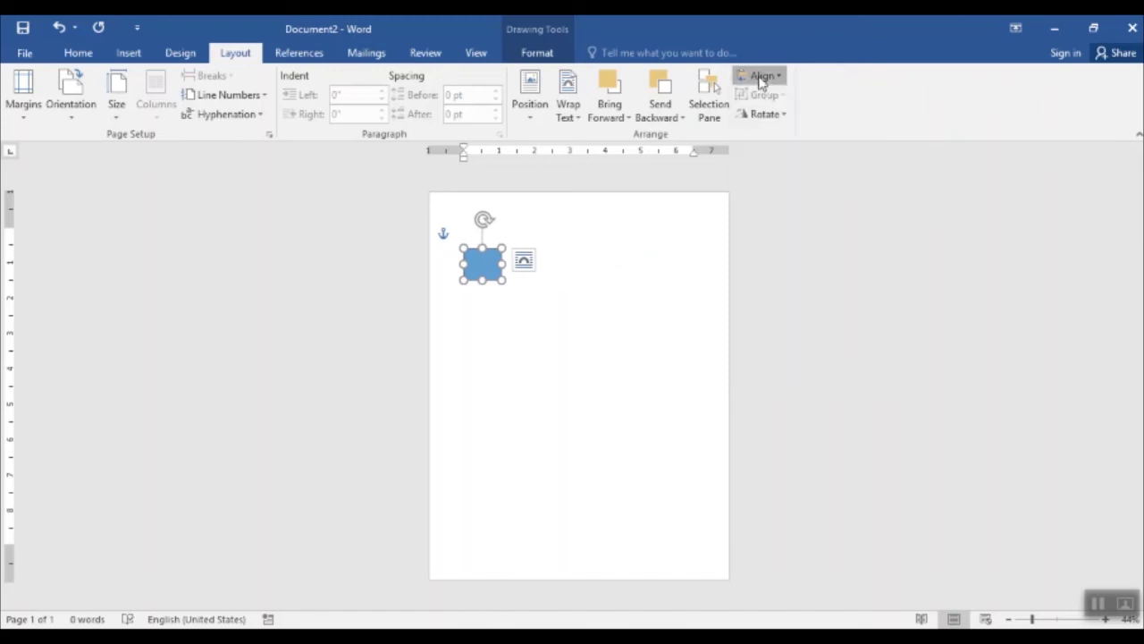
left_click(760, 77)
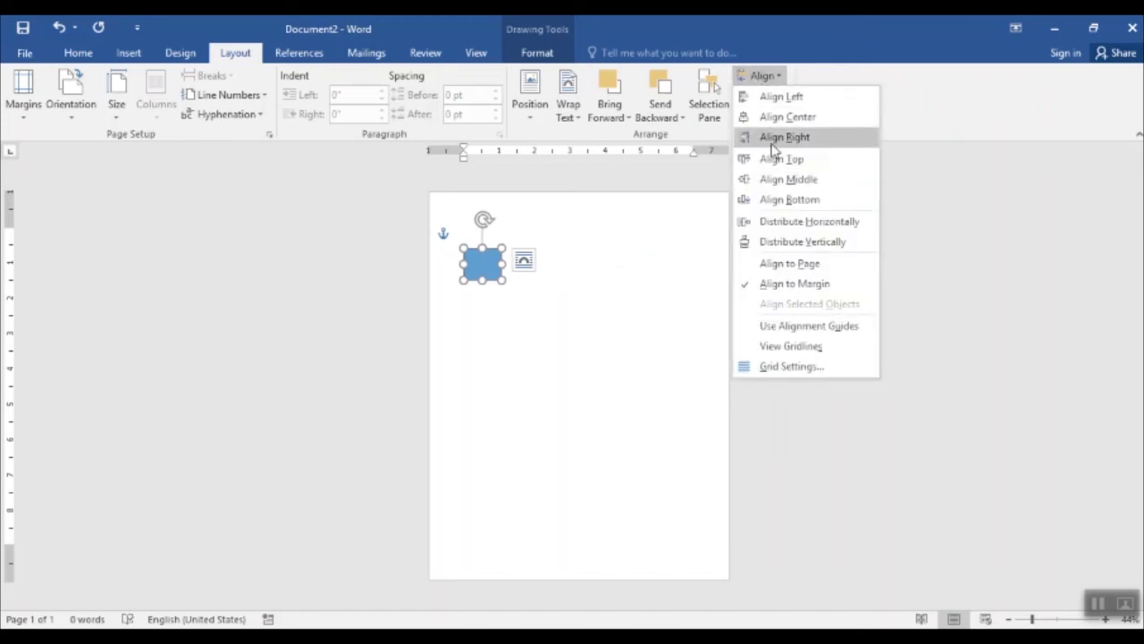
left_click(771, 136)
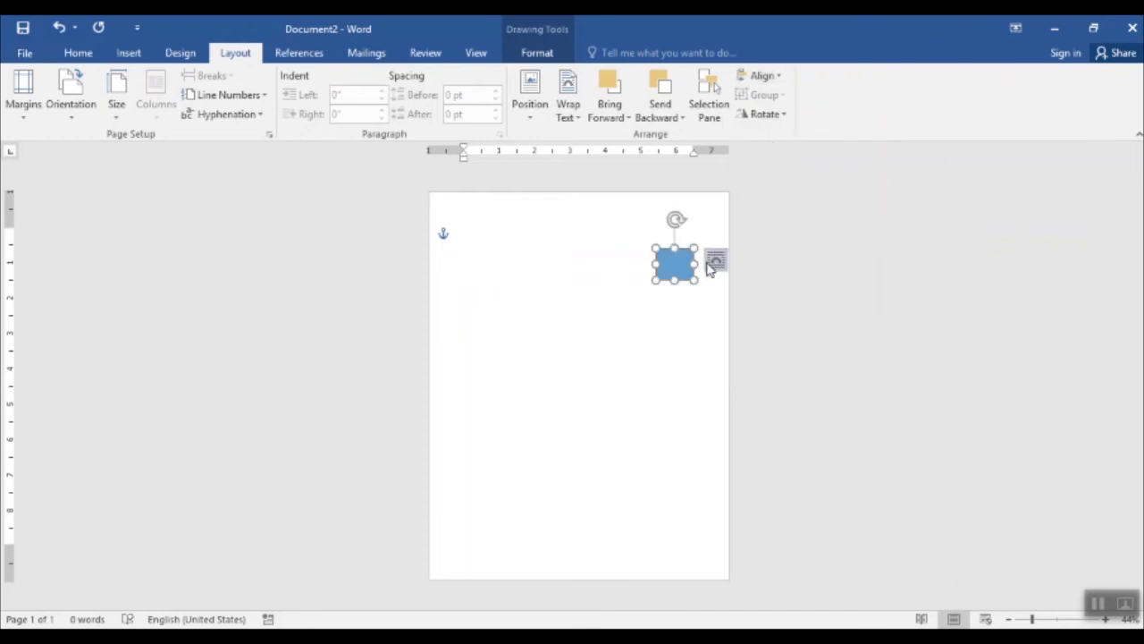
left_click(767, 77)
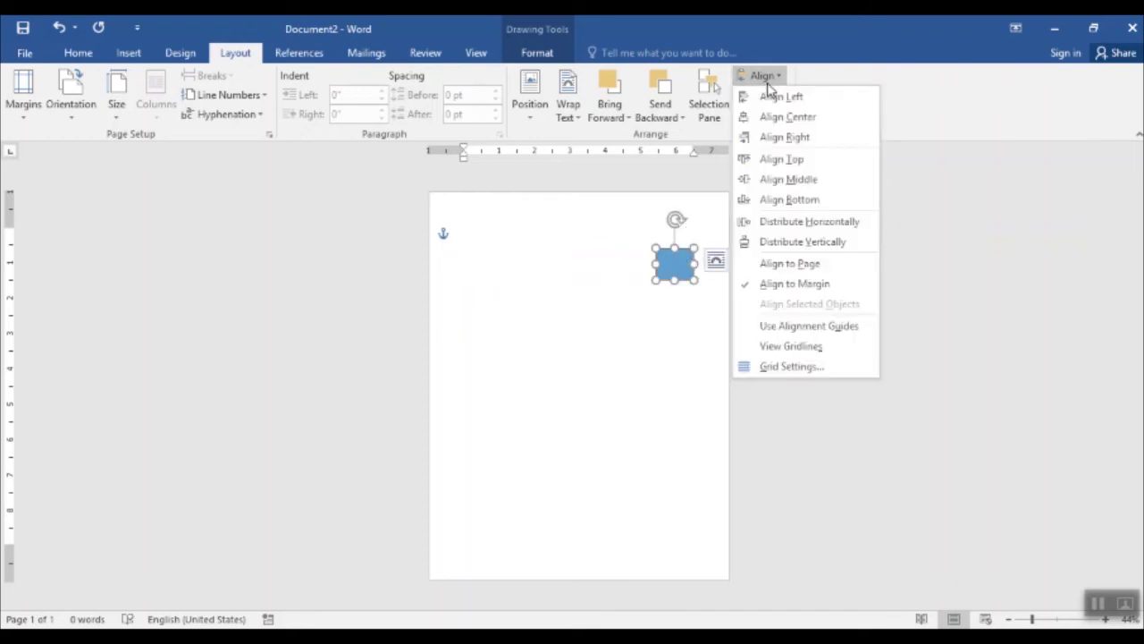
- Try Align Top and Align Bottom, then centre the rectangle vertically and horizontally
left_click(779, 159)
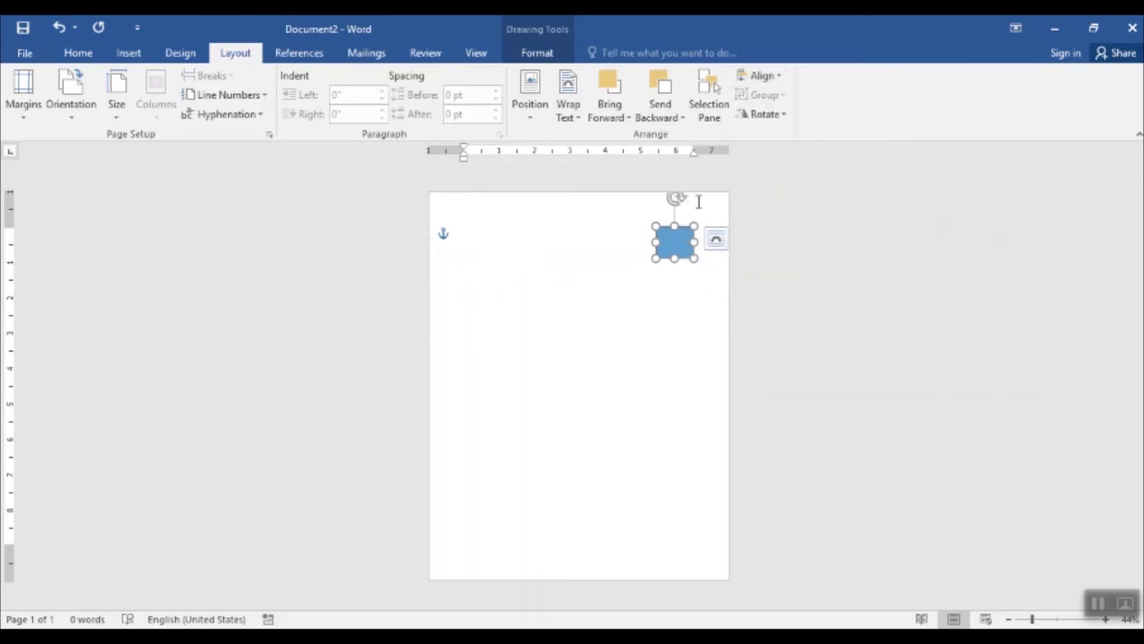
left_click(762, 77)
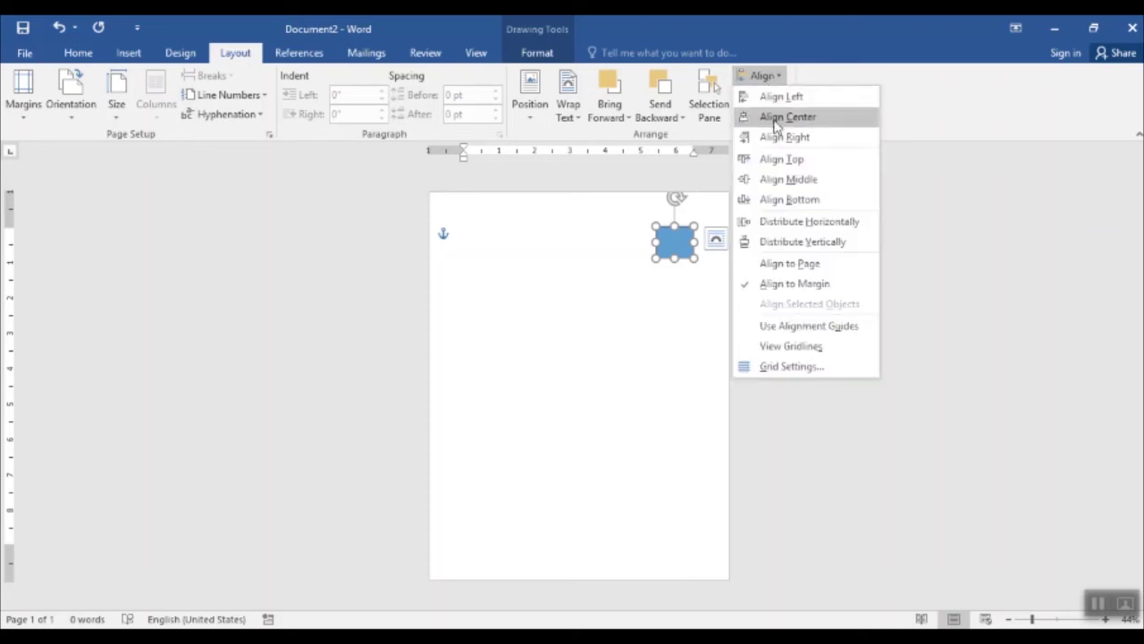
left_click(783, 199)
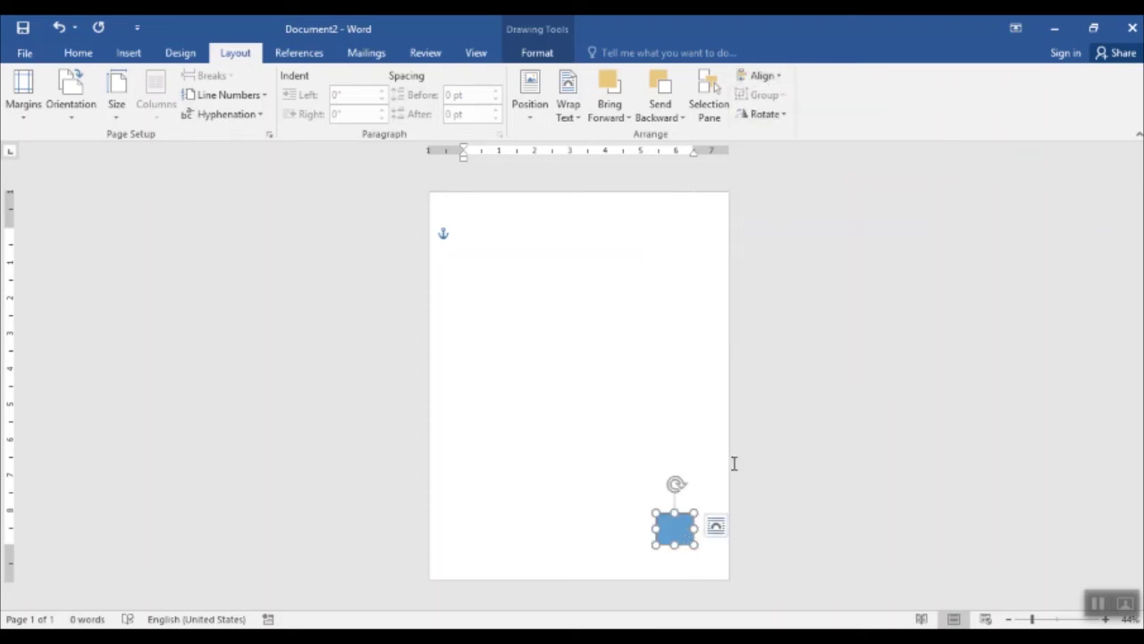
left_click(762, 77)
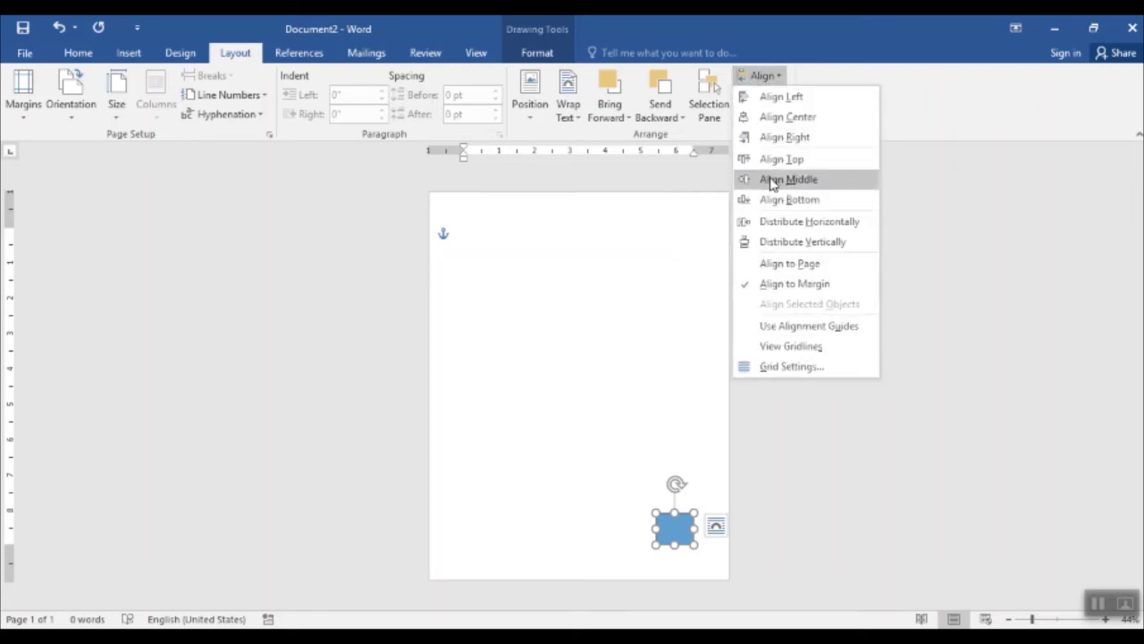
left_click(772, 181)
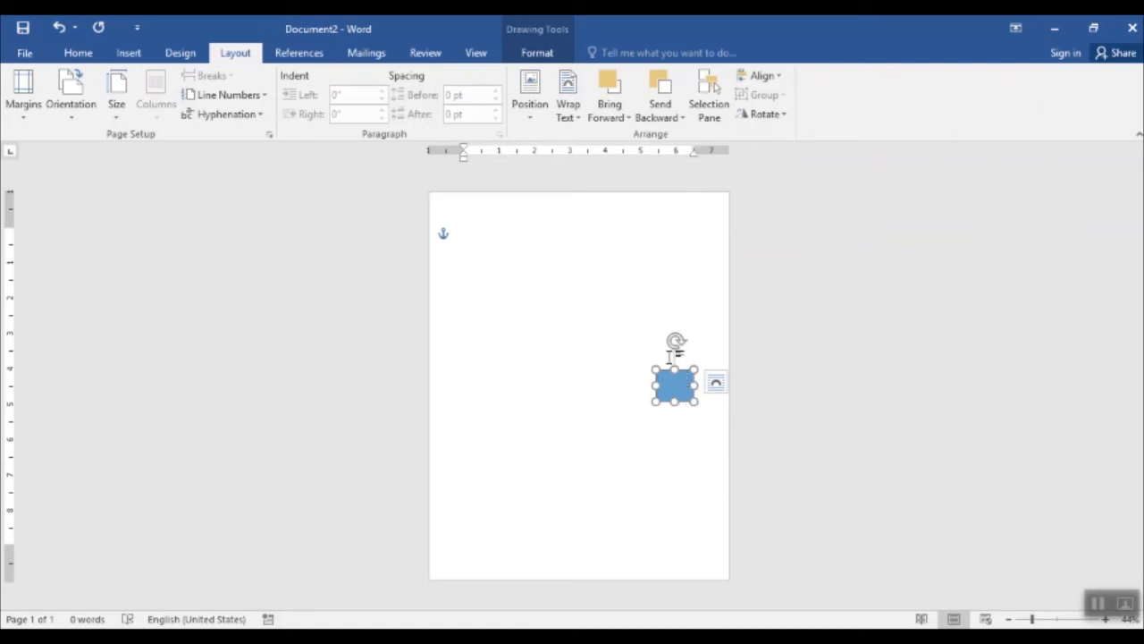
left_click(763, 76)
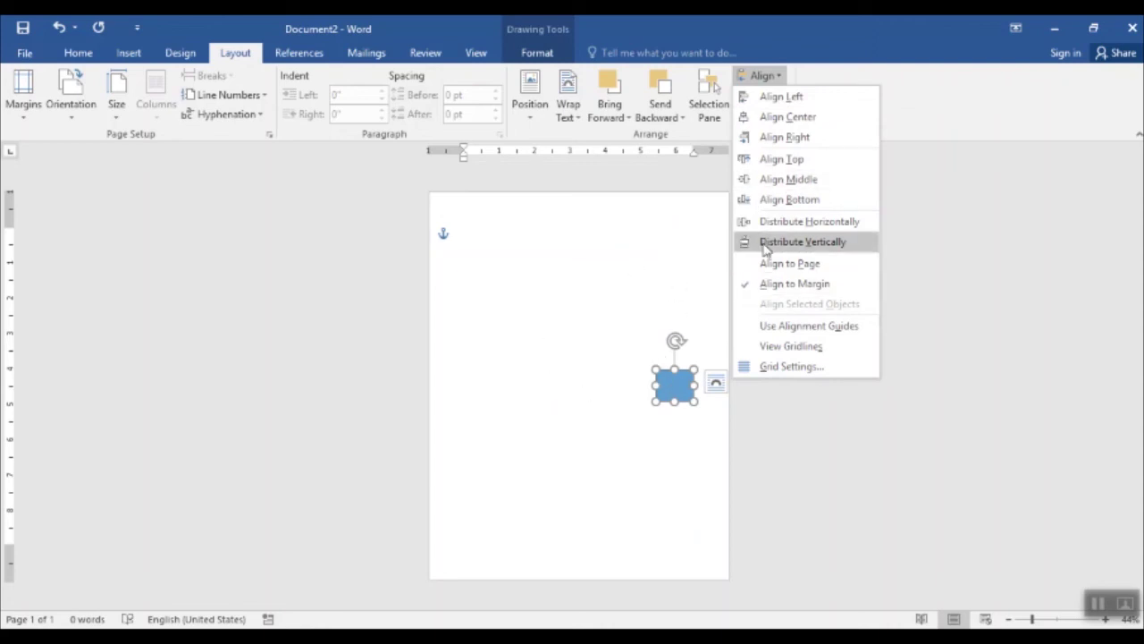
left_click(773, 180)
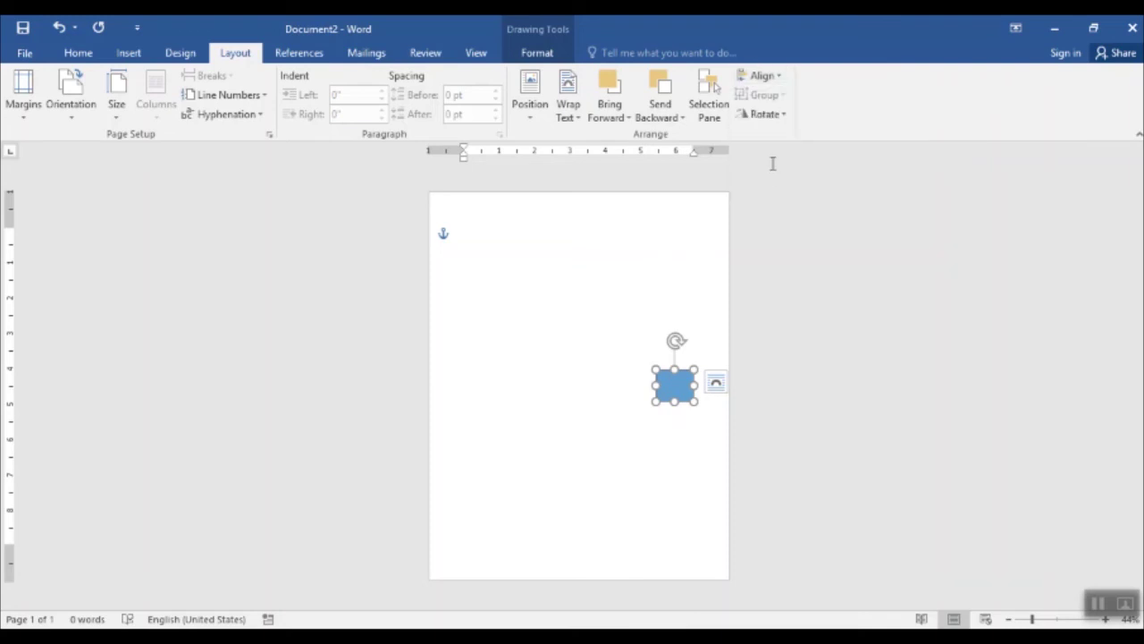
left_click(762, 77)
left_click(770, 116)
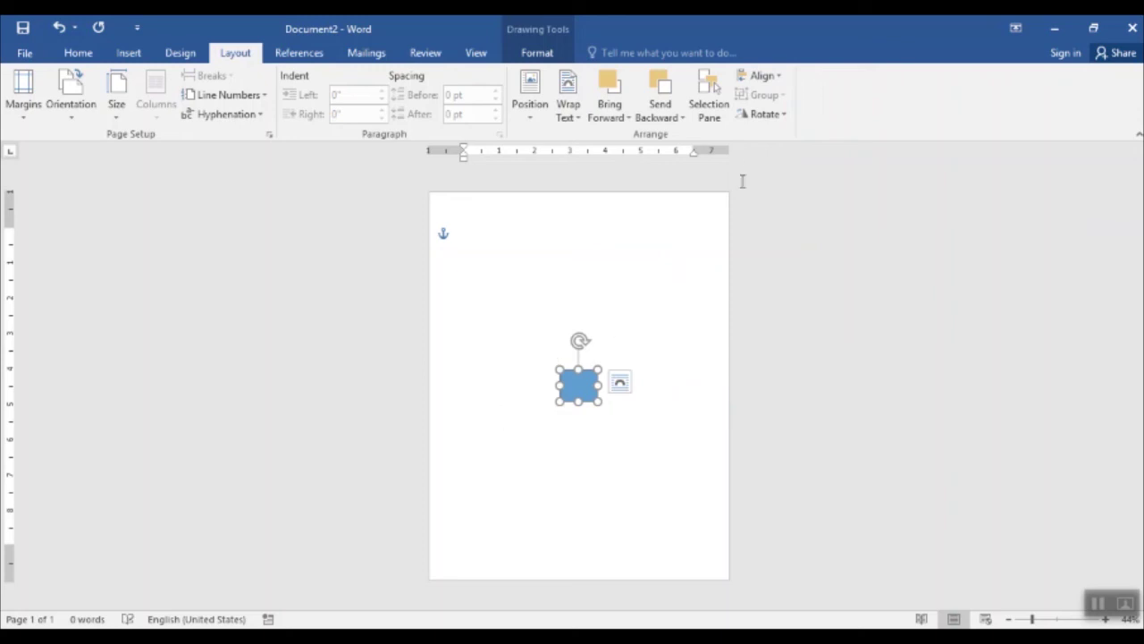
left_click(778, 78)
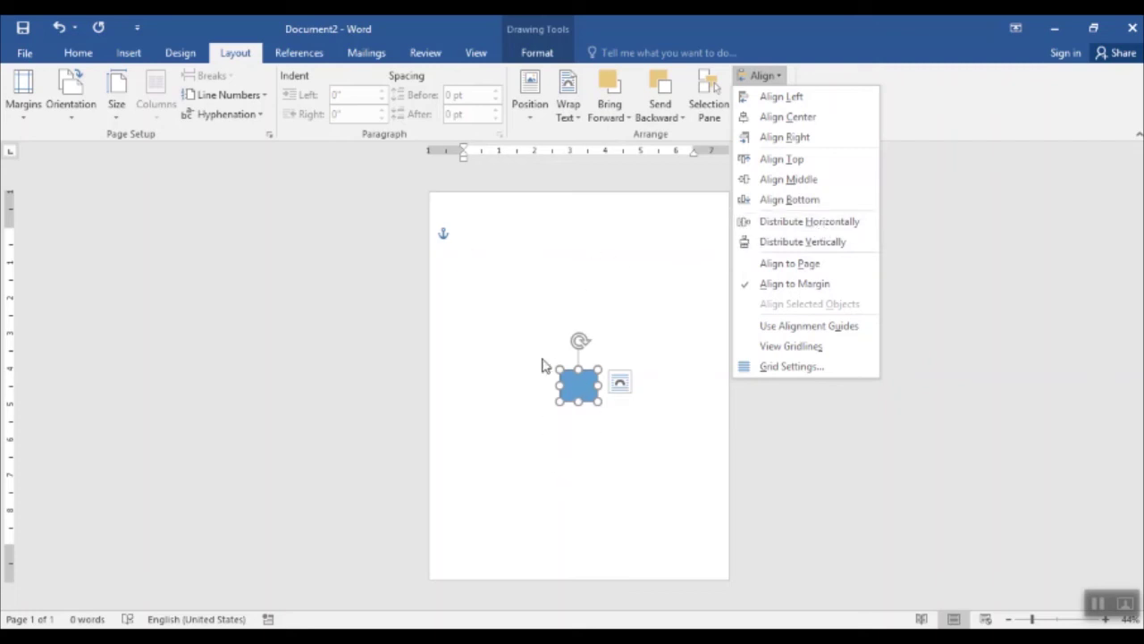
- Move the rectangle to the top-left and paste a copy below it
left_click(578, 396)
left_click_drag(578, 397, 486, 283)
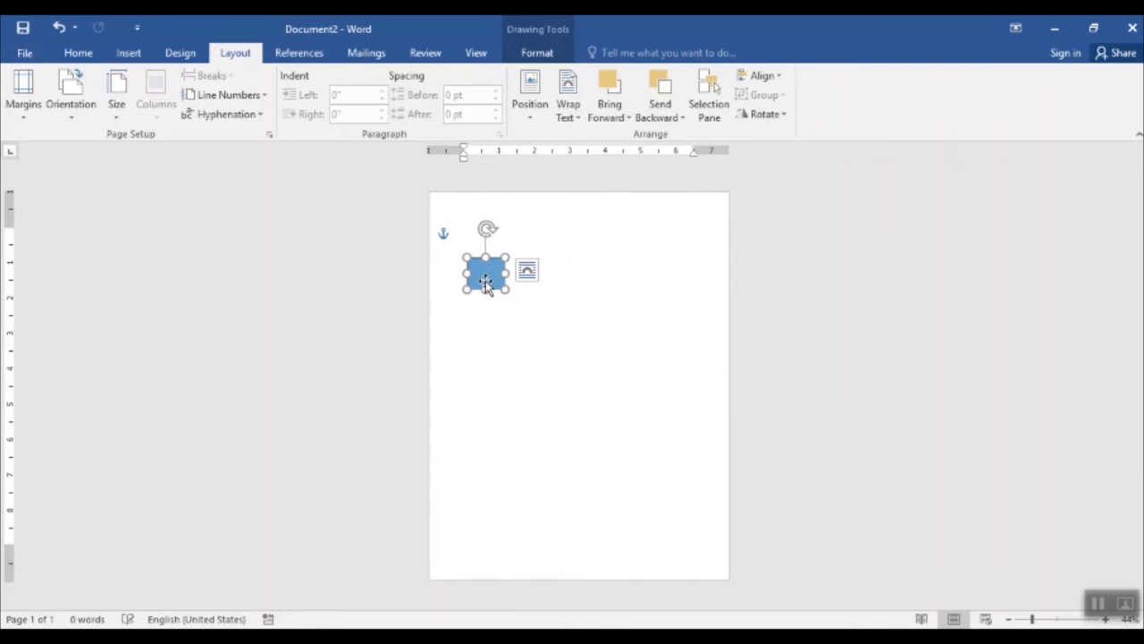
key("ctrl+c")
key("ctrl+v")
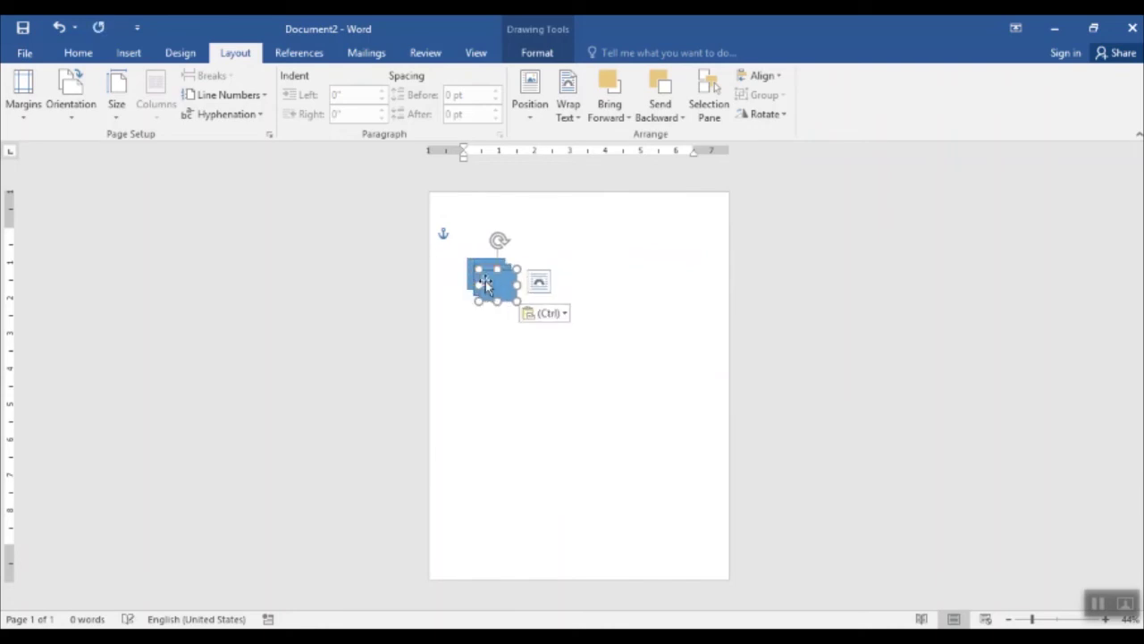
left_click_drag(483, 284, 475, 335)
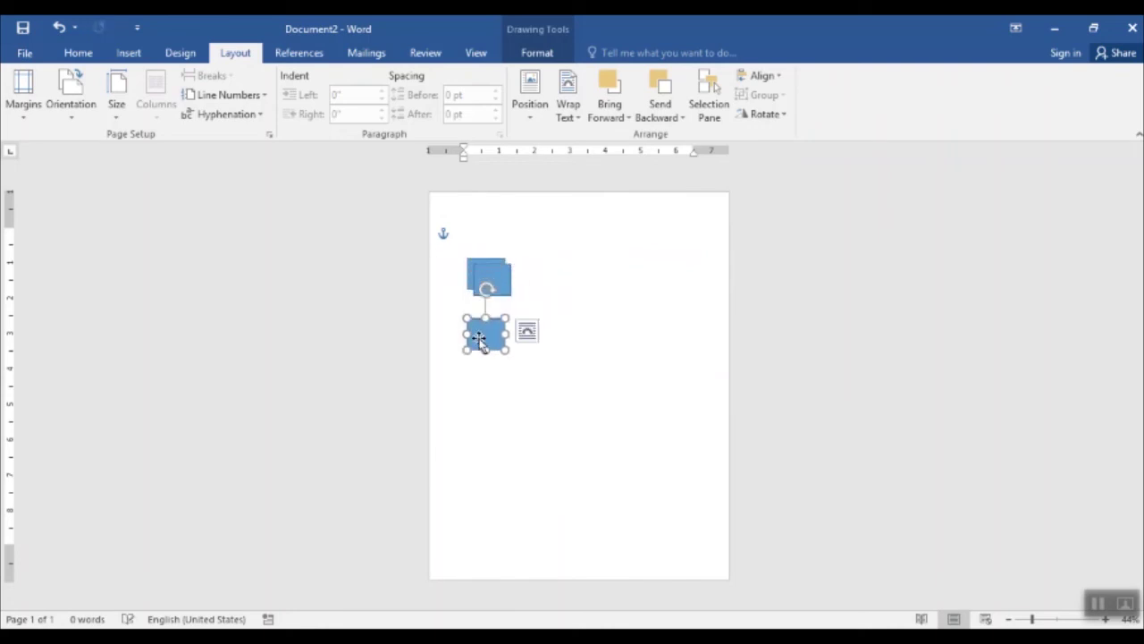
- Position the copies so three rectangles stack in a column below the original
left_click_drag(479, 282, 472, 299)
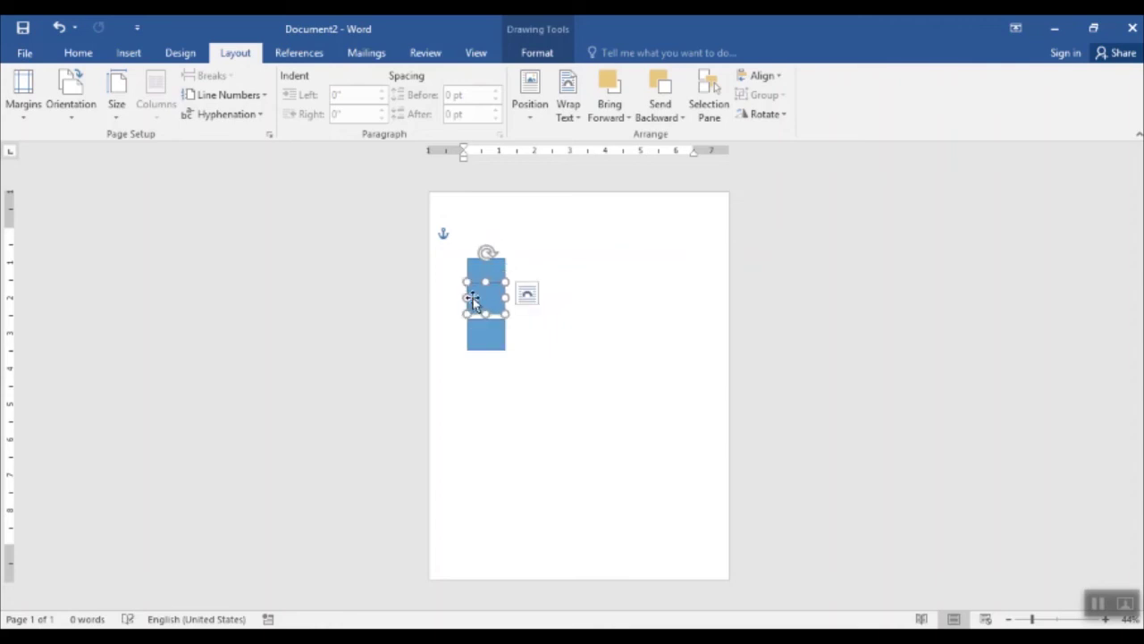
left_click(487, 347)
key("Down")
key("Down")
key("Down")
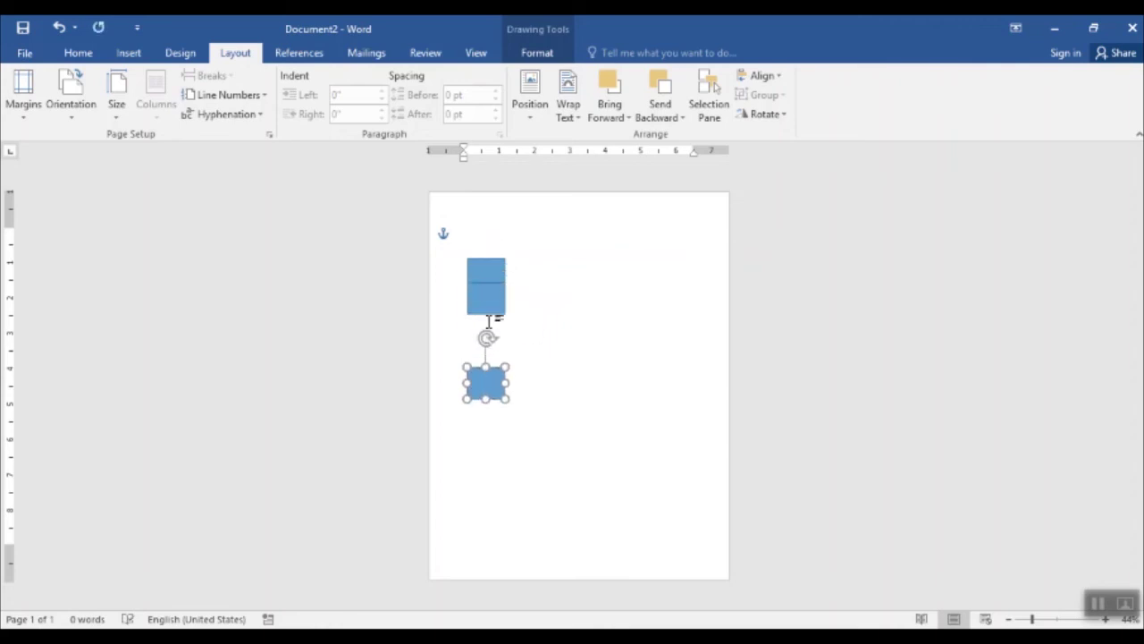
left_click(488, 312)
key("Down")
key("Down")
key("Down")
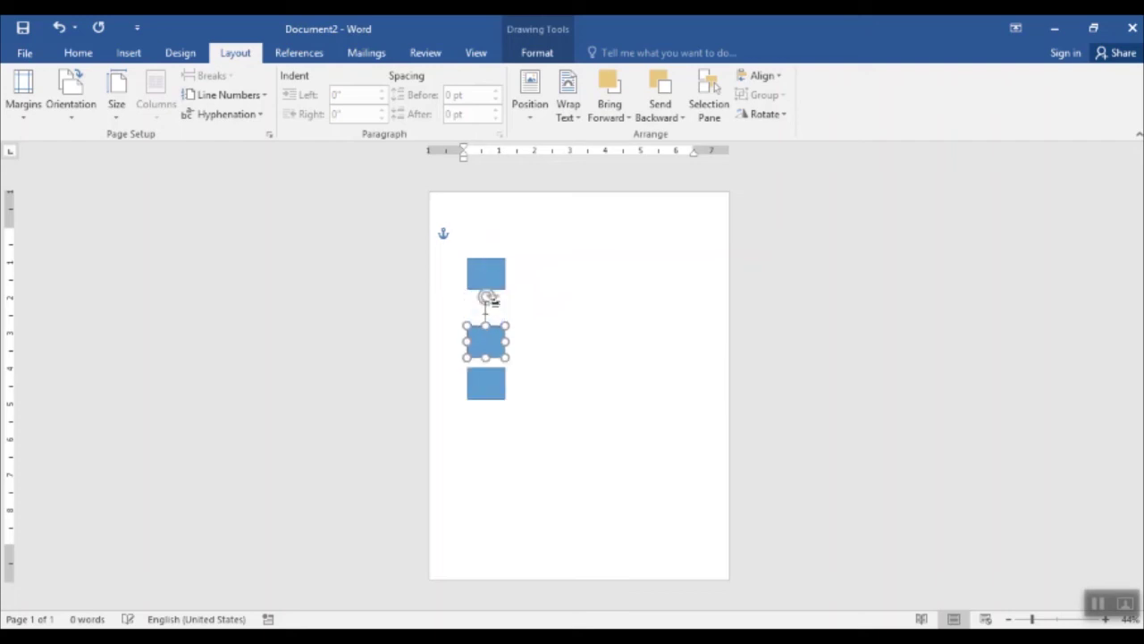
left_click(475, 320)
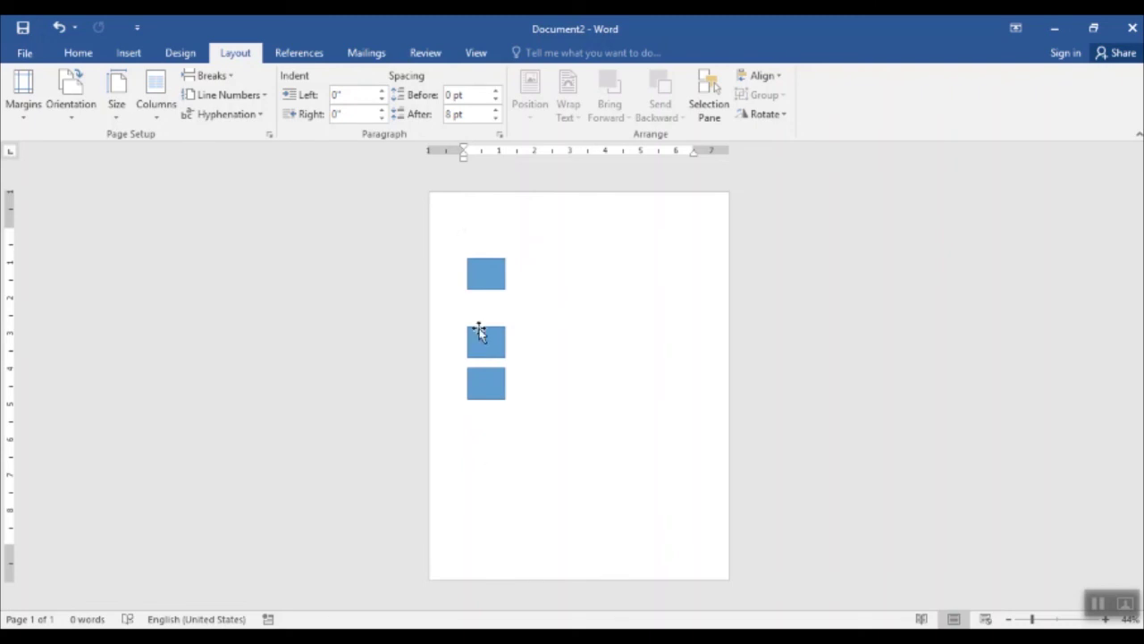
left_click(477, 280)
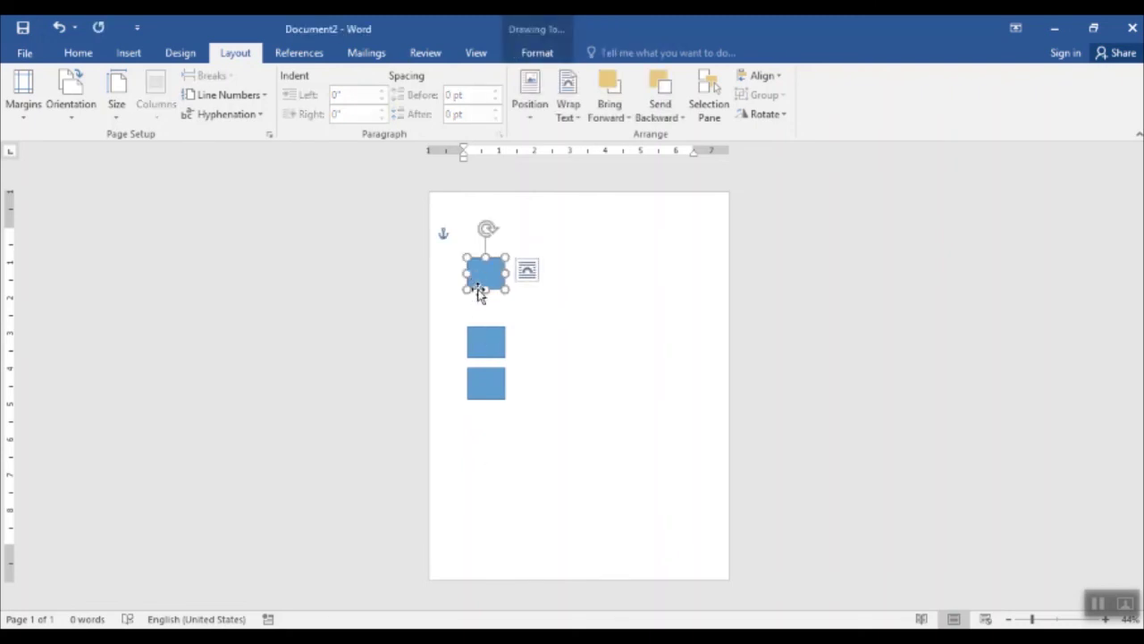
- Distribute the three squares vertically, then drag the middle one up beside the top square
left_click(492, 339, "shift")
left_click(492, 387, "shift")
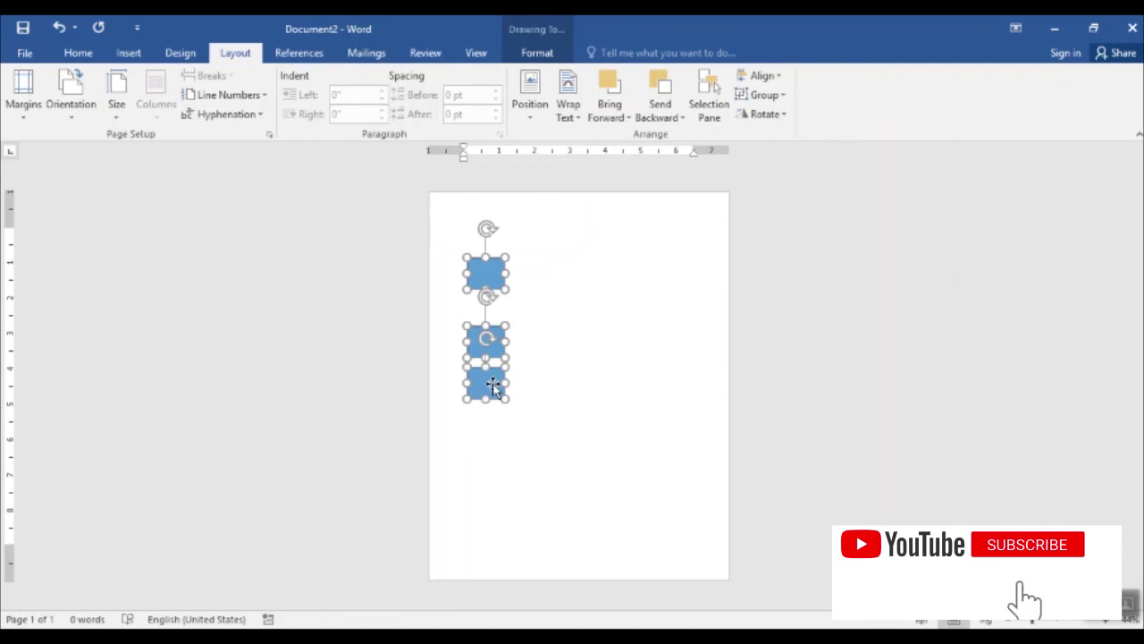
left_click(755, 78)
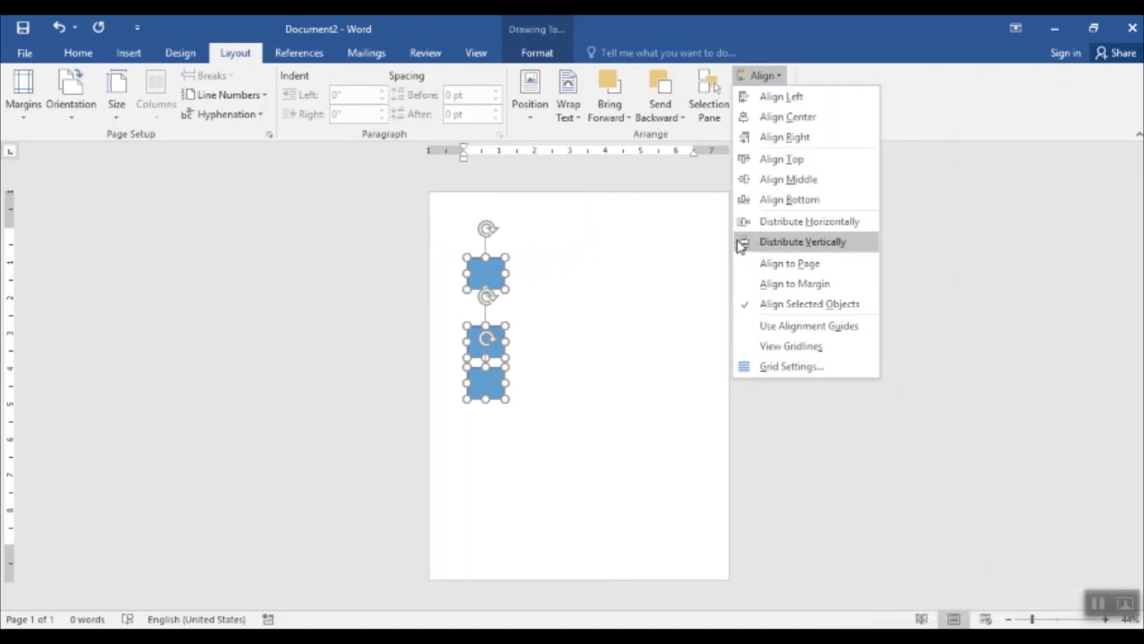
left_click(744, 244)
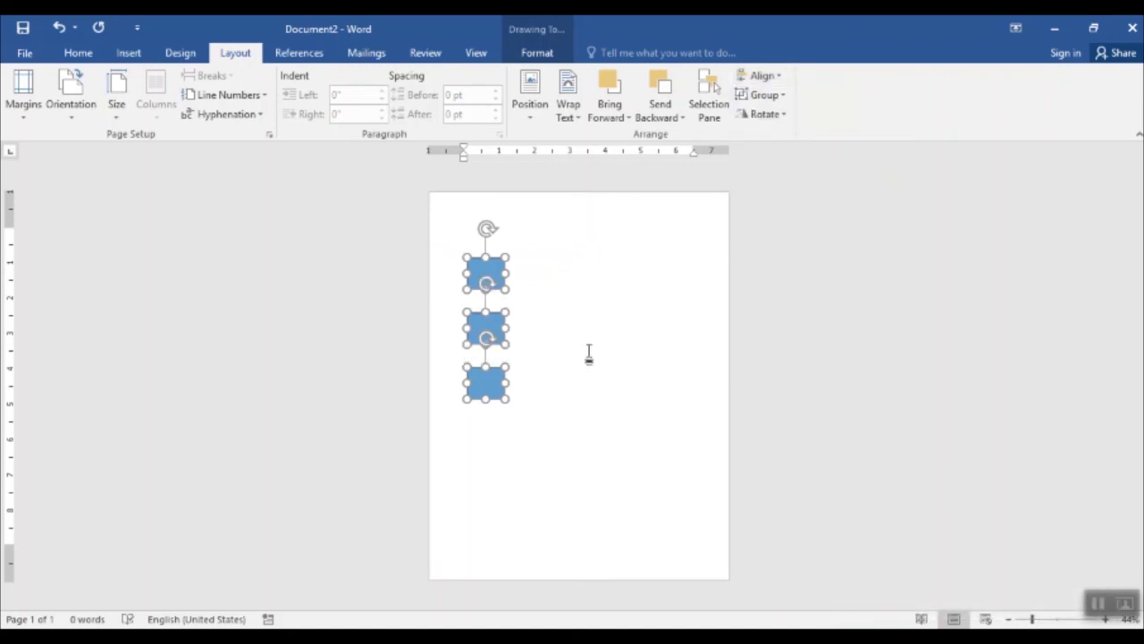
left_click(571, 384)
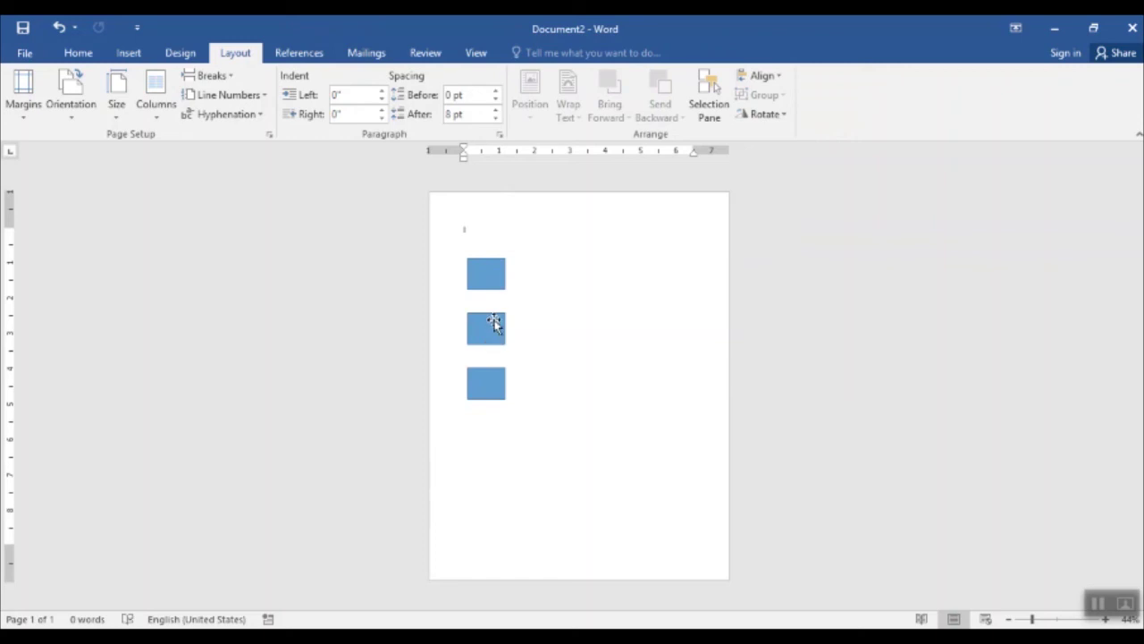
left_click_drag(494, 323, 539, 262)
- Move the bottom square into the top row and distribute all three squares horizontally
left_click_drag(485, 385, 619, 278)
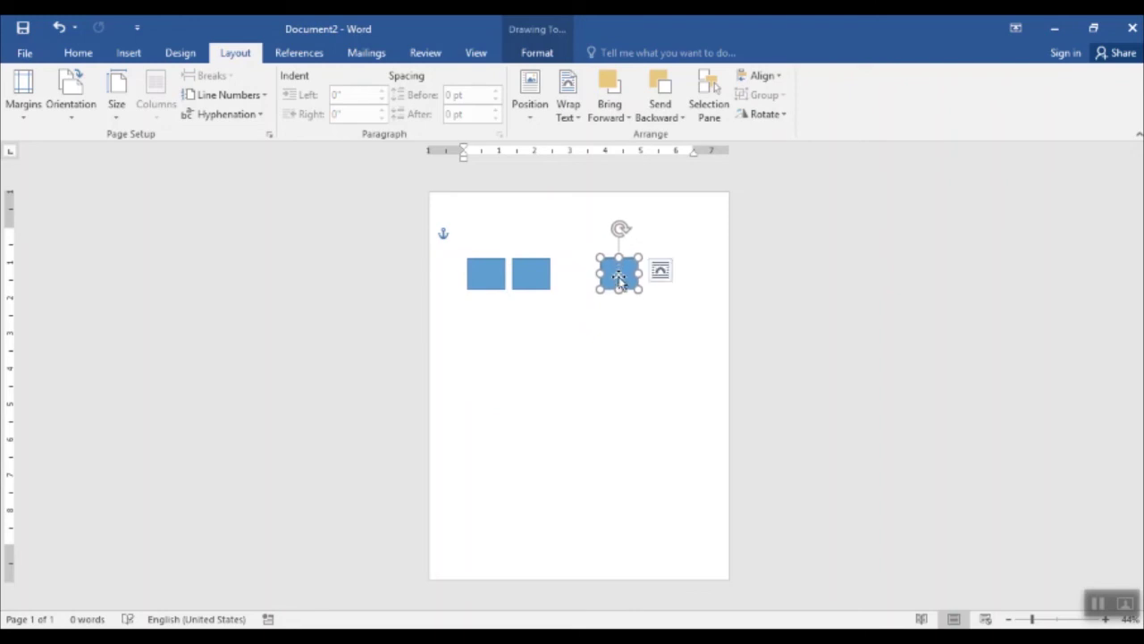
left_click(572, 329)
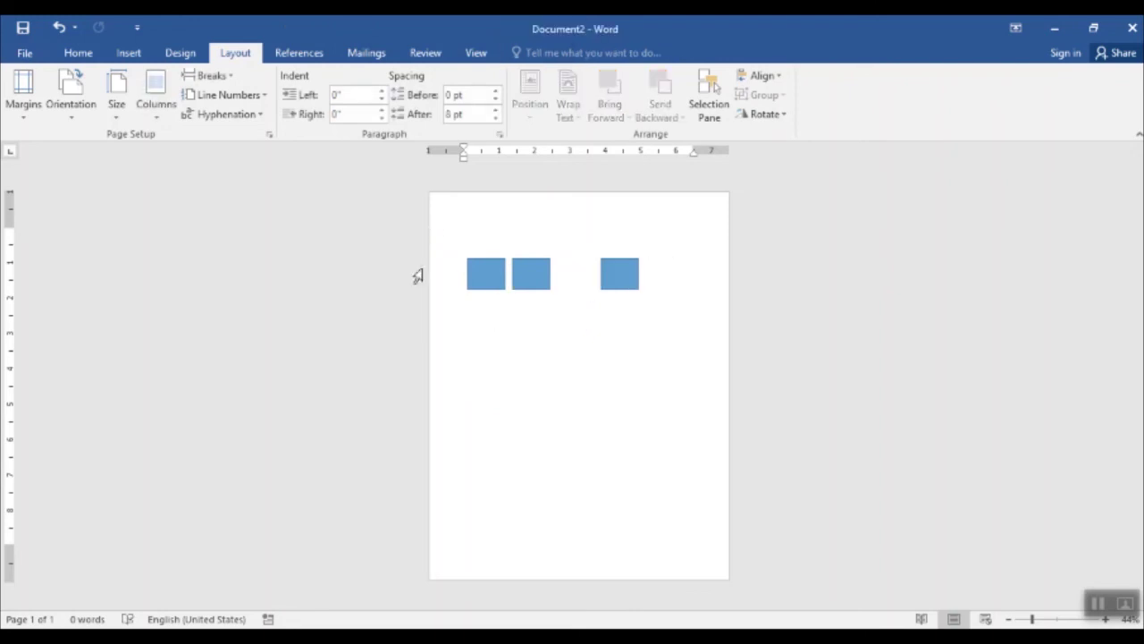
left_click(491, 274)
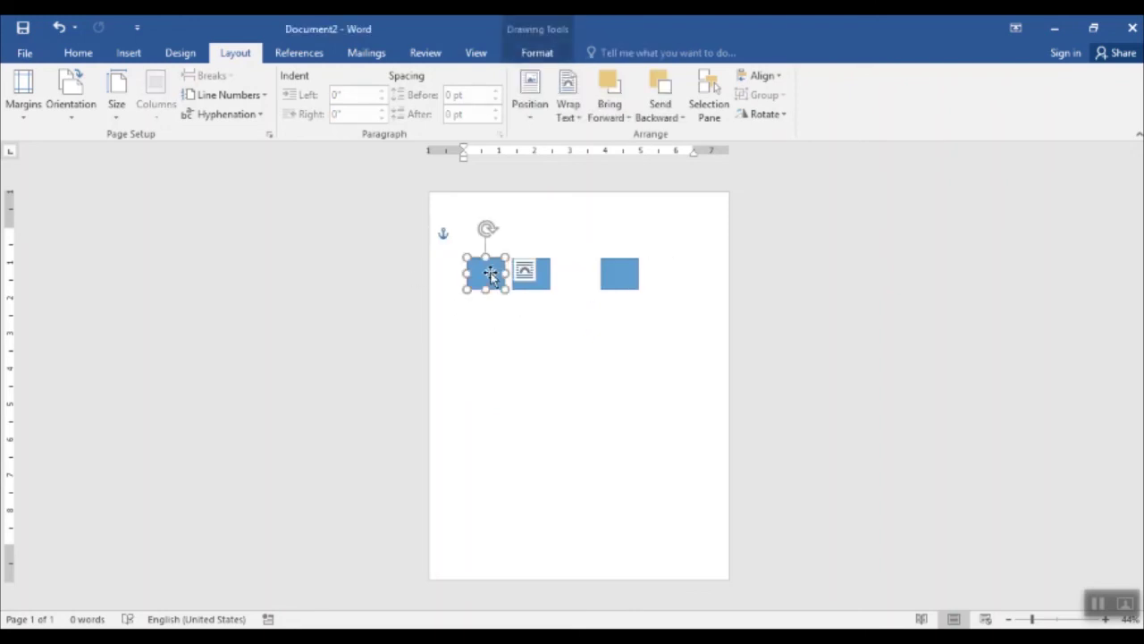
left_click(541, 284, "shift")
left_click(633, 268, "shift")
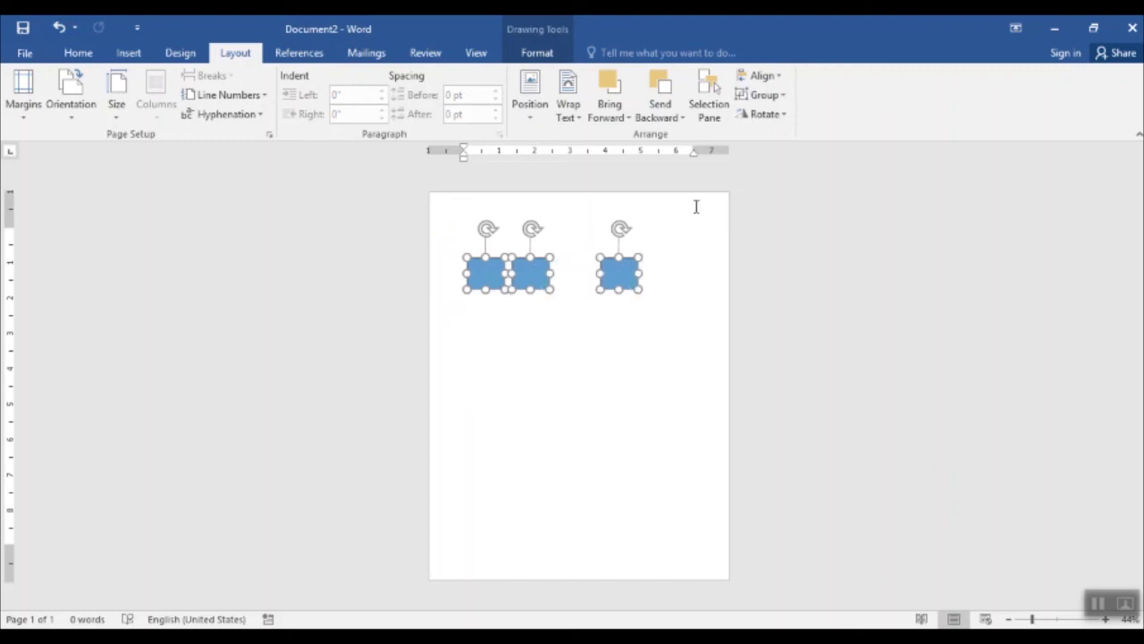
left_click(760, 76)
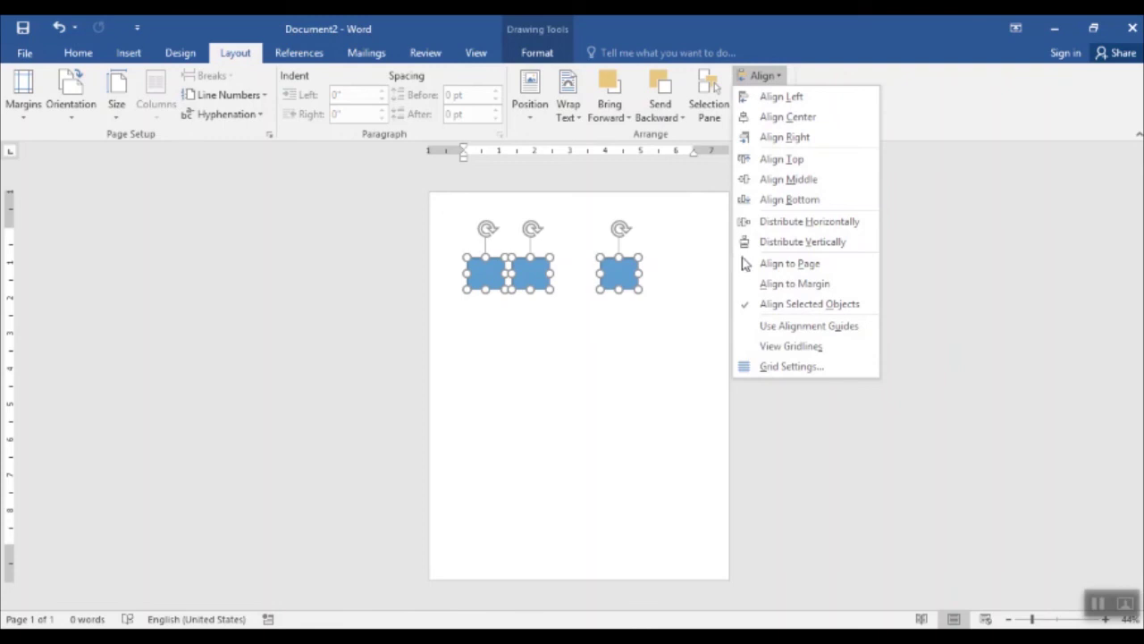
left_click(791, 225)
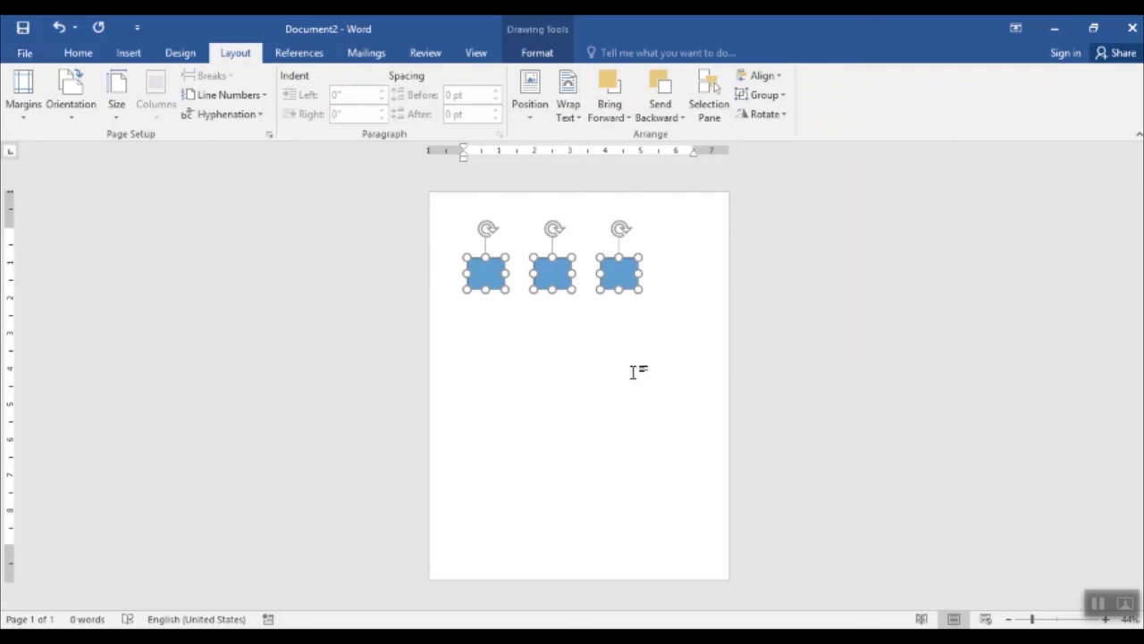
- Try Distribute Vertically on the three squares, then set alignment relative to the page
left_click(761, 78)
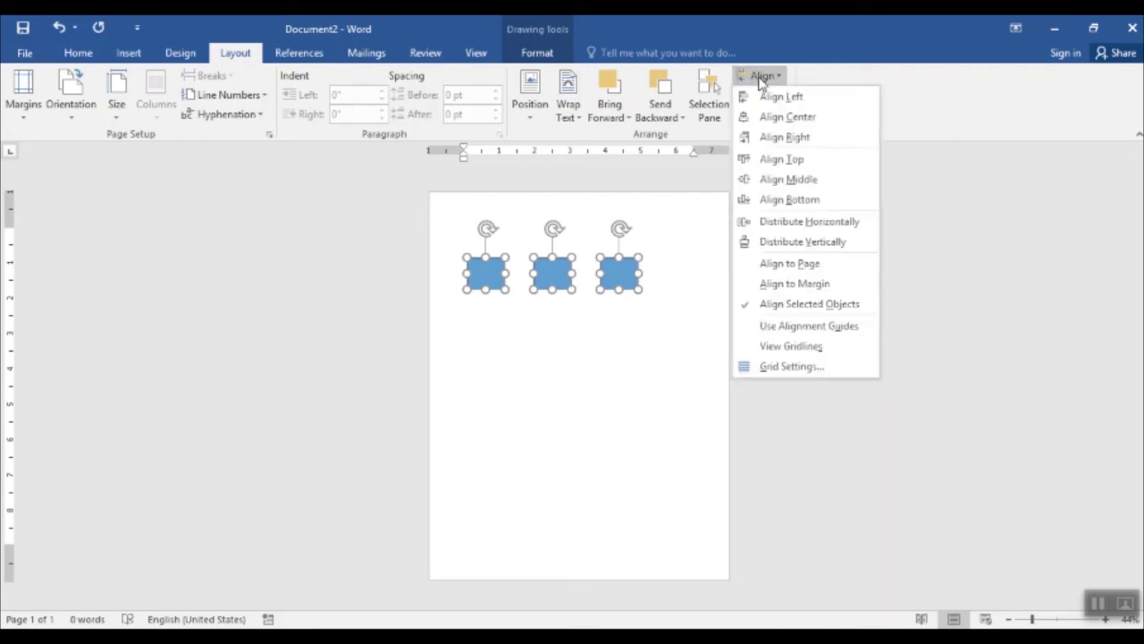
left_click(770, 241)
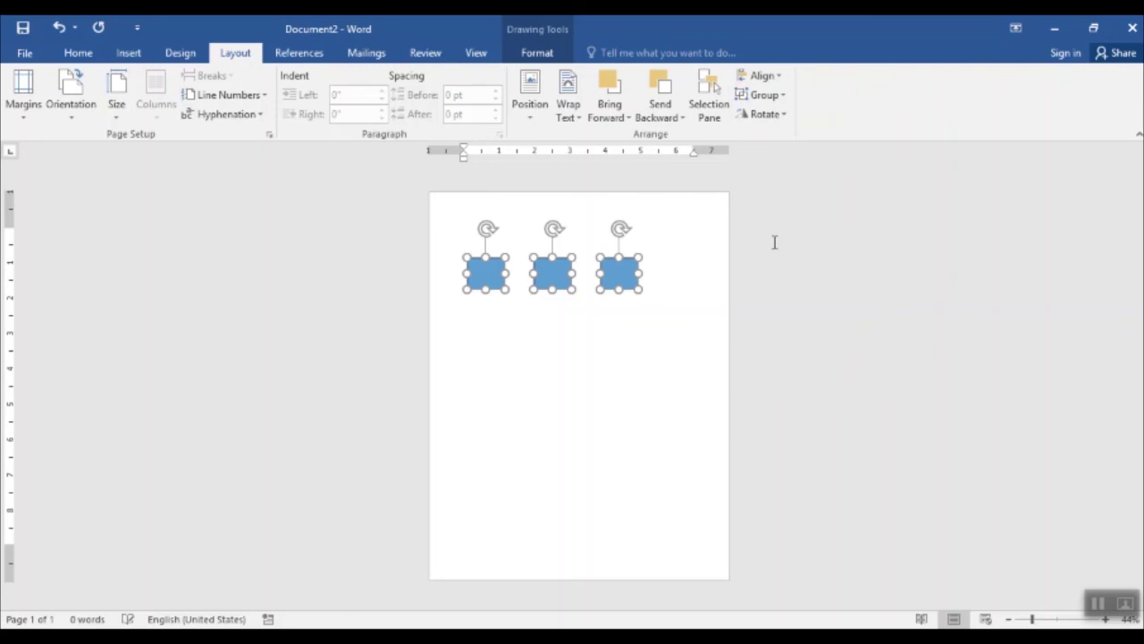
left_click(761, 76)
left_click(774, 262)
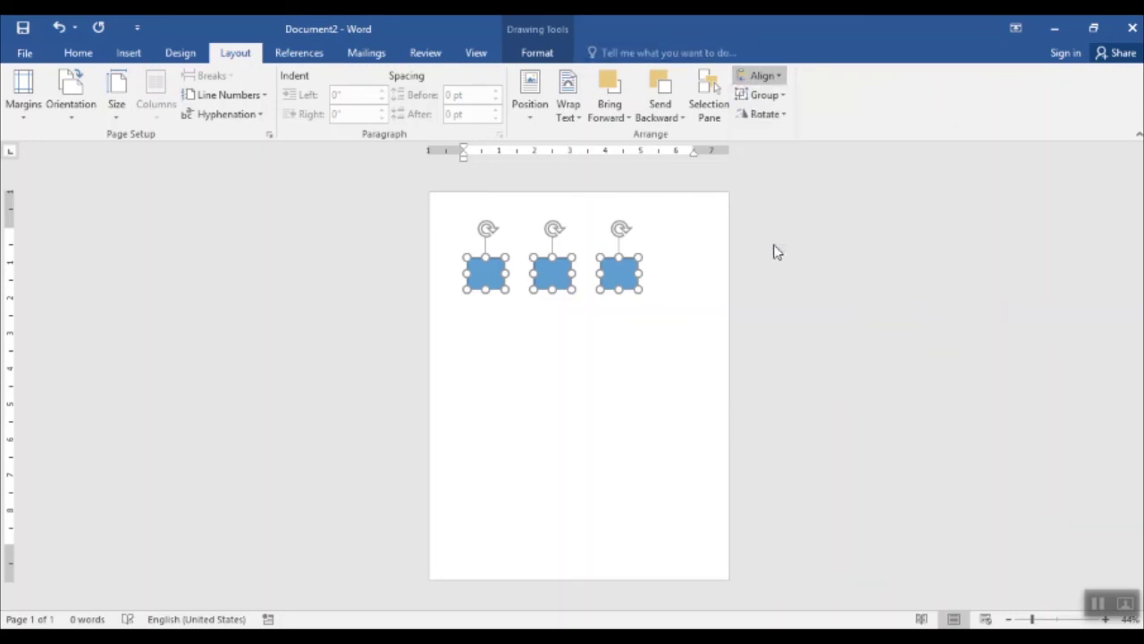
- Reselect the three squares and check the Align options, leaving the row unchanged
left_click(692, 283)
left_click(490, 268)
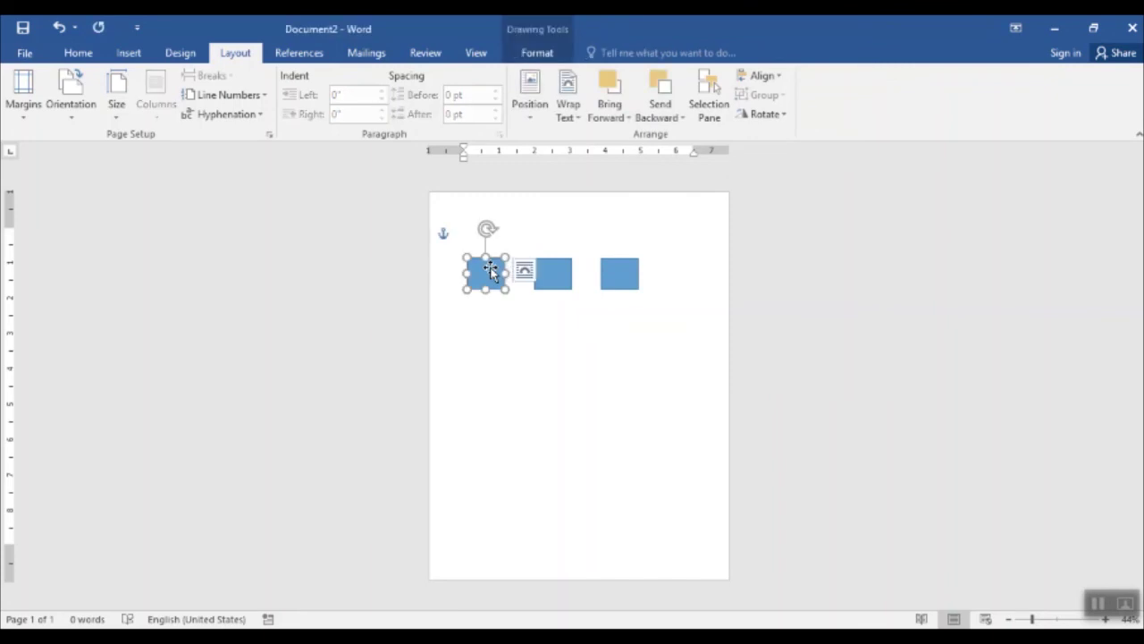
left_click(542, 276, "shift")
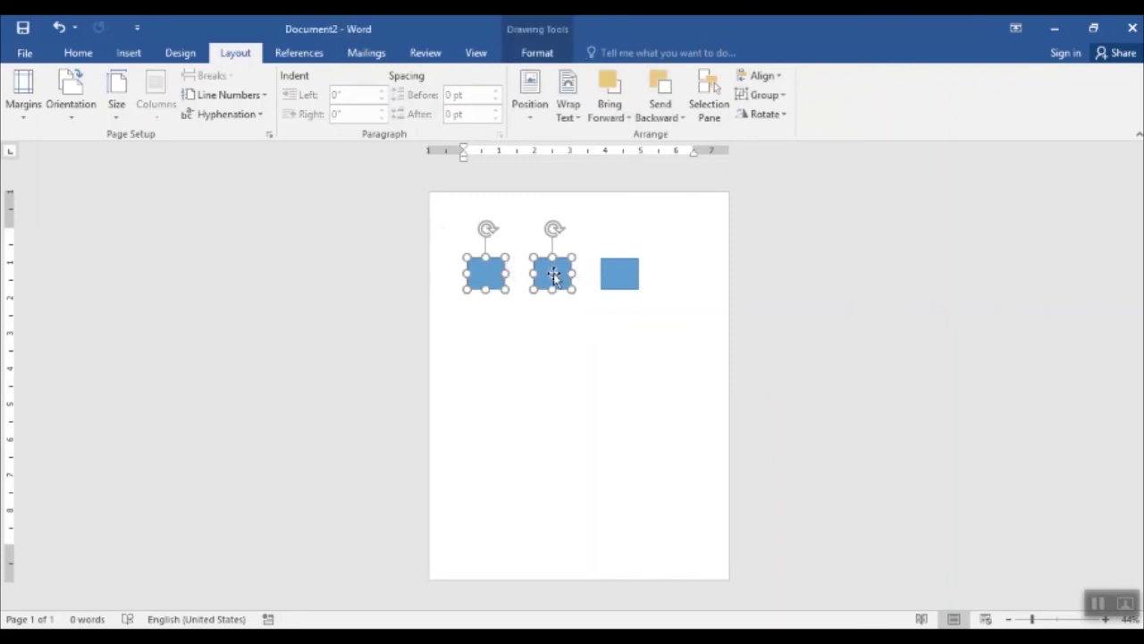
left_click(633, 287, "shift")
left_click(761, 76)
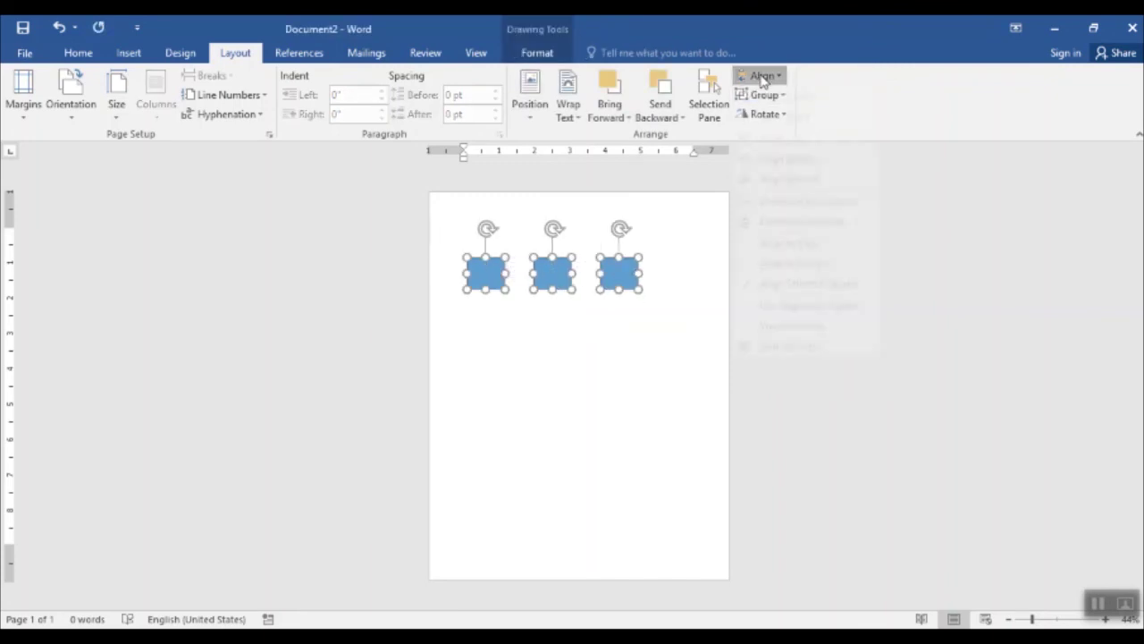
left_click(756, 243)
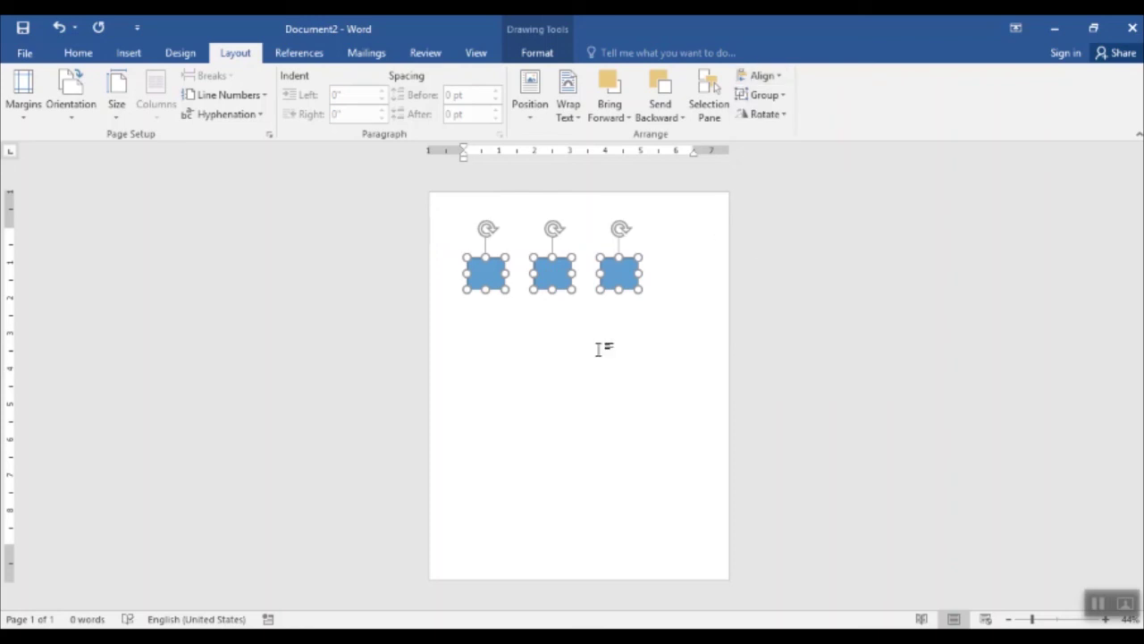
left_click(552, 351)
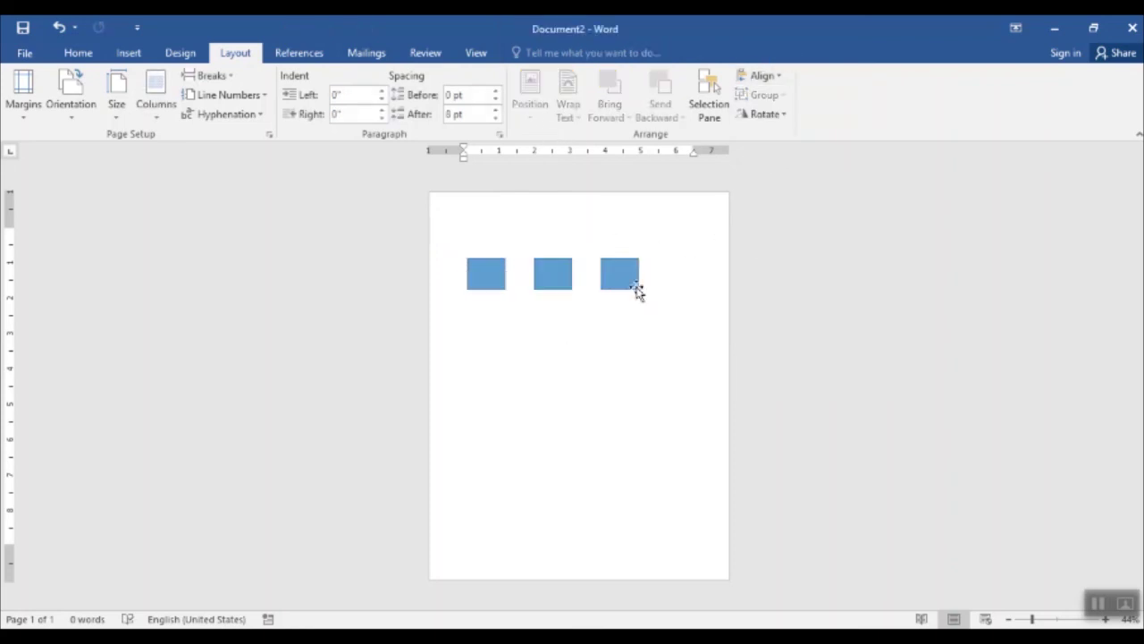
- Select the right-hand square and bring up its Align dropdown on the Layout tab
left_click(775, 85)
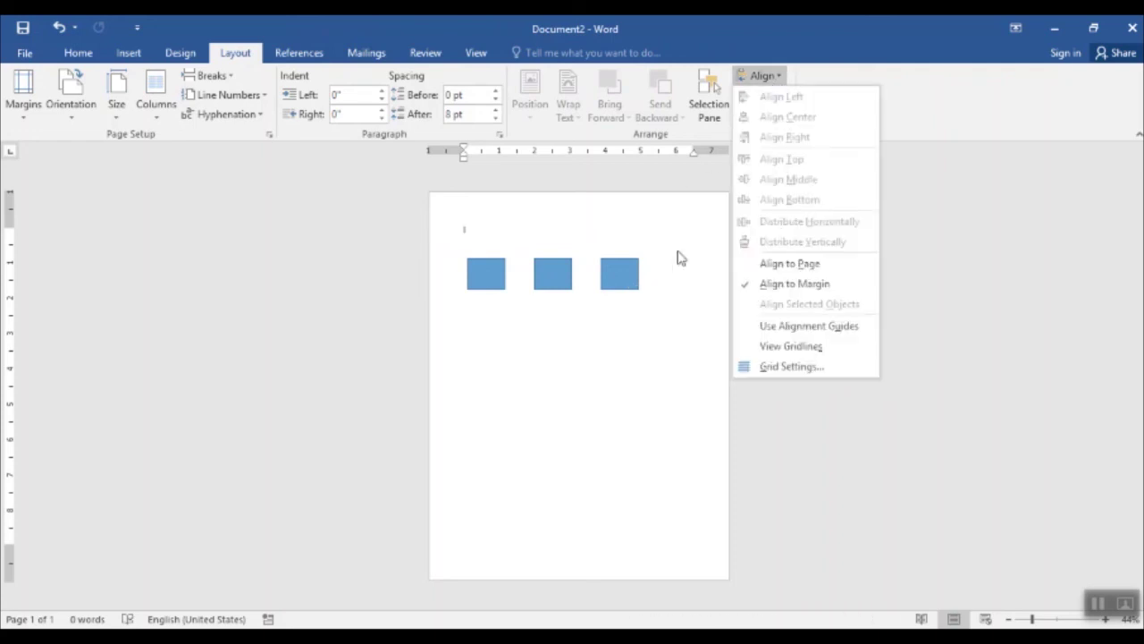
left_click(619, 267)
left_click(617, 266)
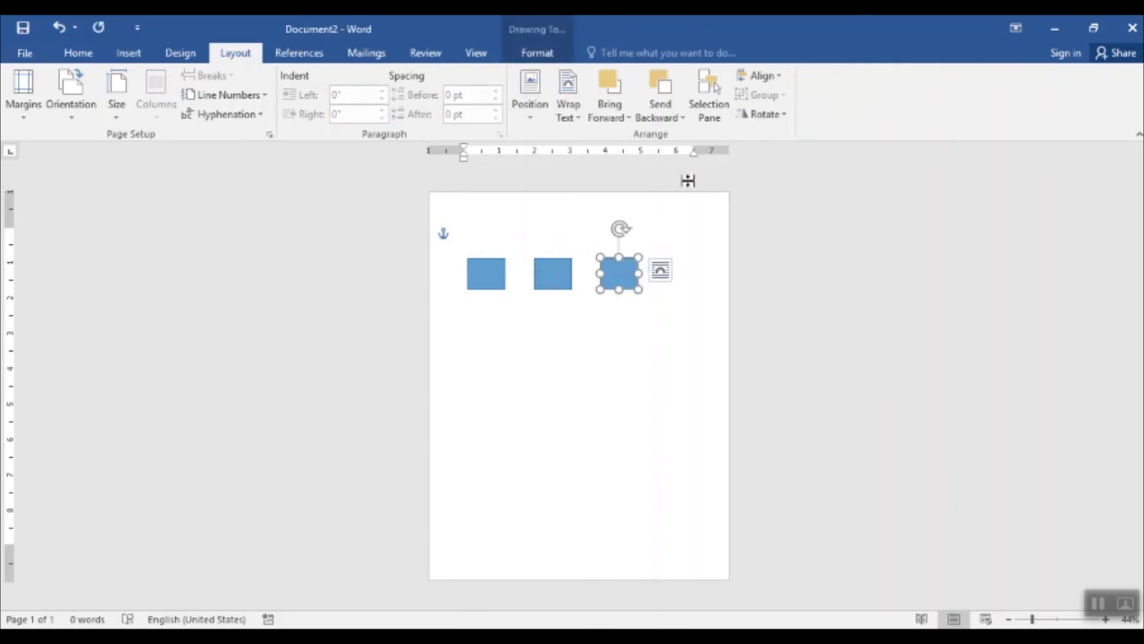
left_click(761, 79)
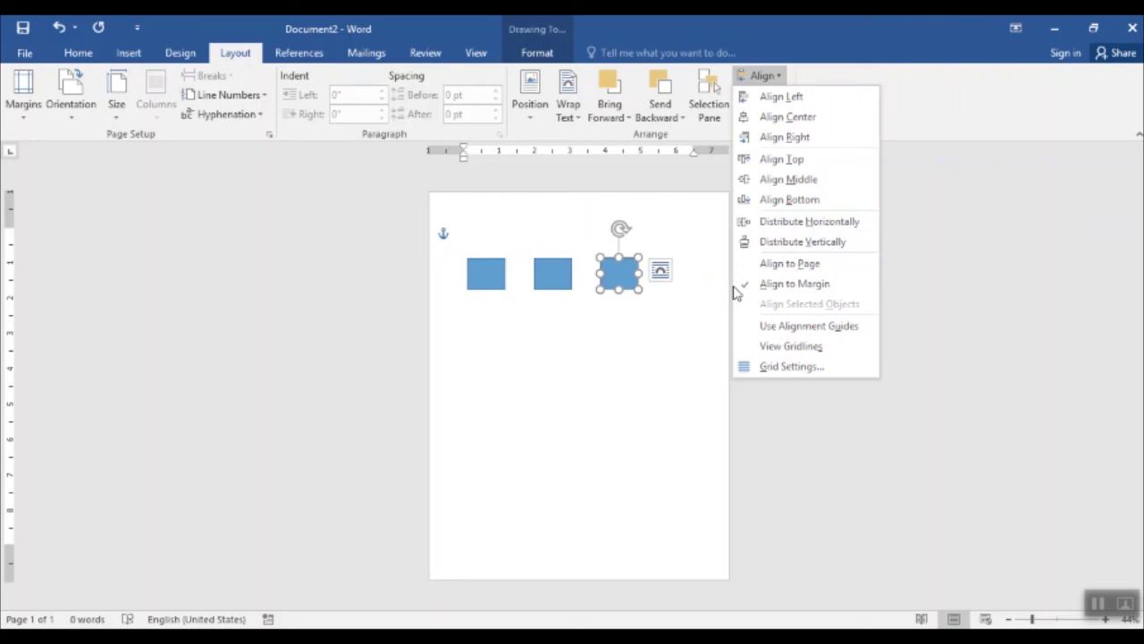
- Enable alignment guides, snap the third rectangle to the page centre, and show gridlines
left_click(762, 331)
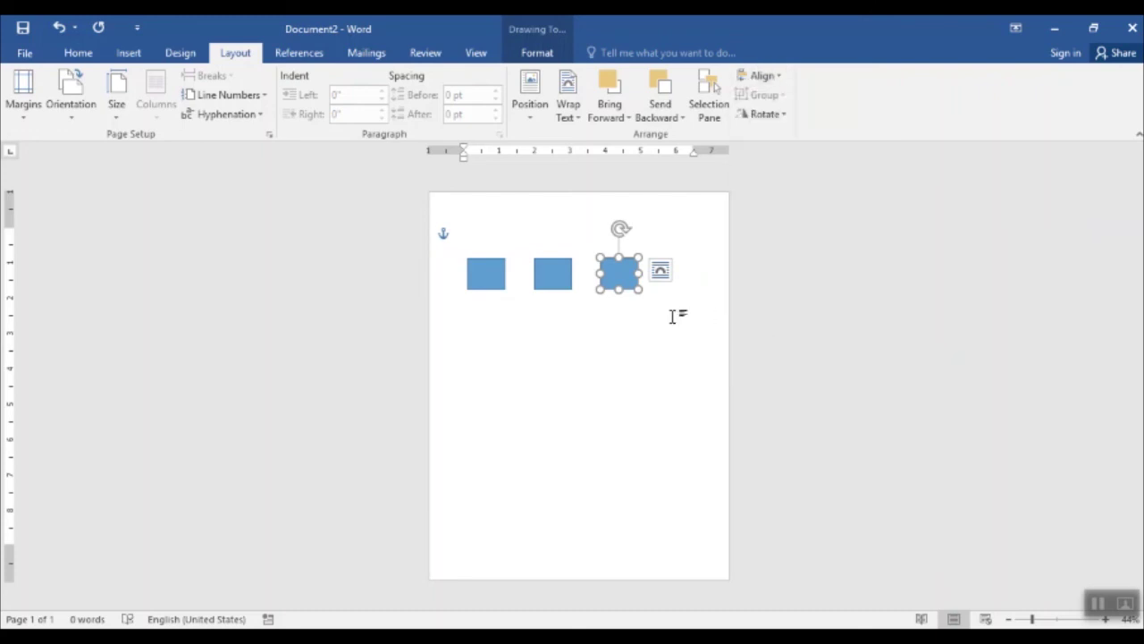
left_click_drag(620, 276, 577, 393)
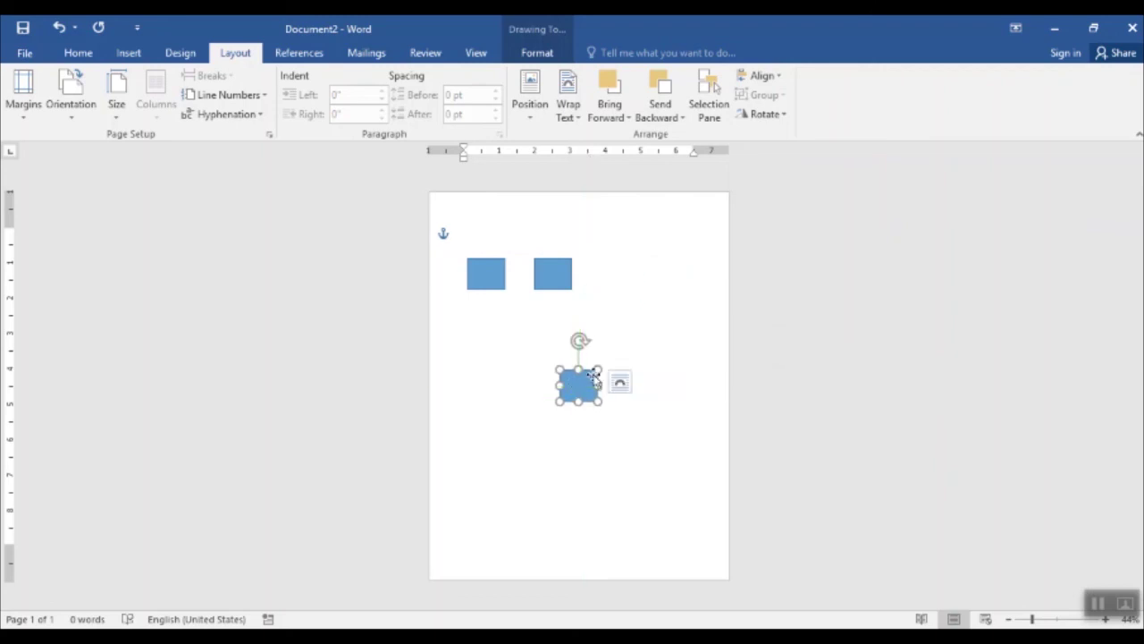
left_click_drag(594, 387, 590, 384)
left_click(769, 80)
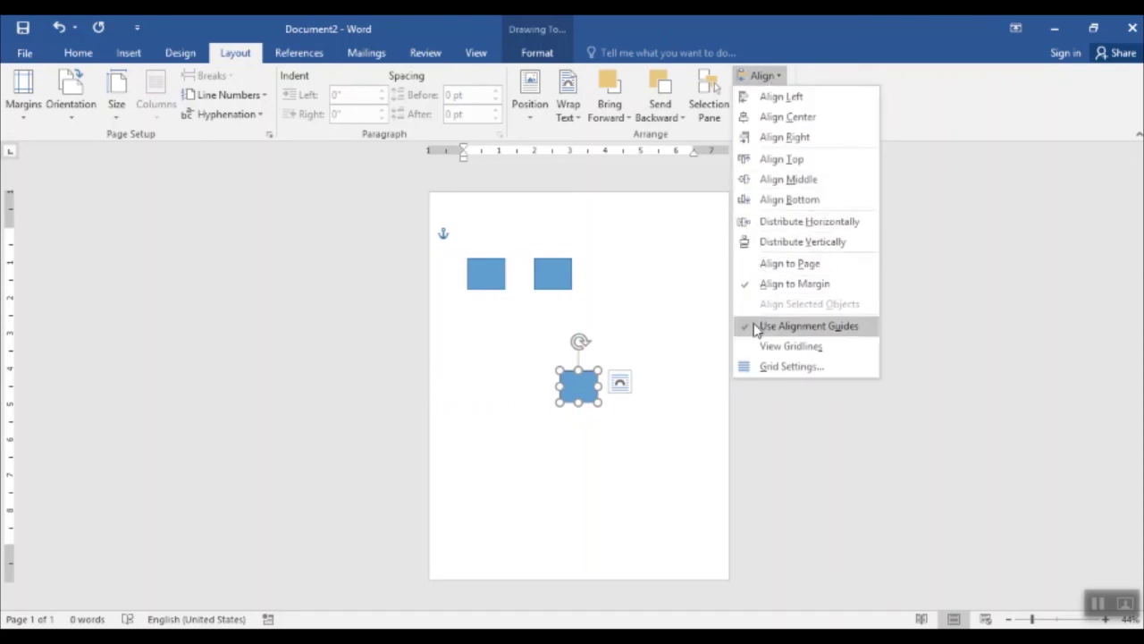
left_click(768, 348)
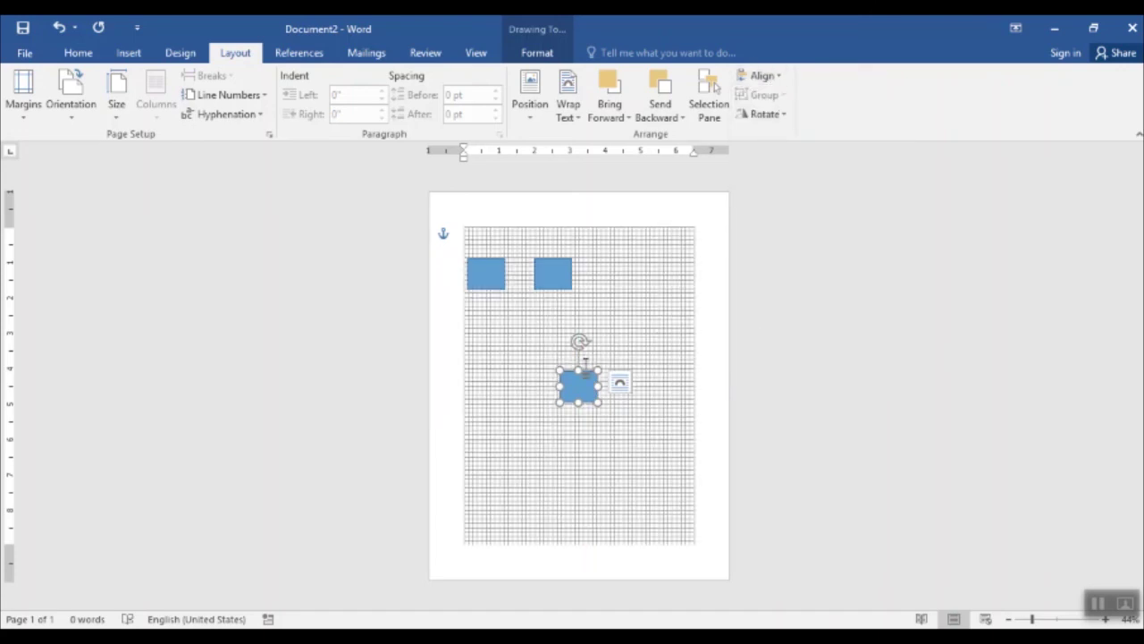
- Drag the lower rectangle down and left on the grid, then hide the gridlines
mouse_move(570, 386)
left_mouse_down()
mouse_move(513, 341)
mouse_move(530, 449)
left_mouse_up()
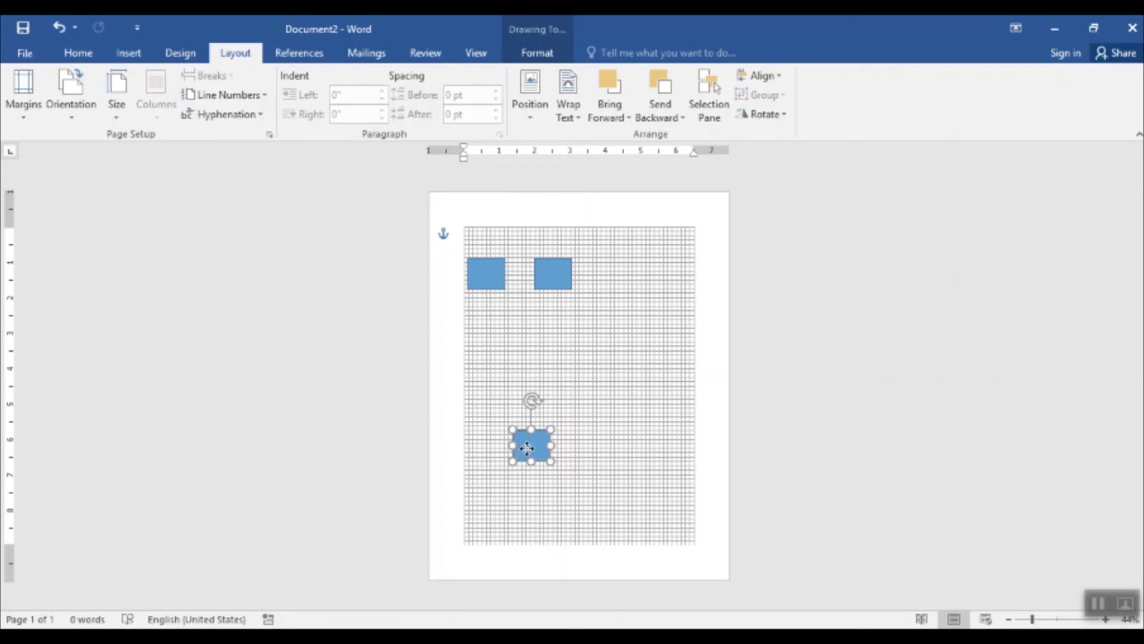
left_click(760, 76)
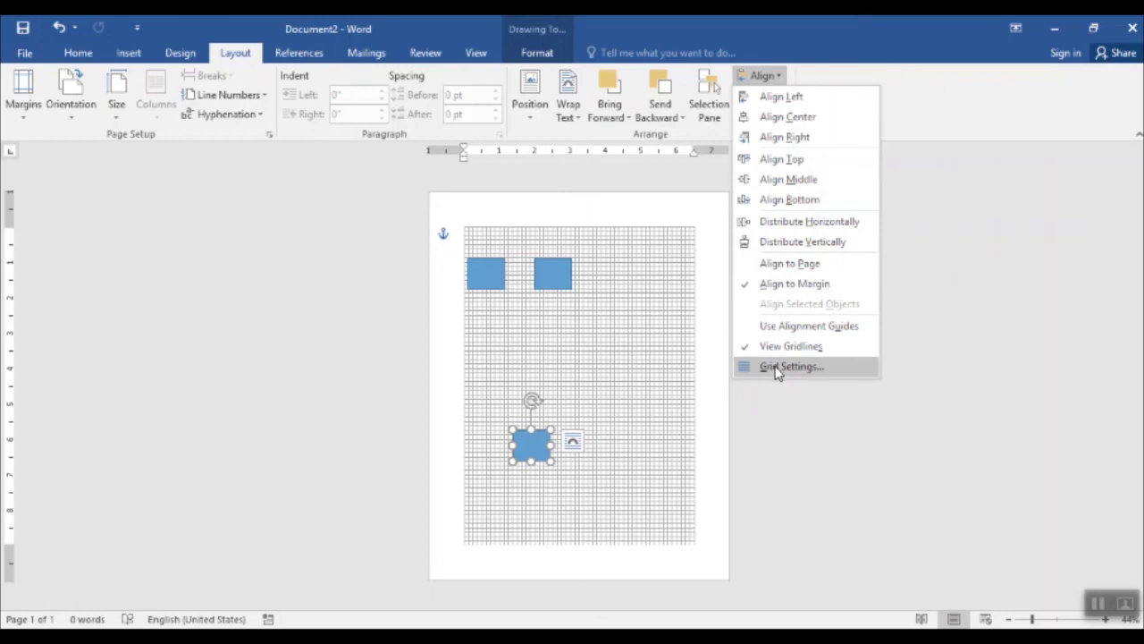
left_click(580, 210)
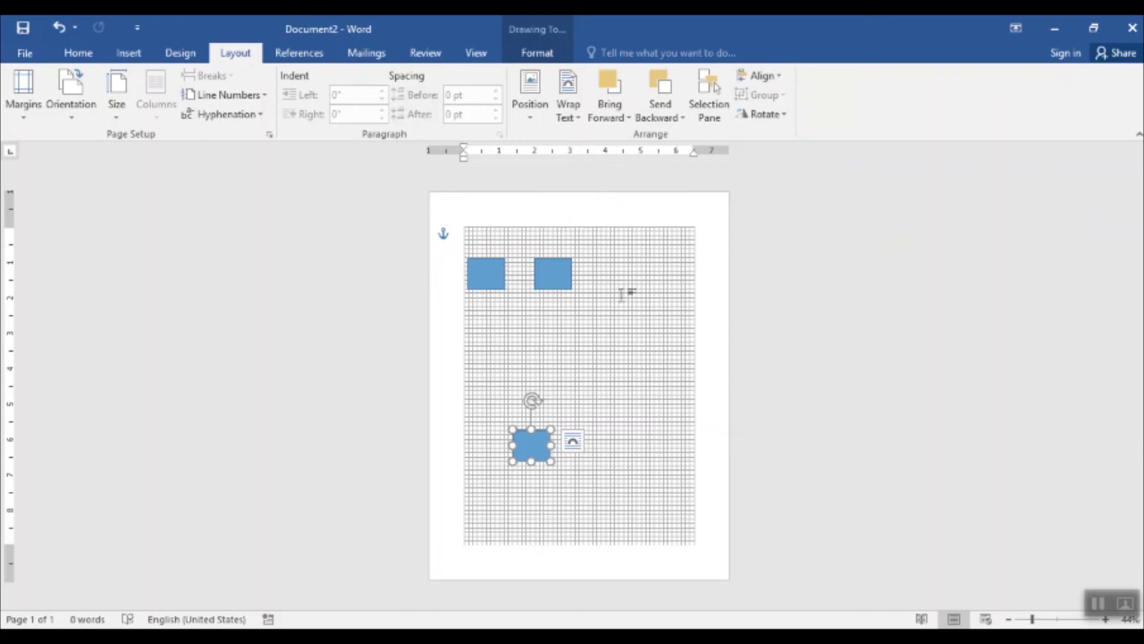
left_click(774, 77)
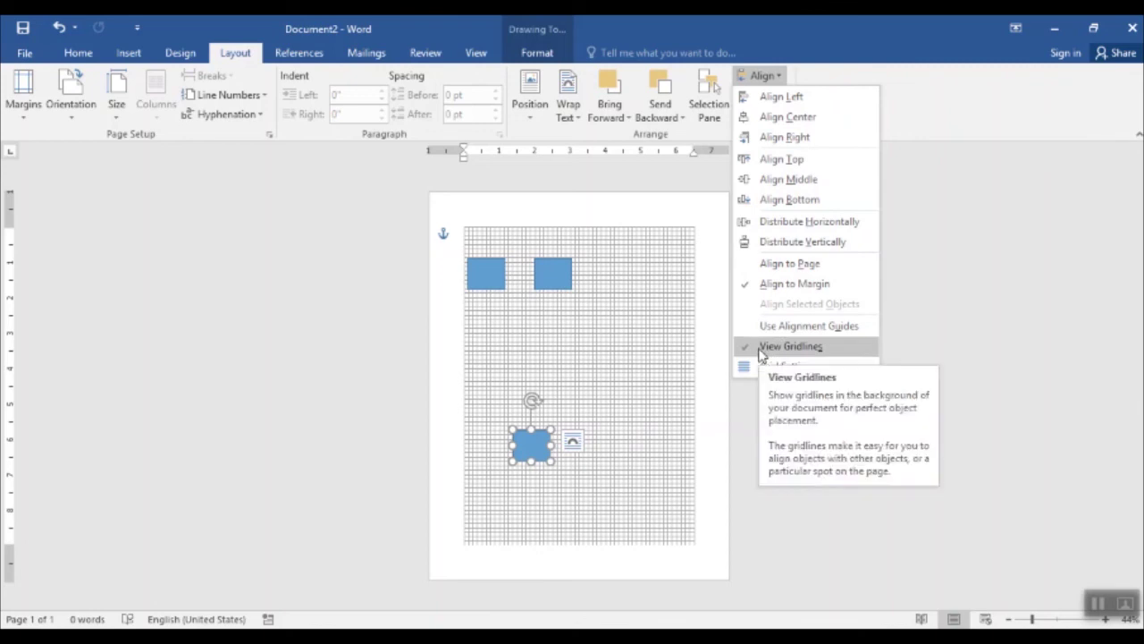
left_click(760, 349)
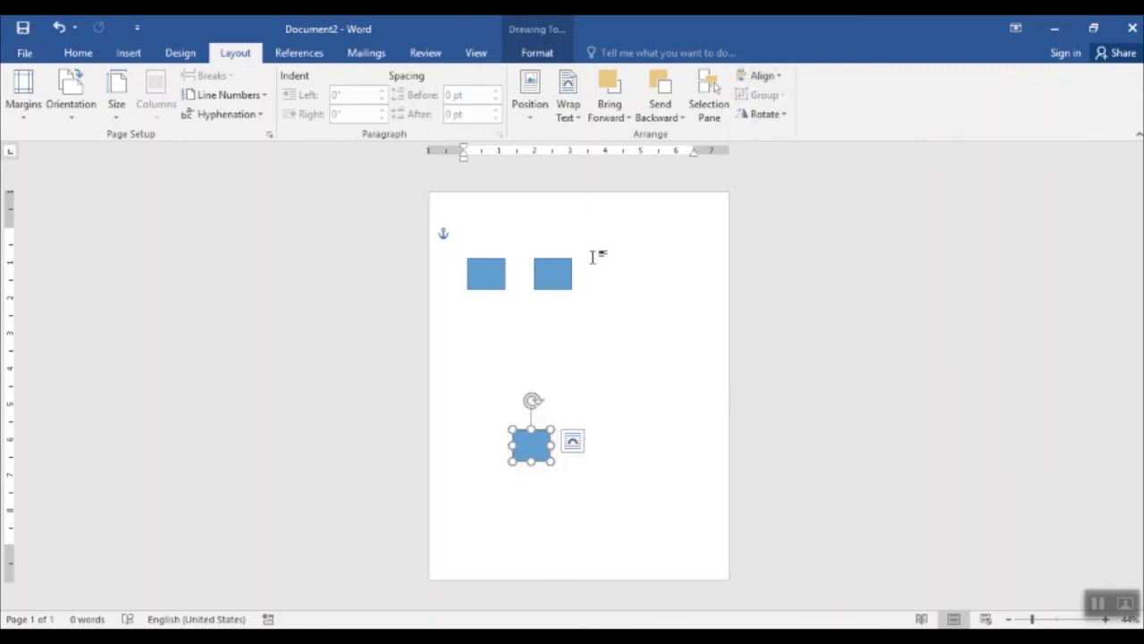
- Select all three blue rectangles and combine them into one group
left_click(495, 276)
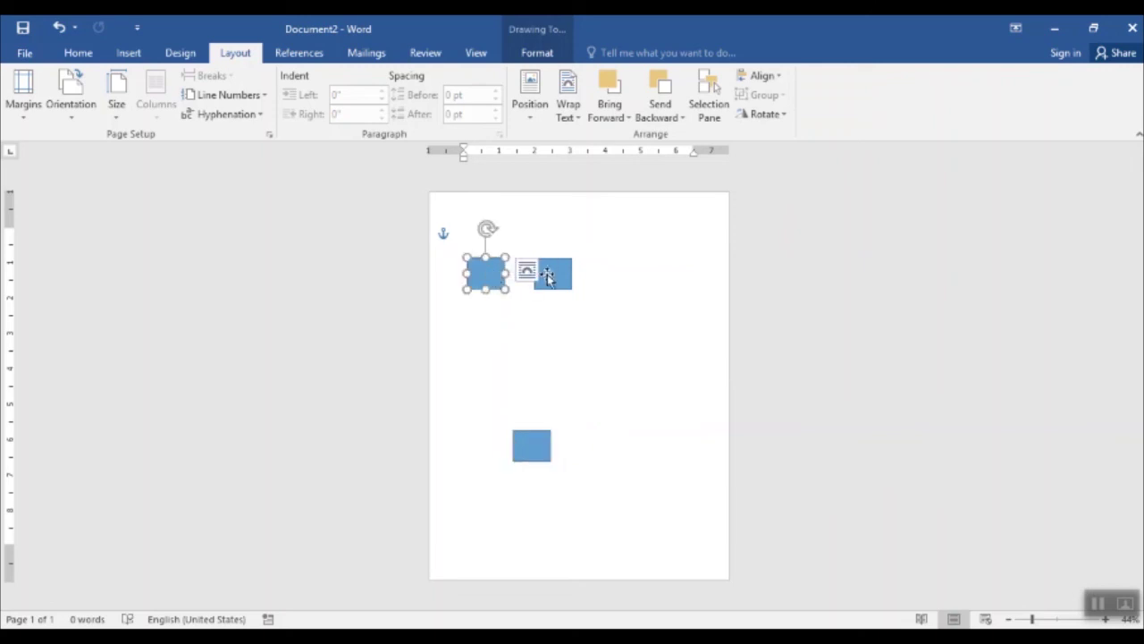
left_click(547, 276, "shift")
left_click(547, 442, "shift")
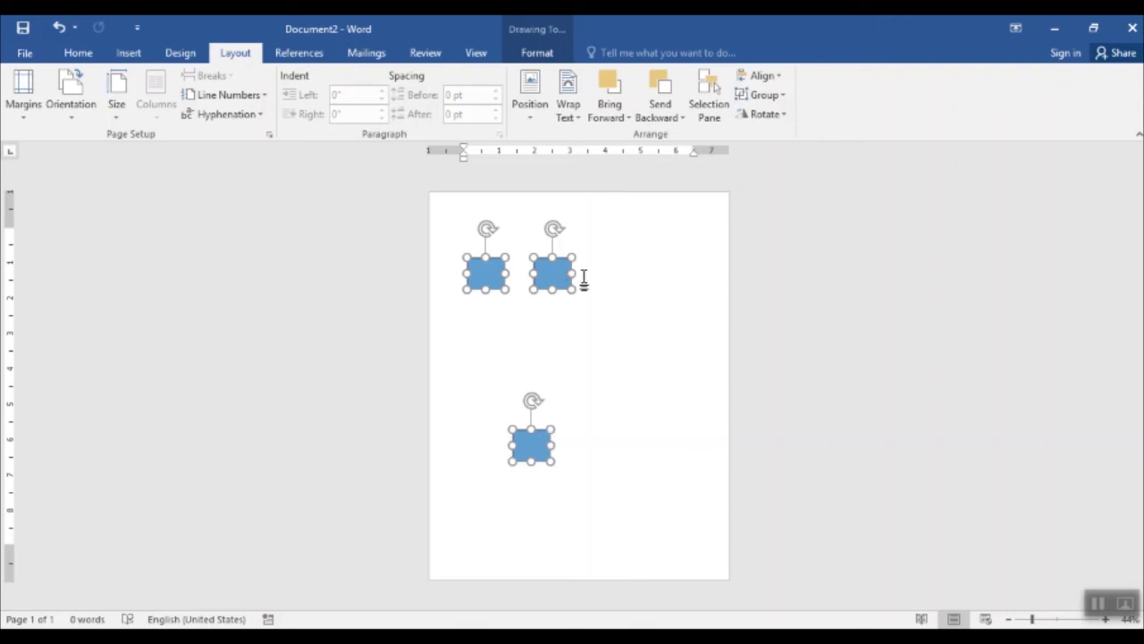
left_click(777, 96)
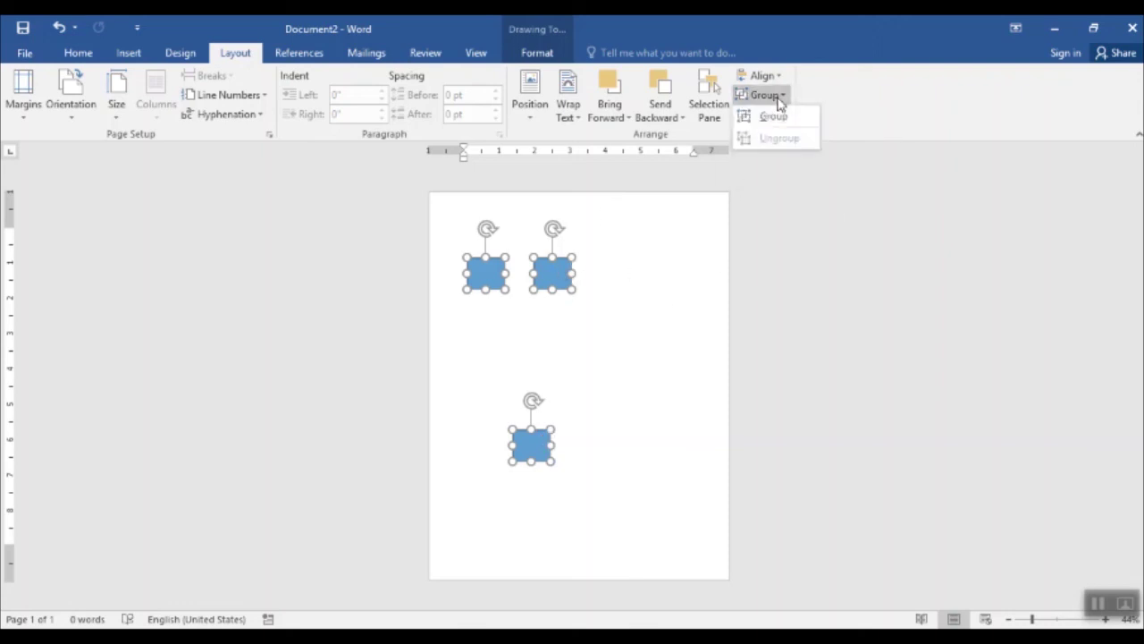
left_click(773, 116)
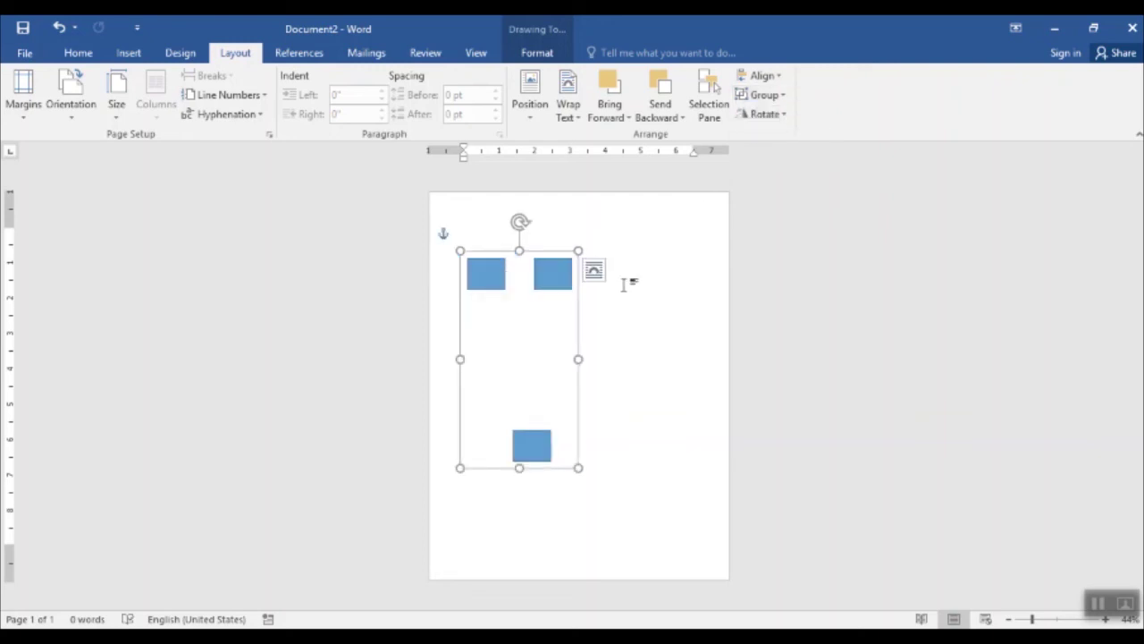
- Shift the grouped rectangles to the right, then ungroup them into separate shapes
left_click(540, 325)
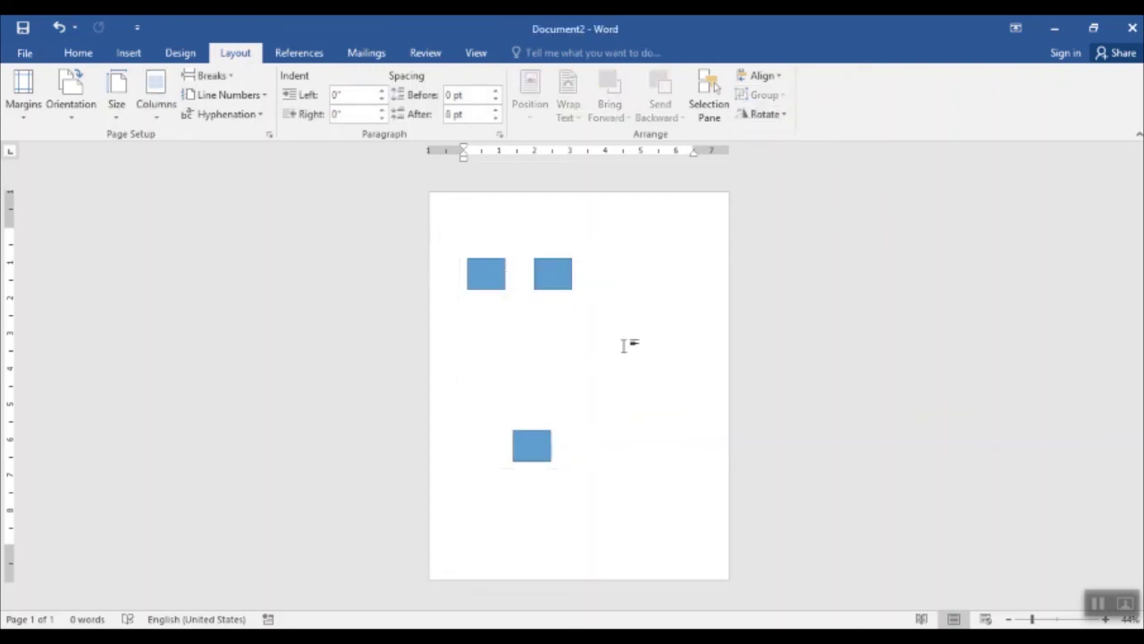
left_click(545, 291)
mouse_move(545, 291)
left_mouse_down()
mouse_move(595, 309)
mouse_move(607, 302)
left_mouse_up()
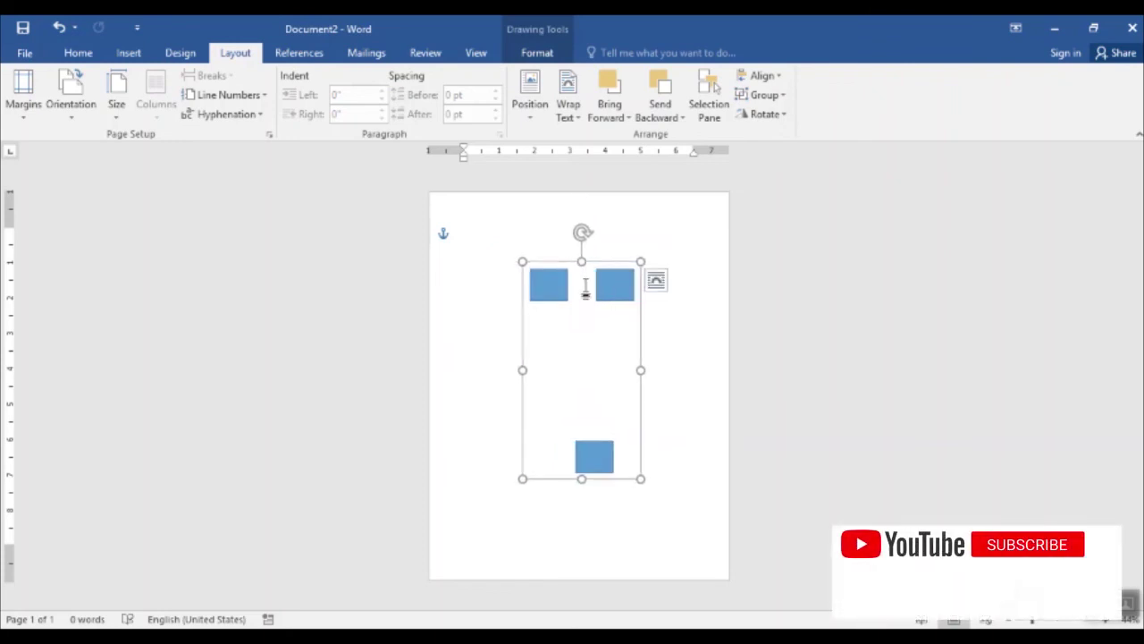
left_click(764, 95)
left_click(770, 138)
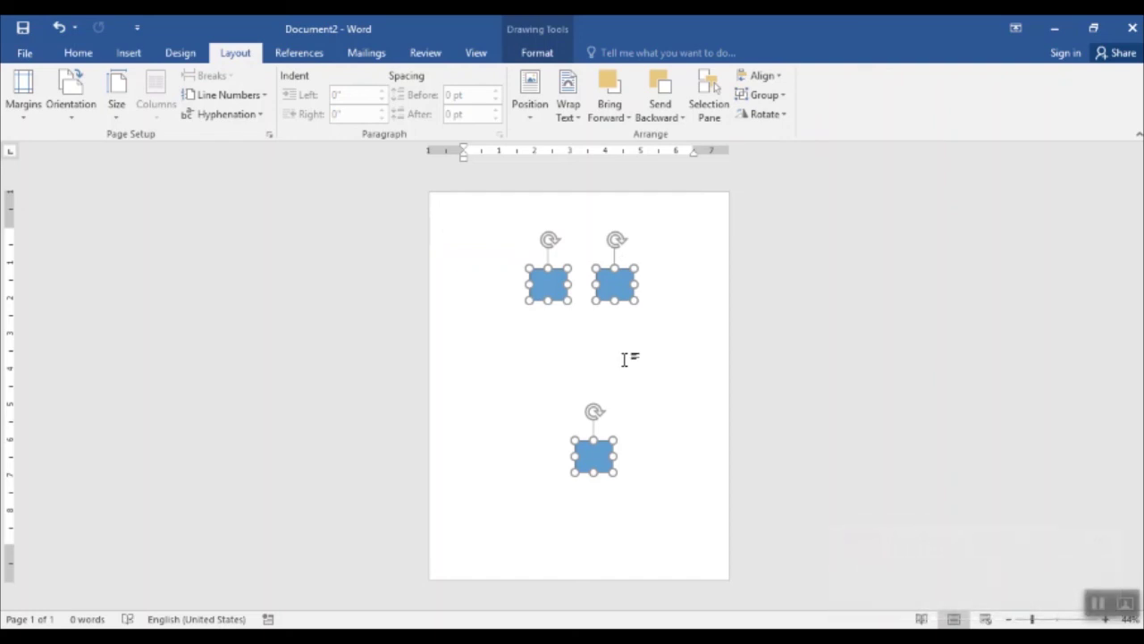
left_click(630, 327)
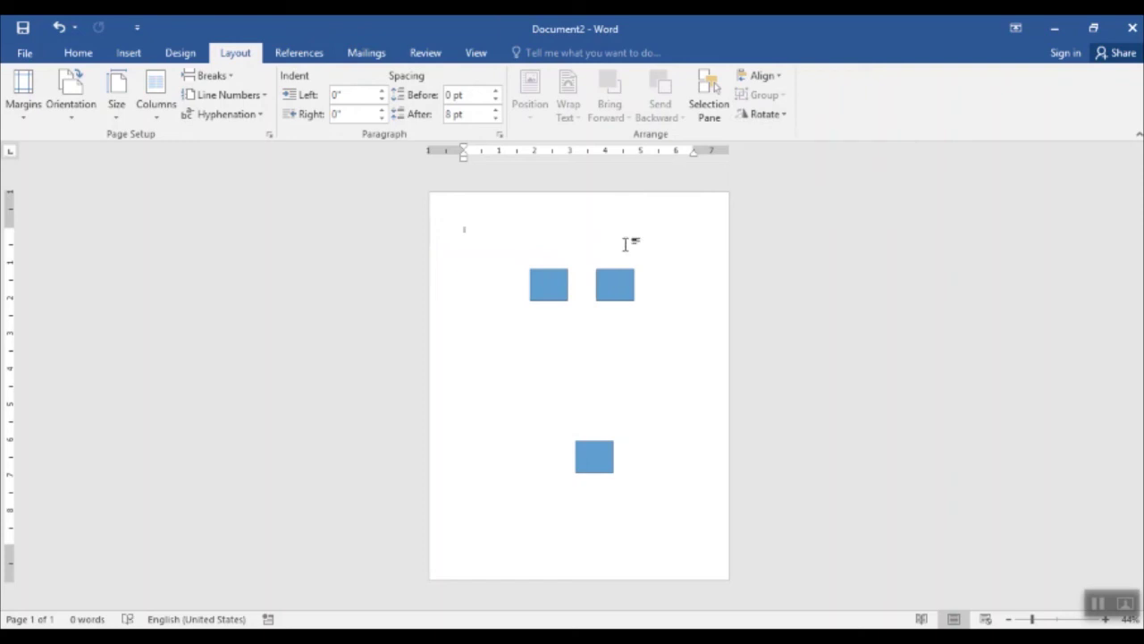
- Tilt the top-right rectangle about 30 degrees, then rotate it right 90°
left_click(618, 286)
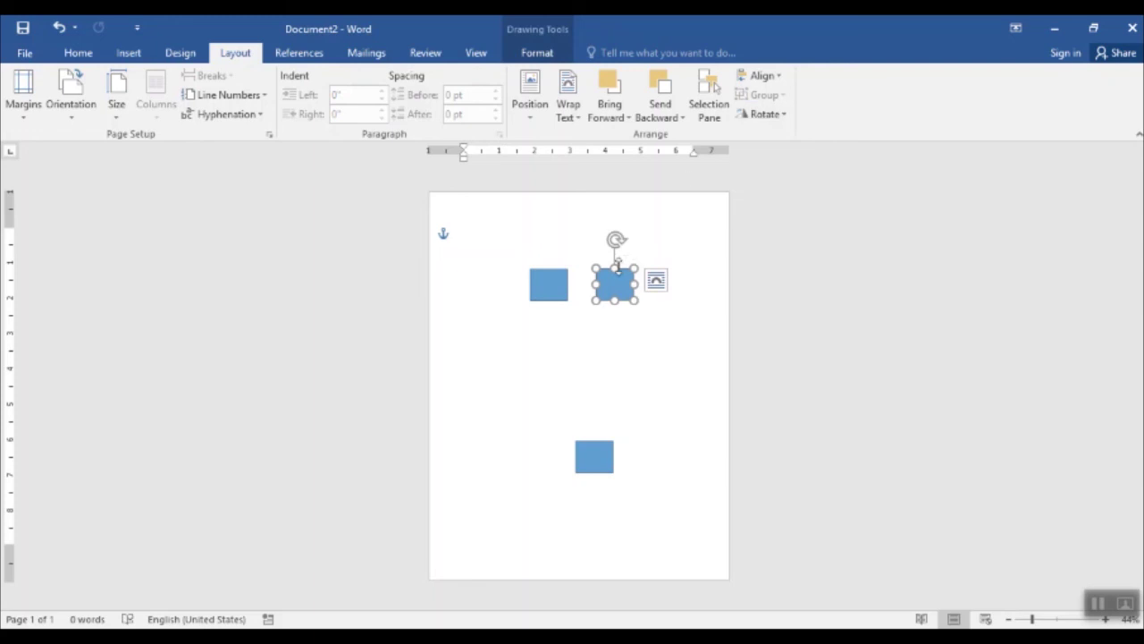
mouse_move(616, 239)
left_mouse_down()
mouse_move(553, 272)
mouse_move(687, 335)
left_mouse_up()
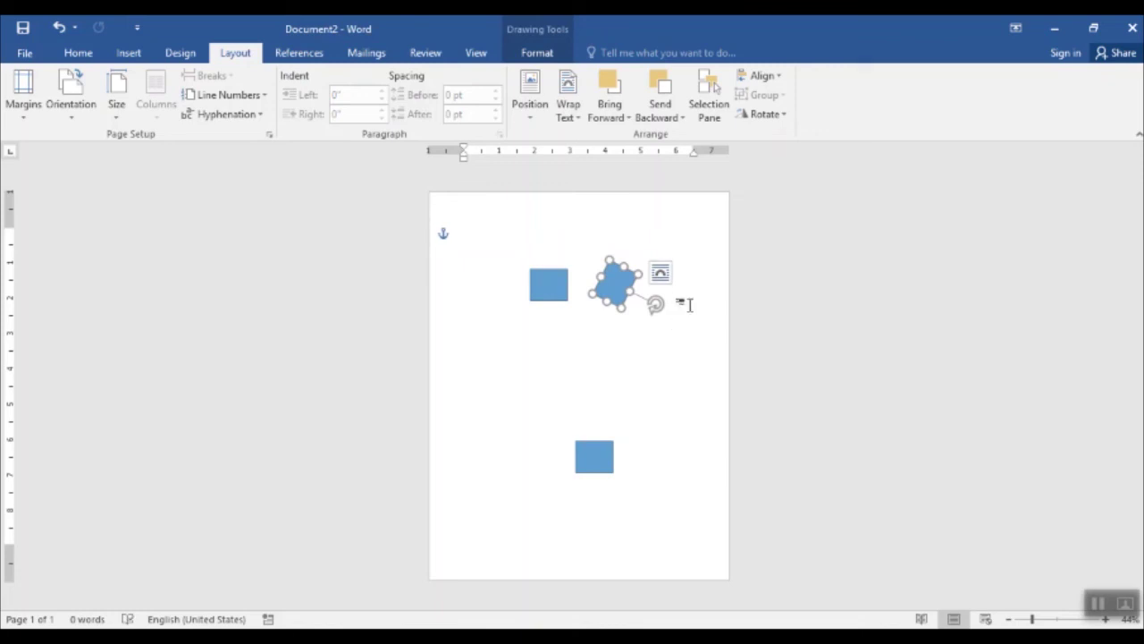
left_click(761, 114)
left_click(761, 135)
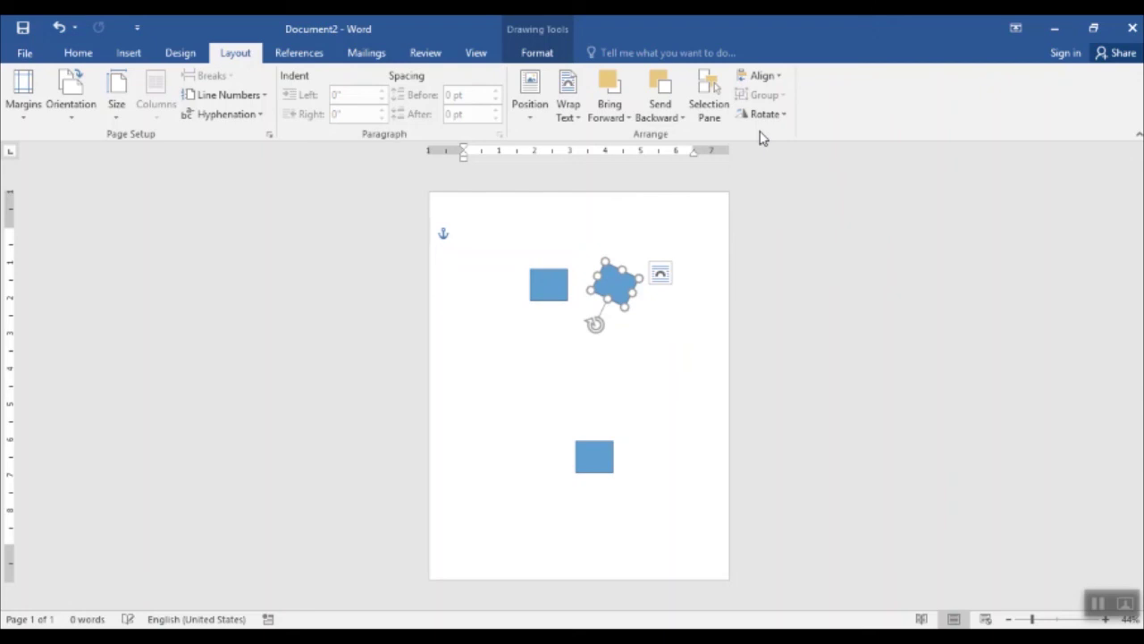
- Flip the top-right rectangle vertically and then horizontally
left_click(761, 115)
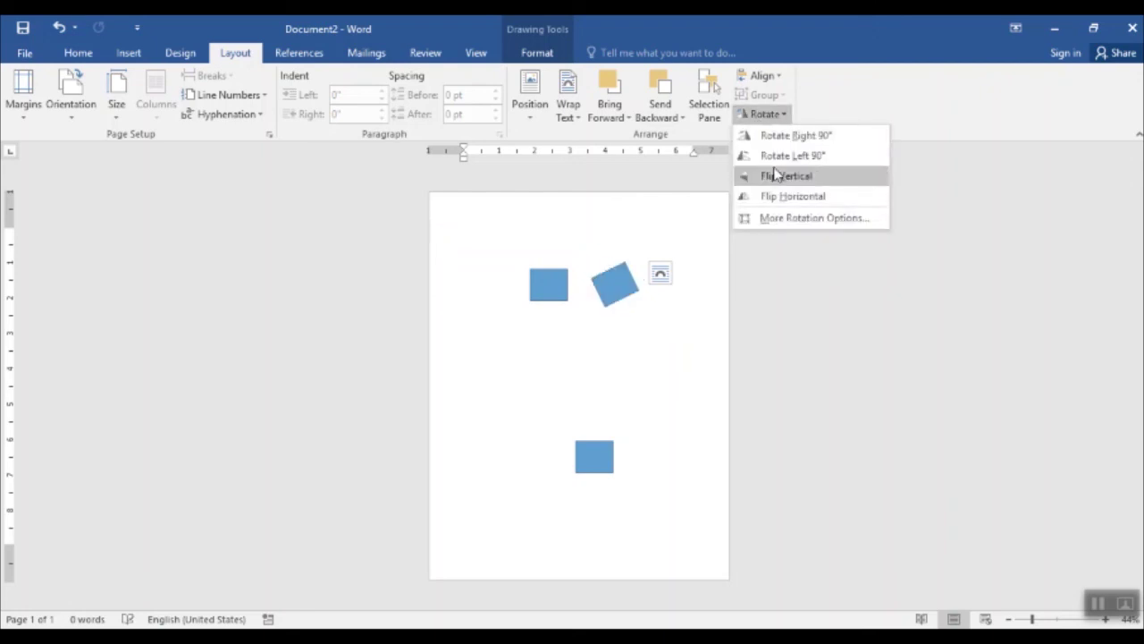
left_click(775, 174)
left_click(761, 114)
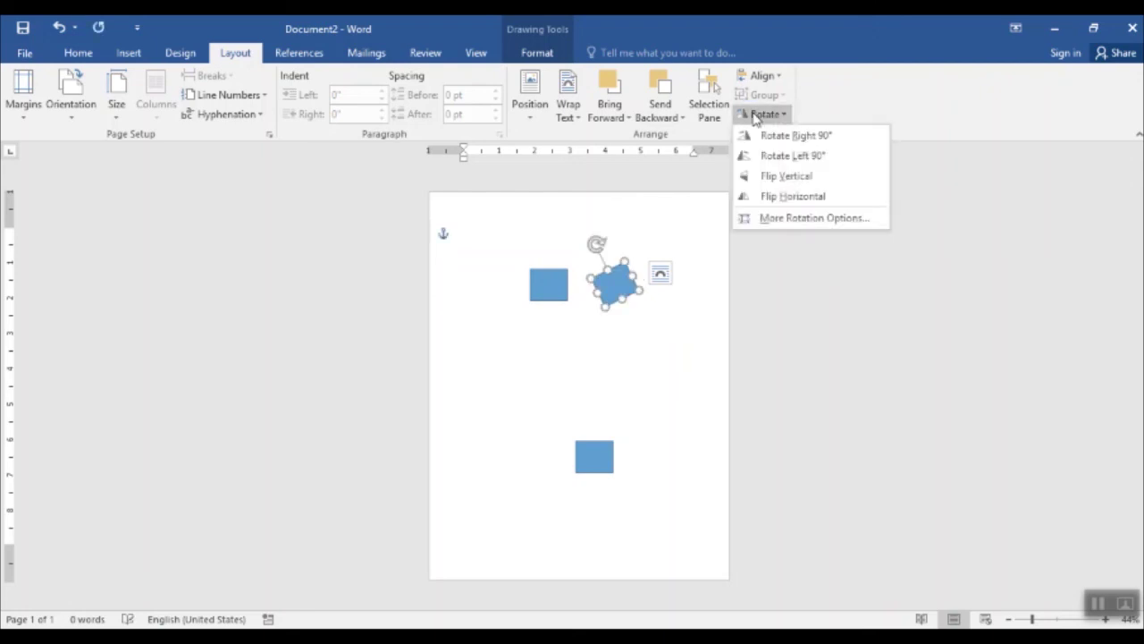
left_click(782, 195)
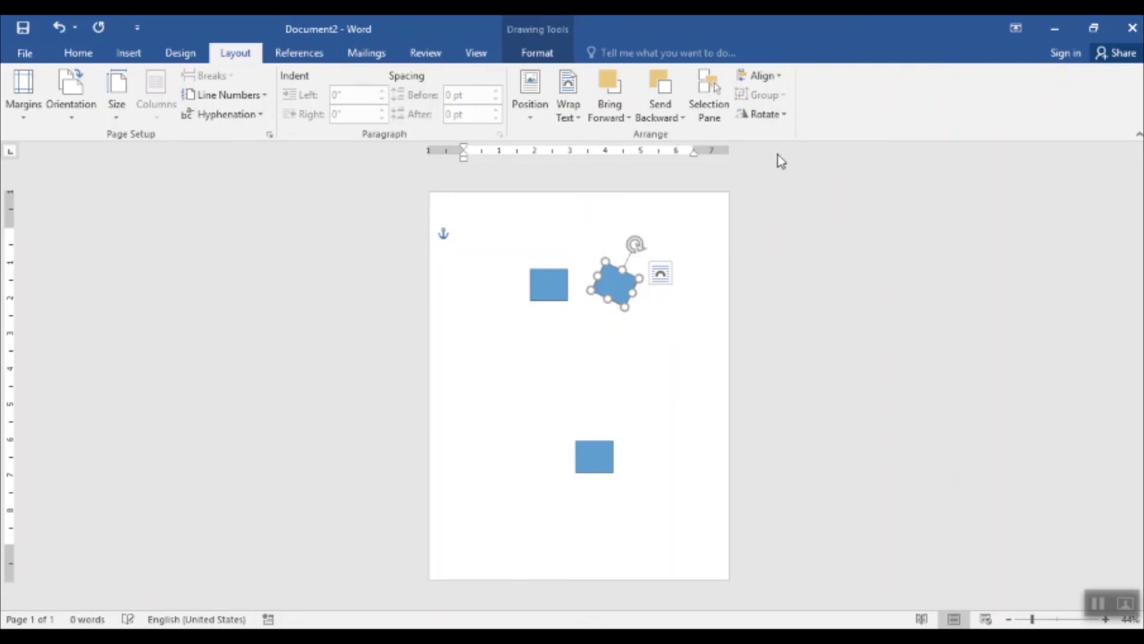
left_click(762, 114)
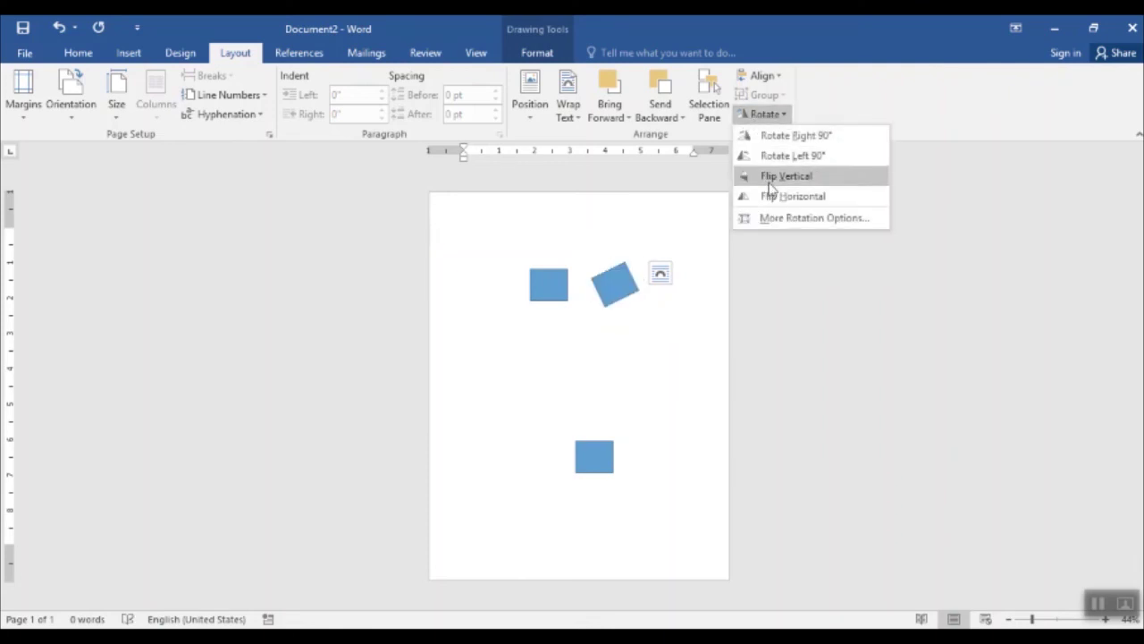
left_click(714, 307)
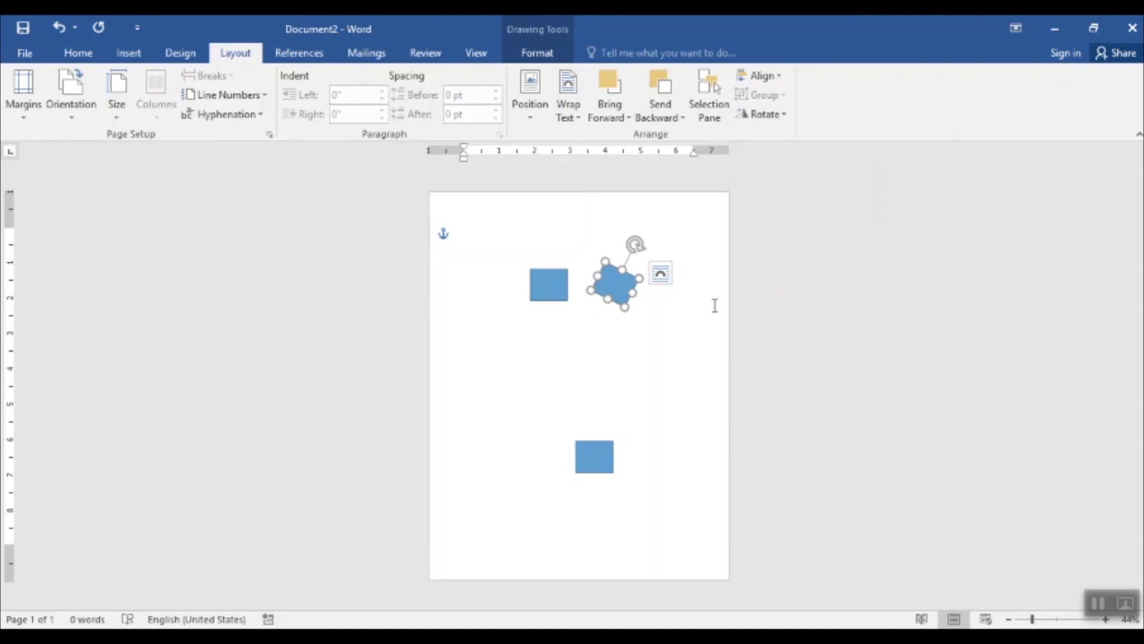